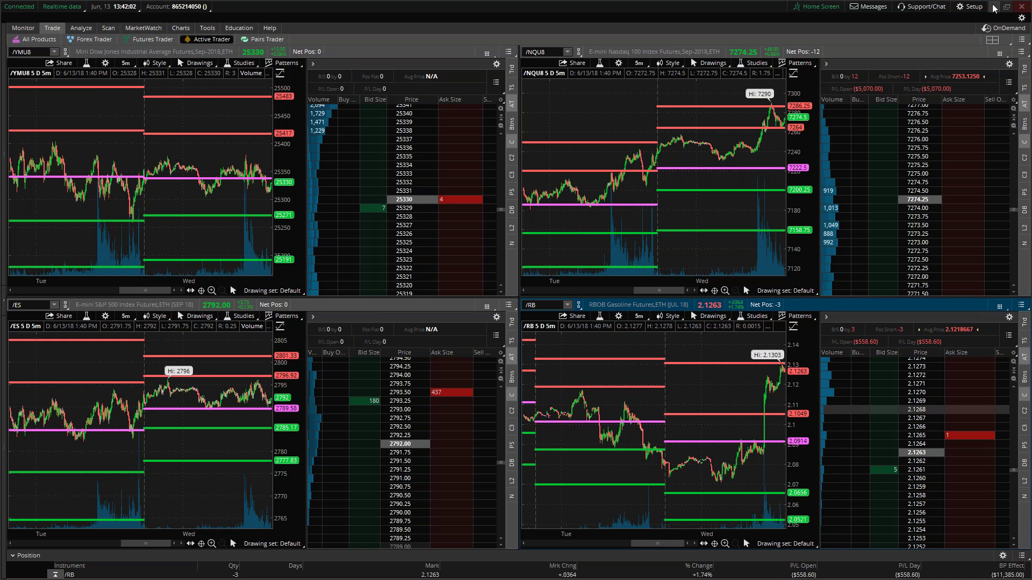
Switch to the browser and open the HRB chart image from the Wednesday Fed Watch post's comments in a new tab
click(995, 7)
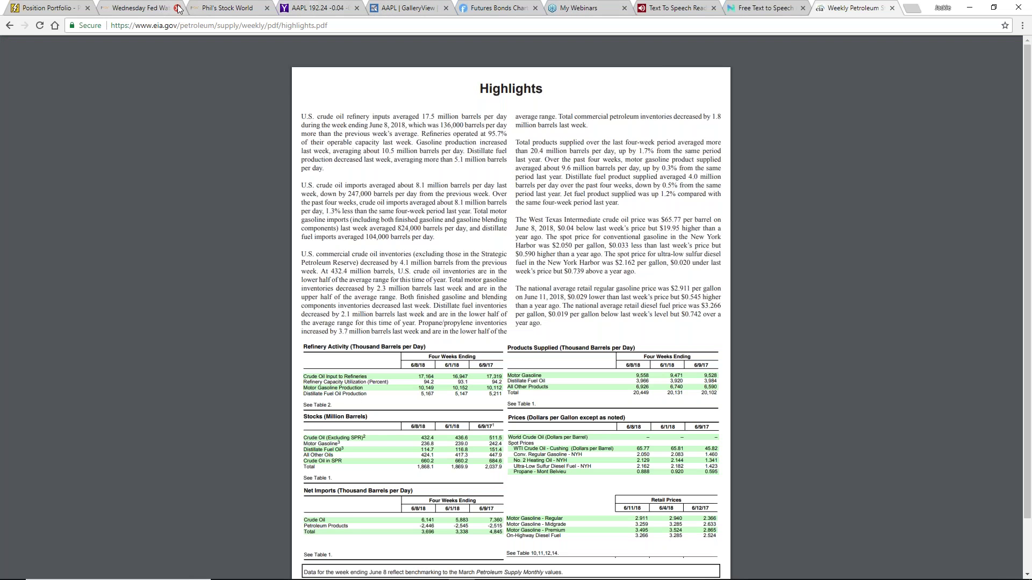
click(148, 13)
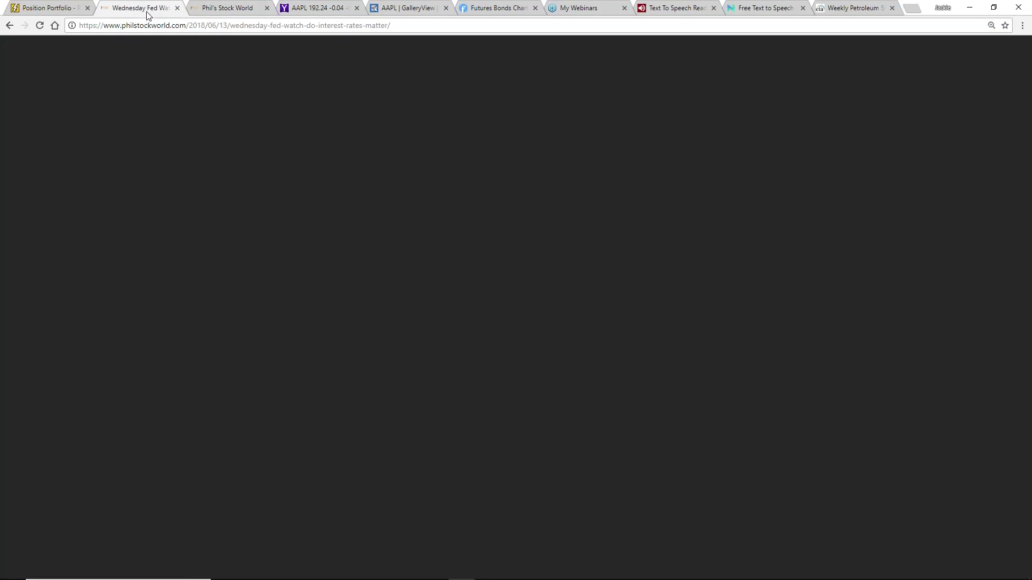
scroll(81, 253, down, 15)
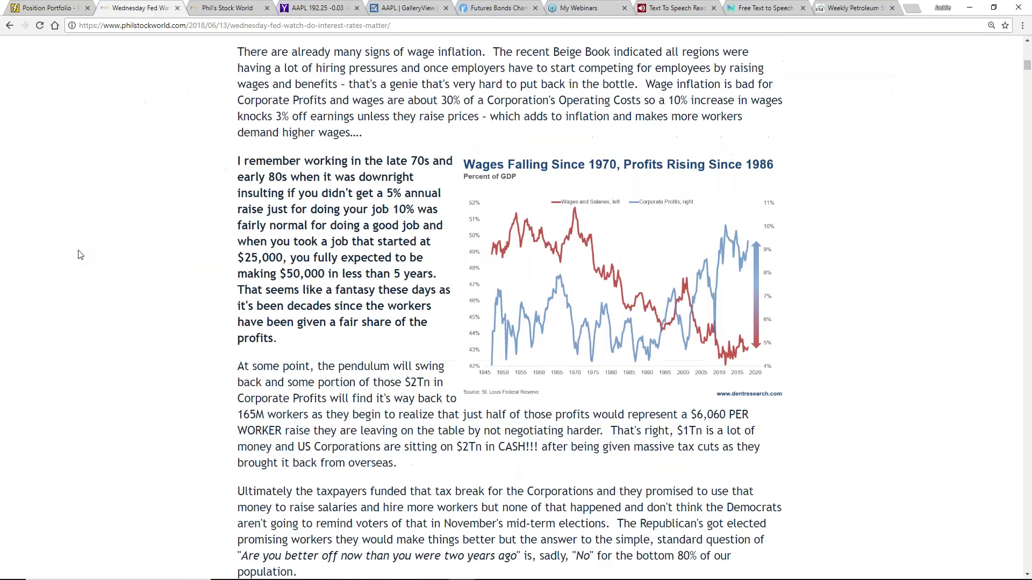
scroll(80, 255, down, 20)
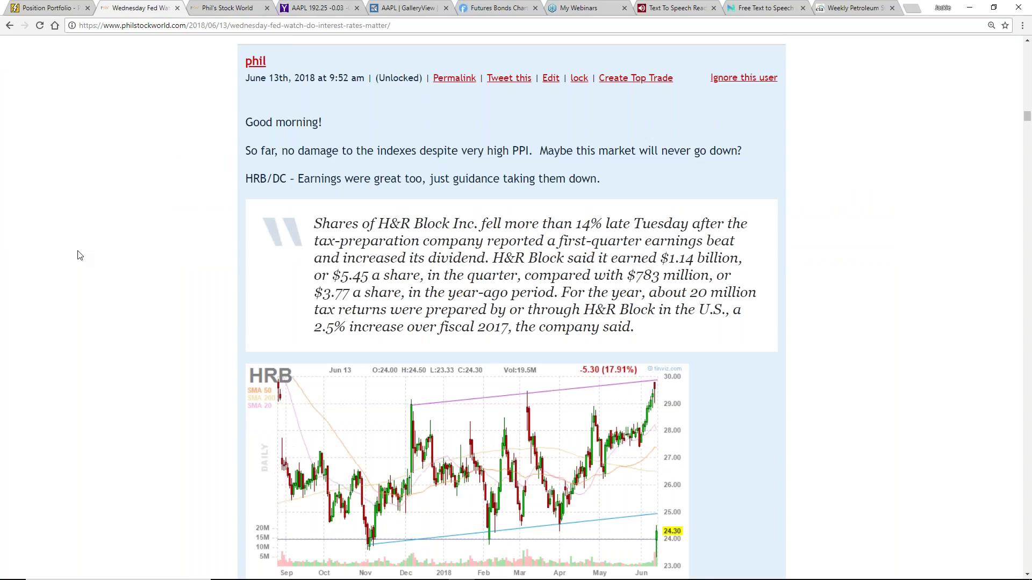
scroll(79, 255, down, 6)
right_click(252, 87)
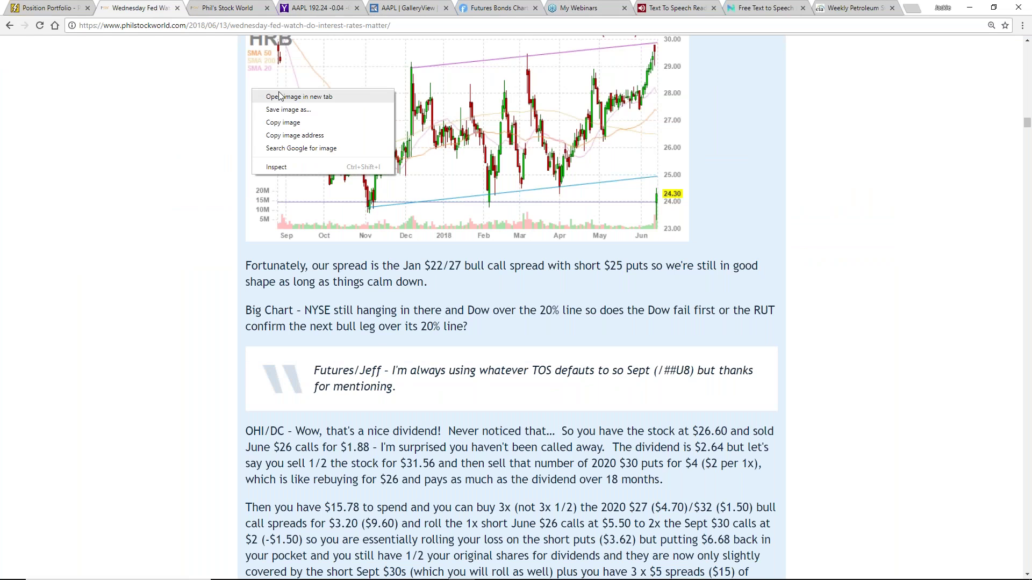
key(Escape)
click(217, 10)
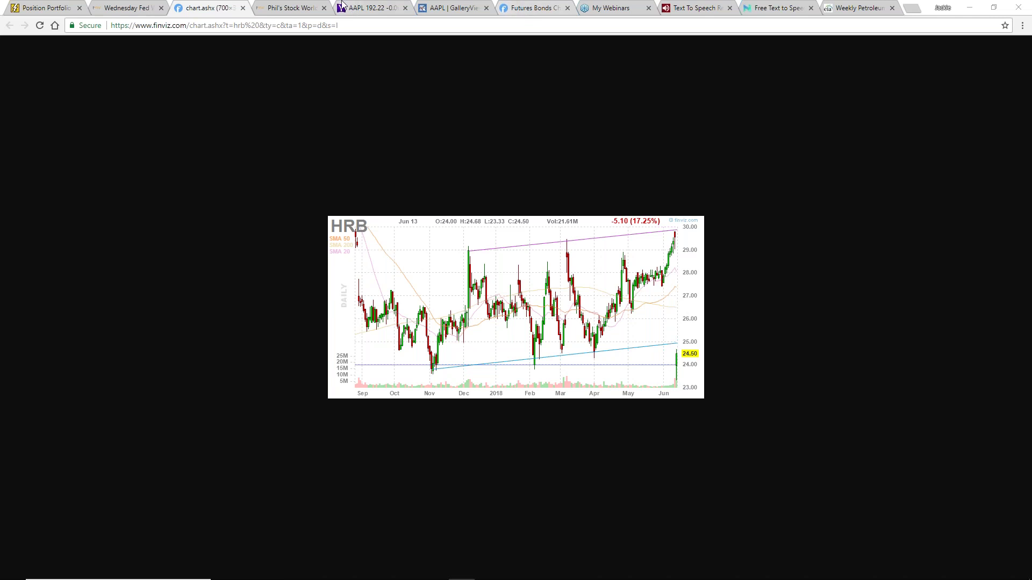
Find the HRB call spread and short put positions in the Long-Term Portfolio (LTP)
click(3, 6)
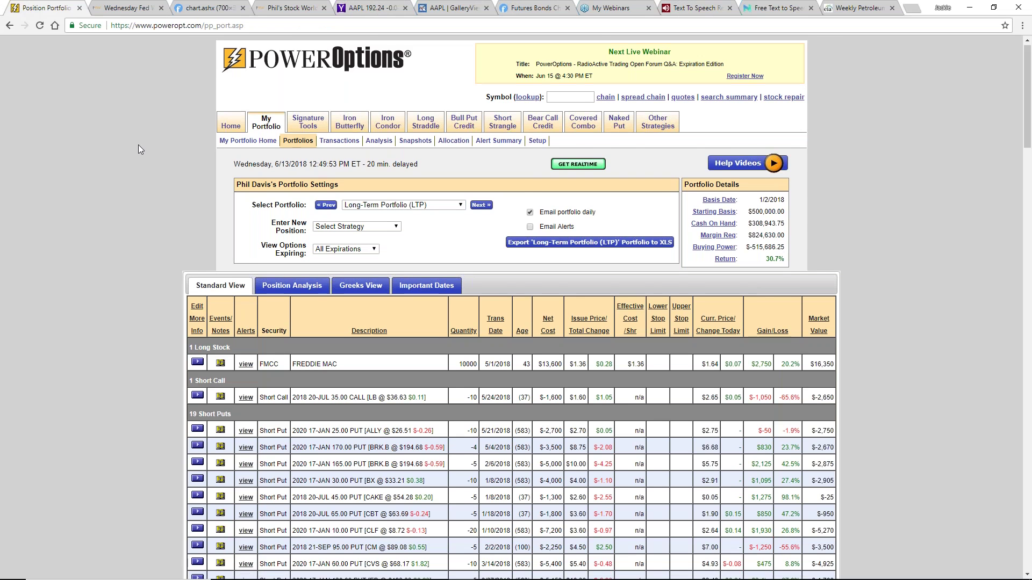
scroll(138, 144, down, 20)
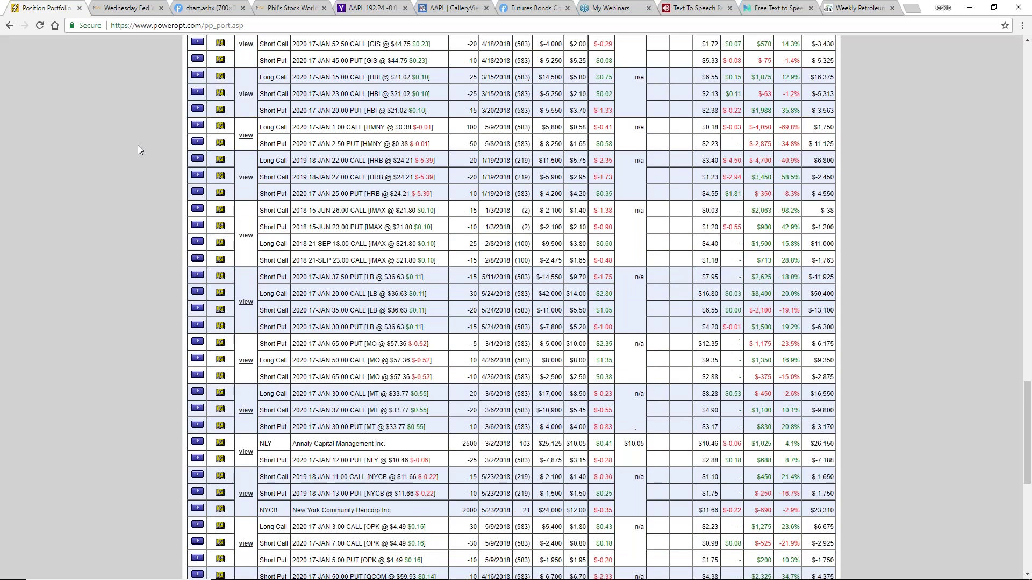
scroll(138, 146, up, 3)
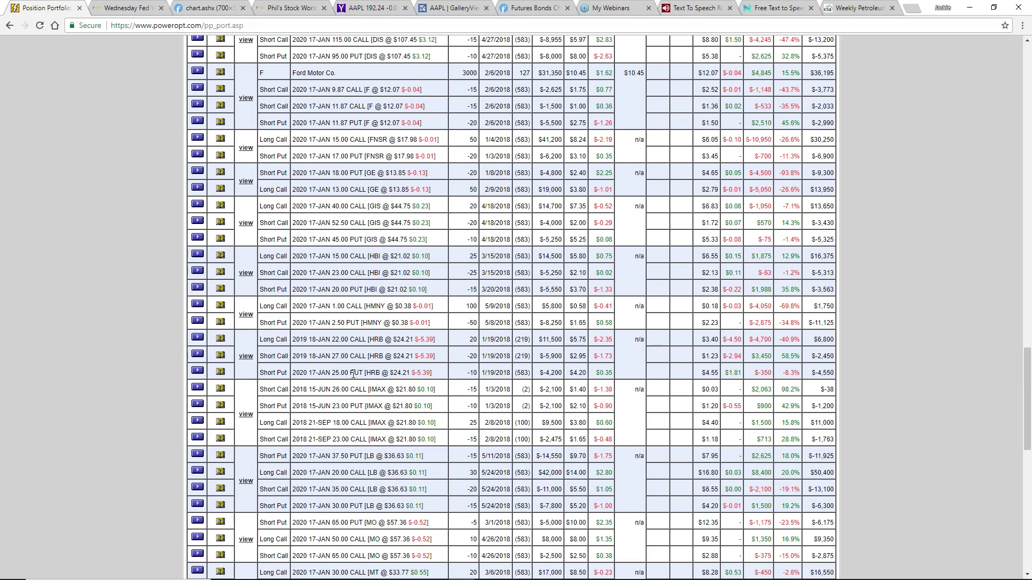
Replace the ticker in the Finviz chart image's address with svu and load that daily chart
click(218, 12)
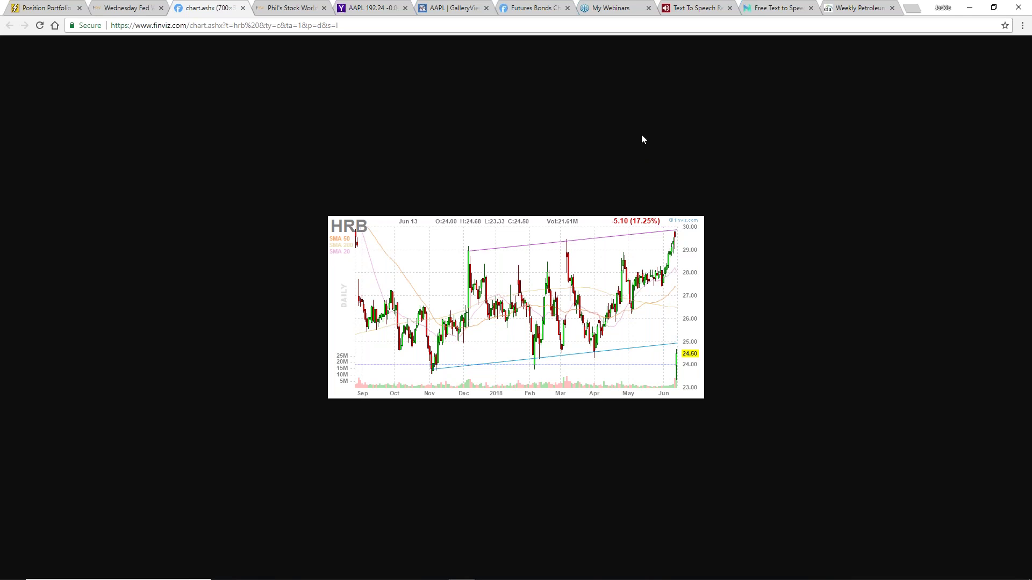
double_click(240, 26)
text(sv)
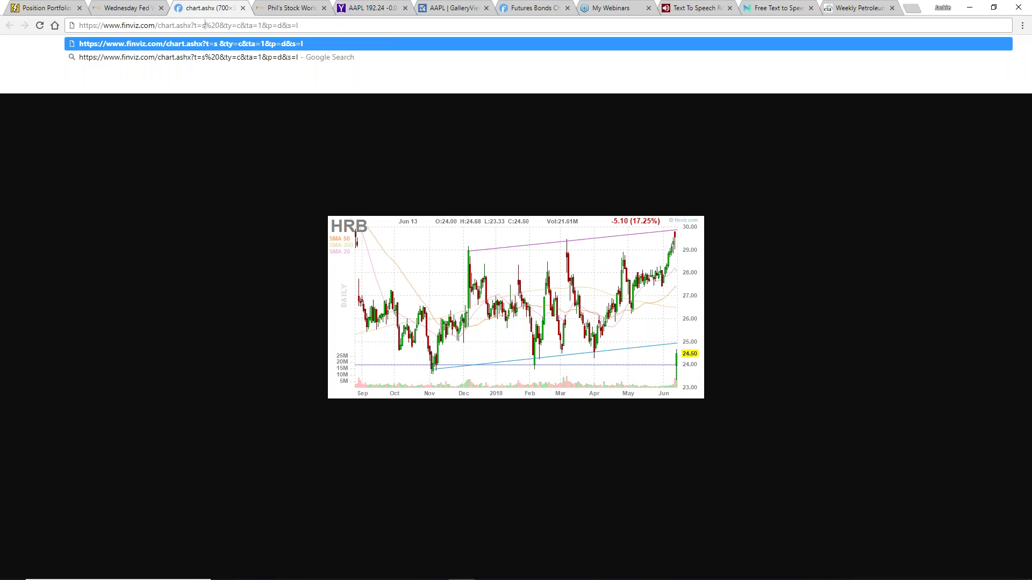
text(u)
key(Return)
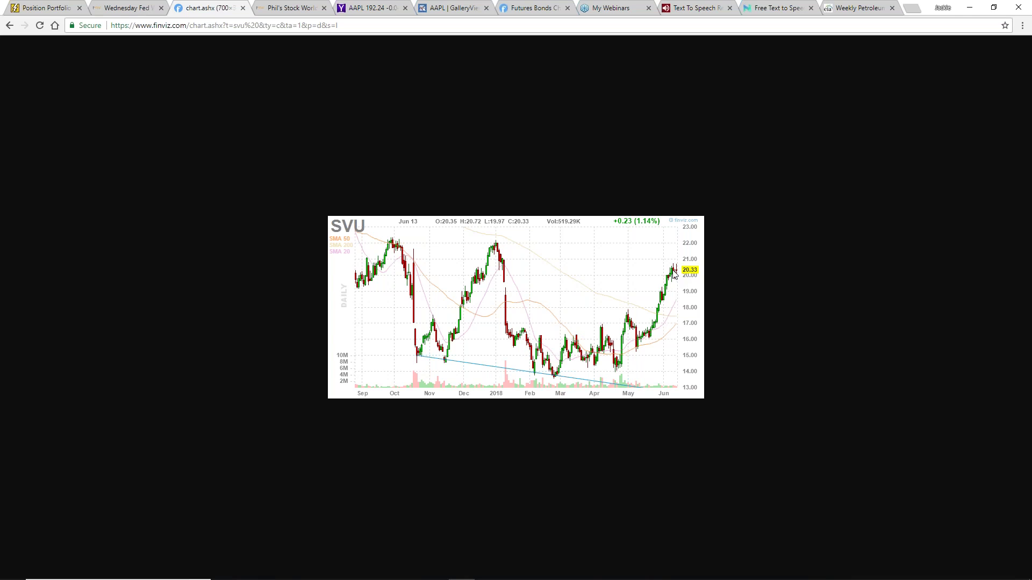
Look up the SVU quote page on Yahoo Finance
click(363, 13)
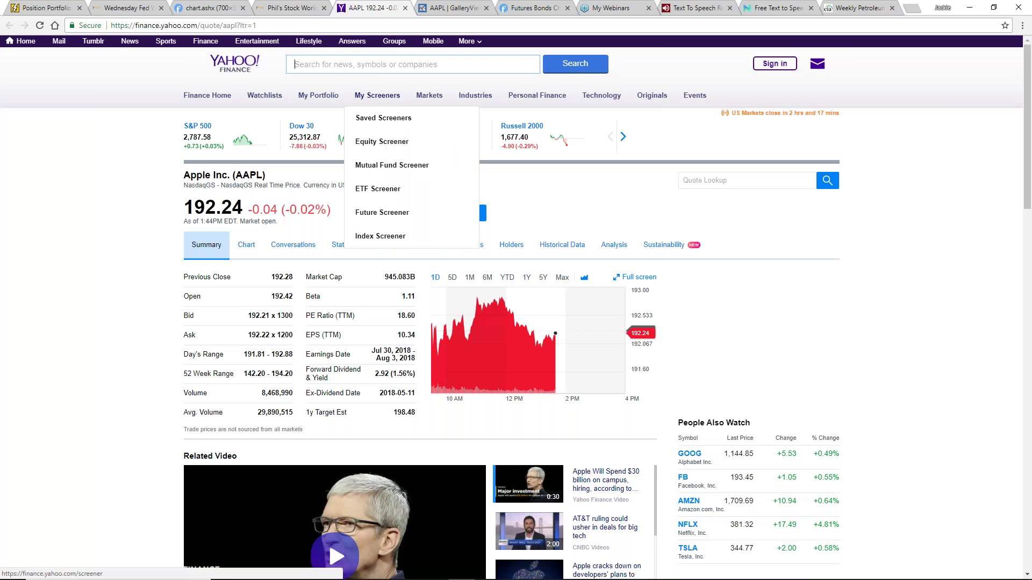
text(svu)
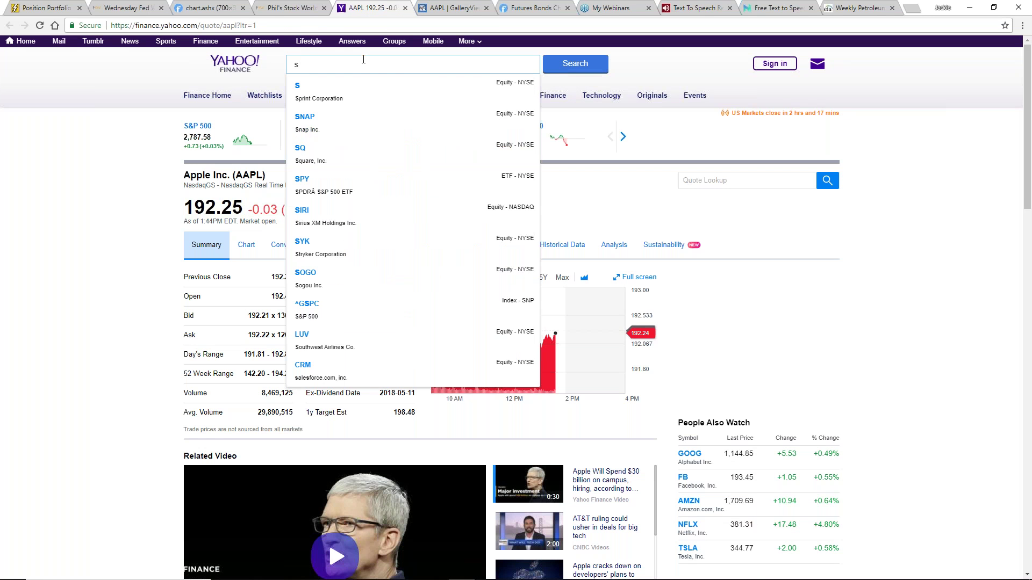
key(BackSpace)
key(BackSpace)
key(BackSpace)
key(Down)
key(Return)
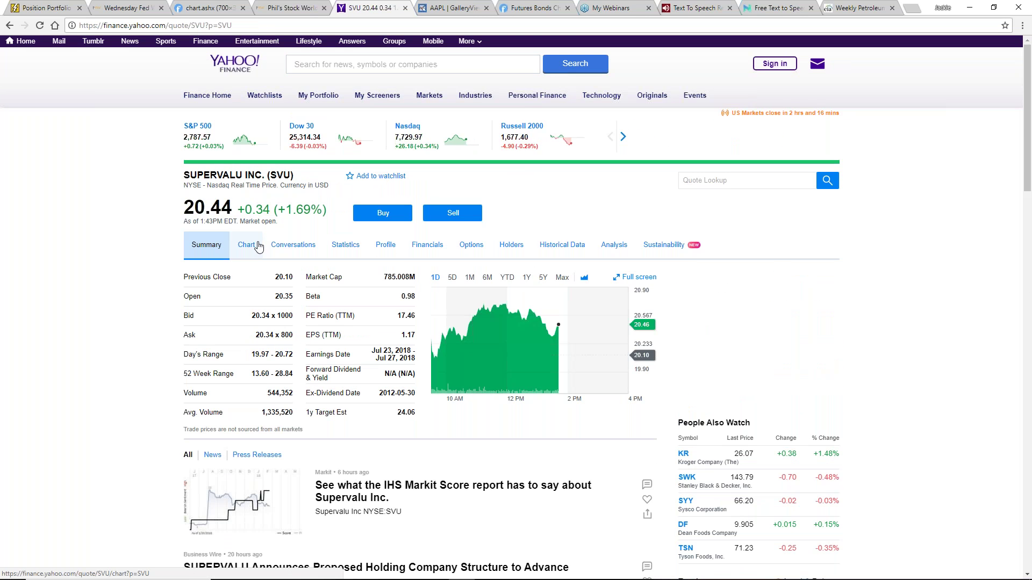
Display the SVU price chart over a two-year (2Y) range
click(248, 246)
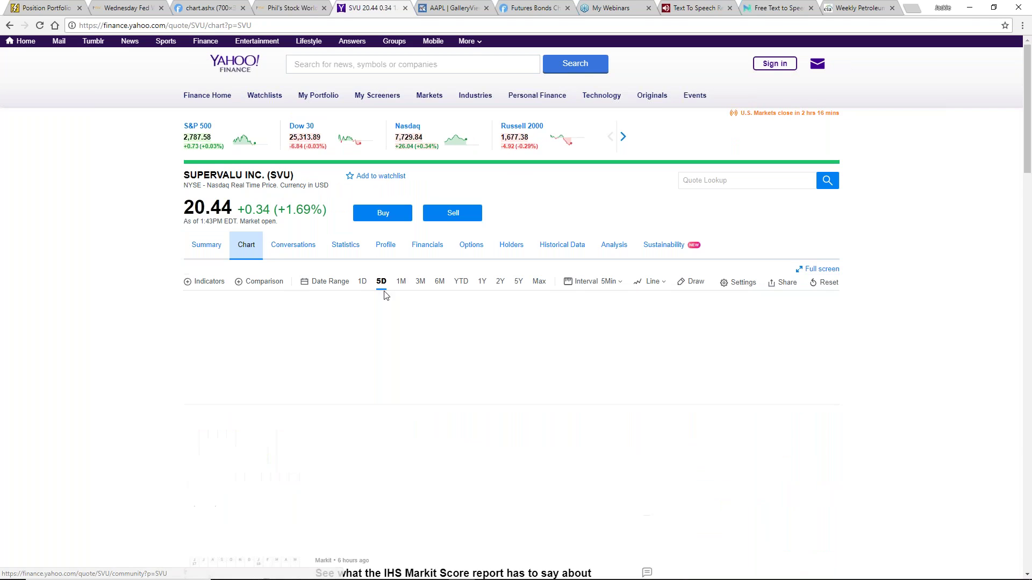
click(500, 282)
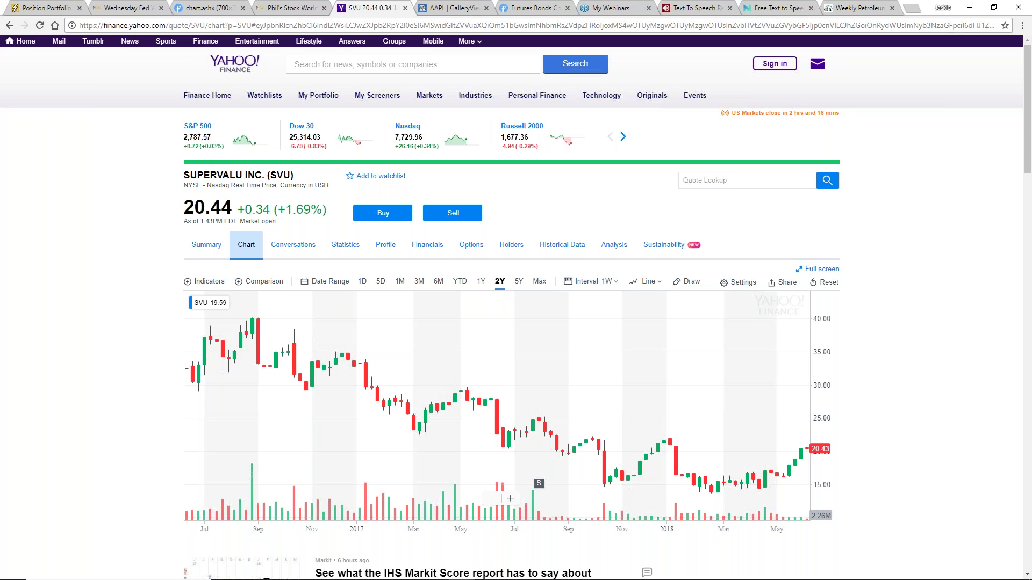
mouse_move(539, 483)
Examine SVU's summary figures, followed by its annual income statement from revenue through net income
click(207, 248)
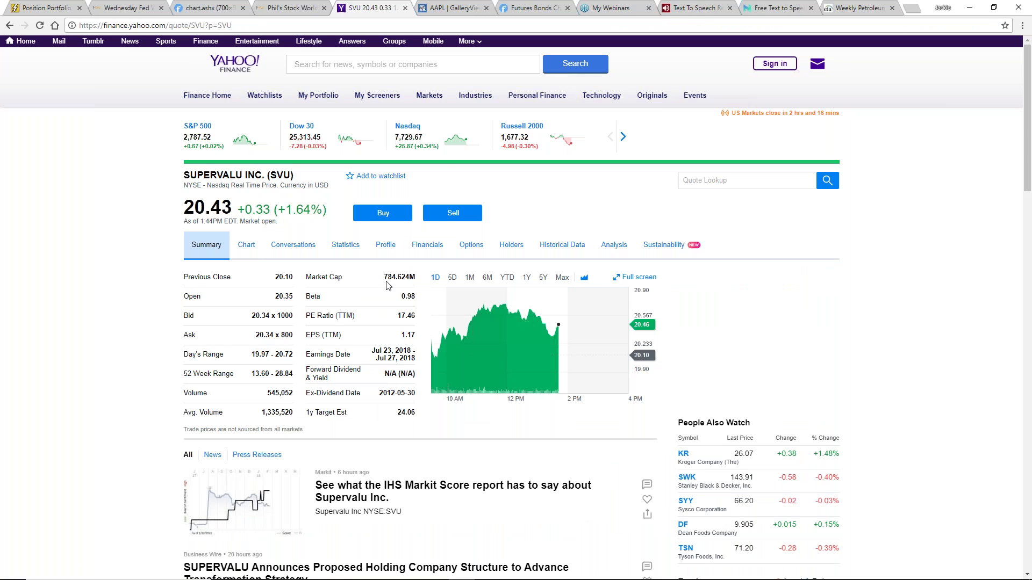
click(434, 249)
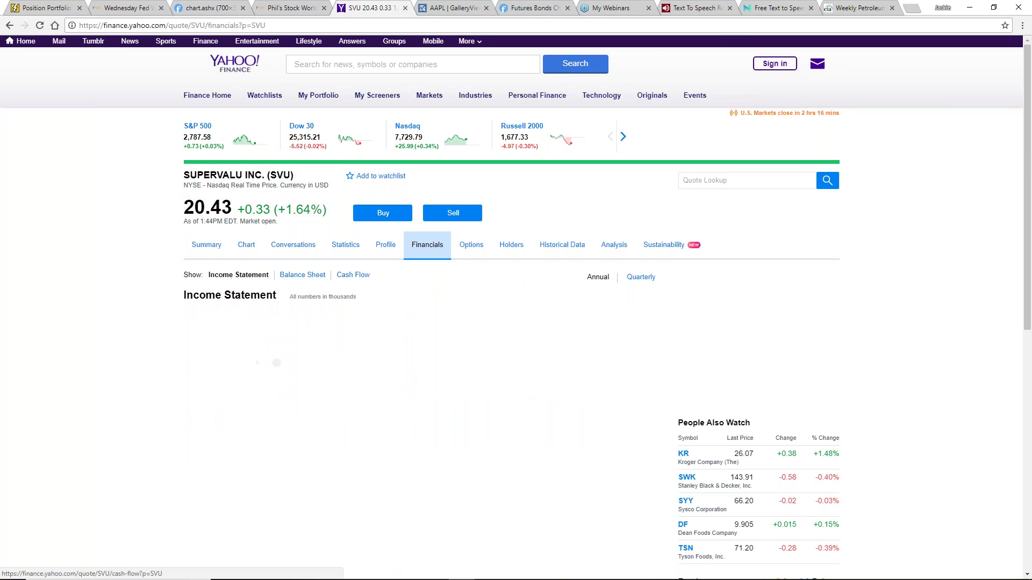
scroll(148, 284, down, 7)
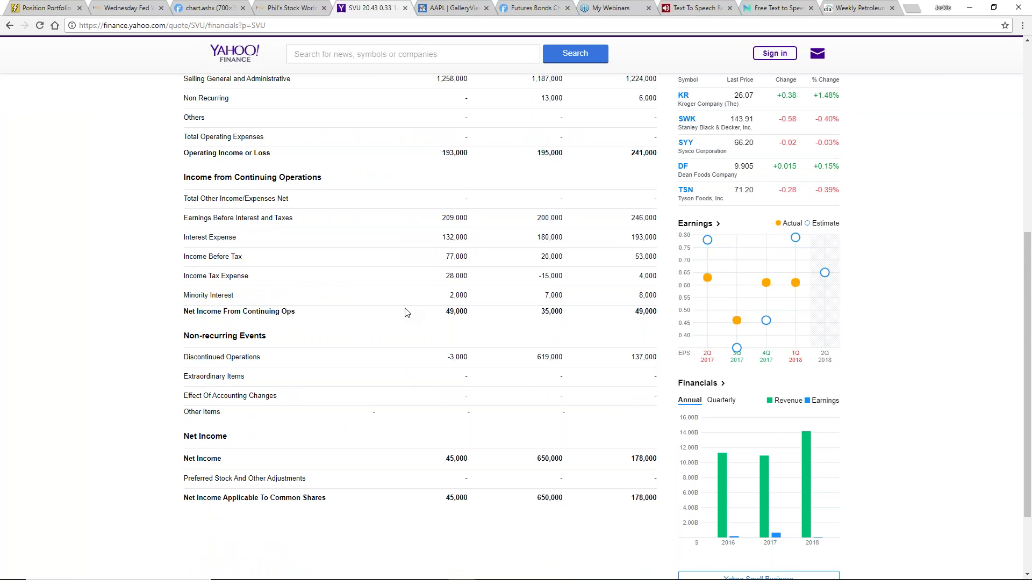
scroll(403, 309, up, 4)
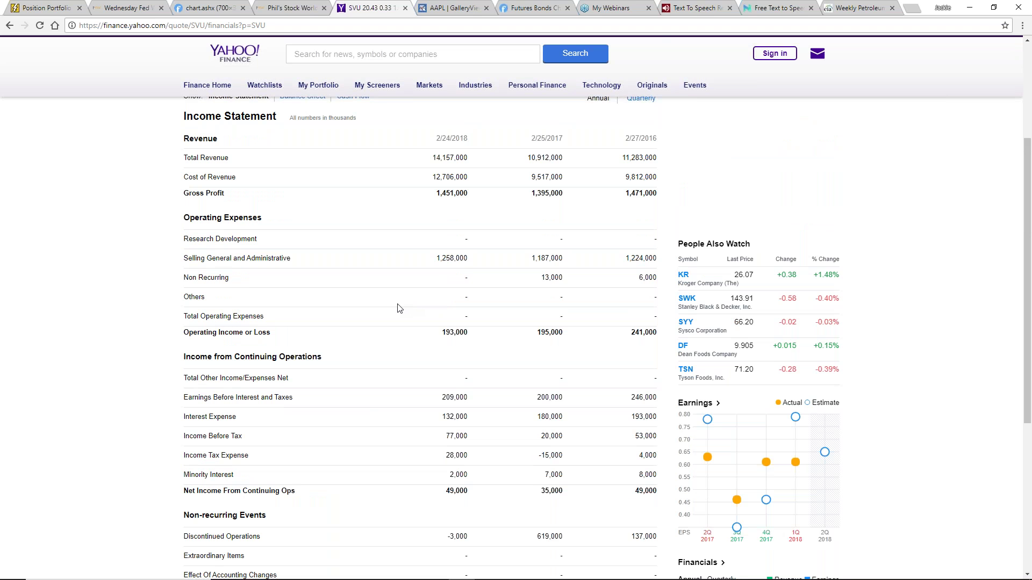
scroll(379, 366, up, 3)
scroll(381, 355, down, 3)
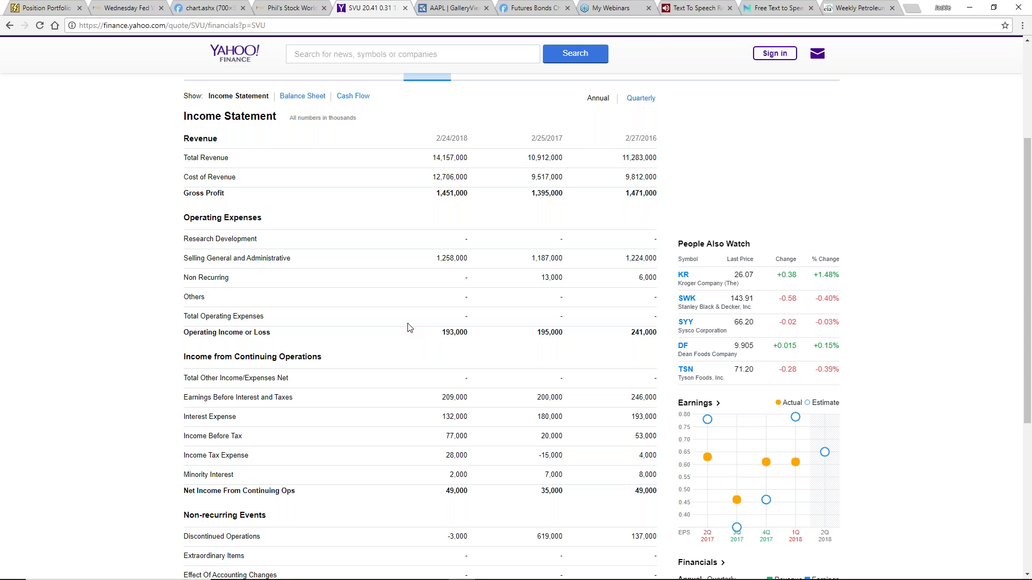
scroll(401, 340, down, 3)
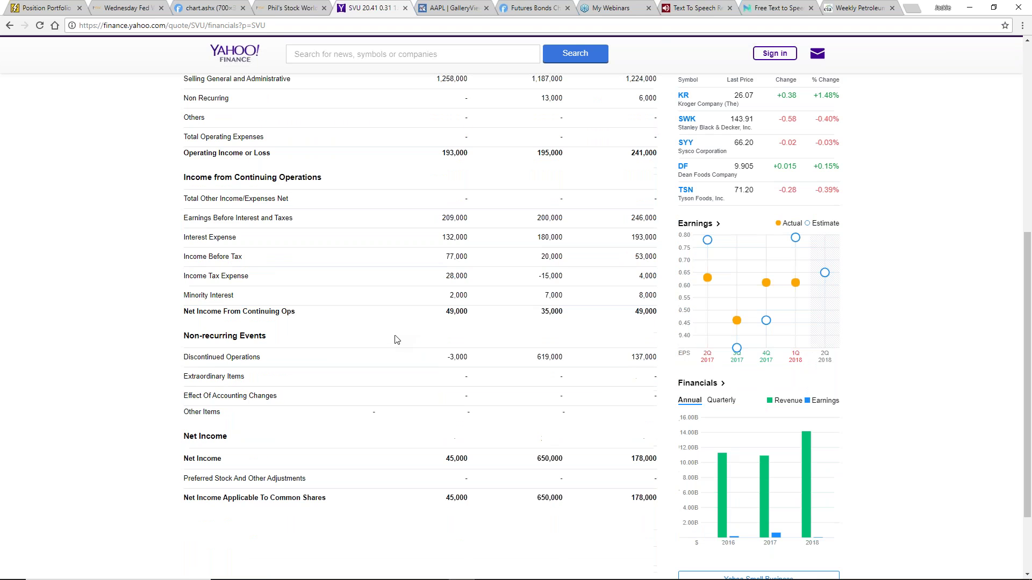
scroll(395, 339, up, 4)
scroll(395, 340, down, 4)
scroll(401, 322, up, 7)
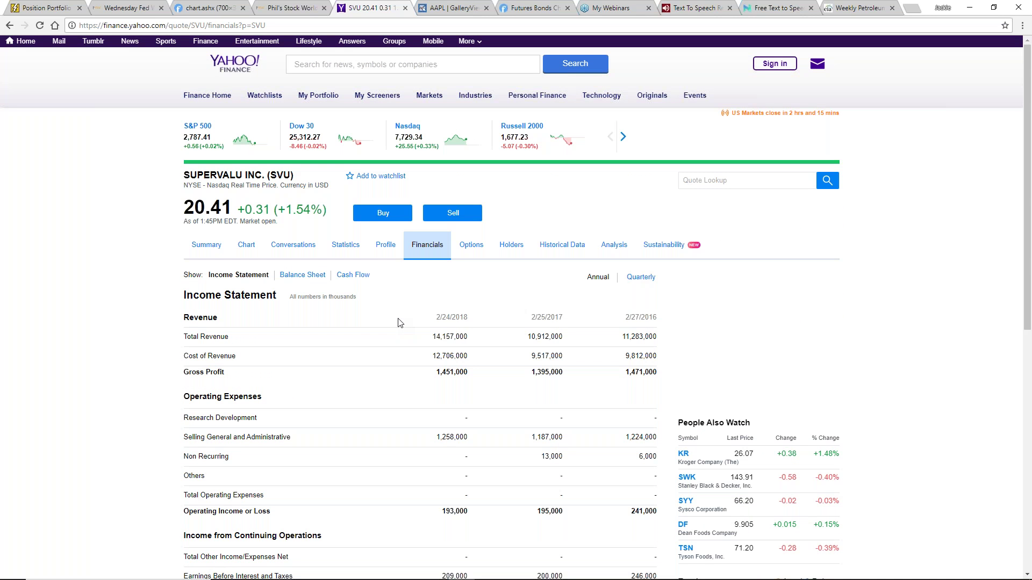
scroll(391, 319, down, 3)
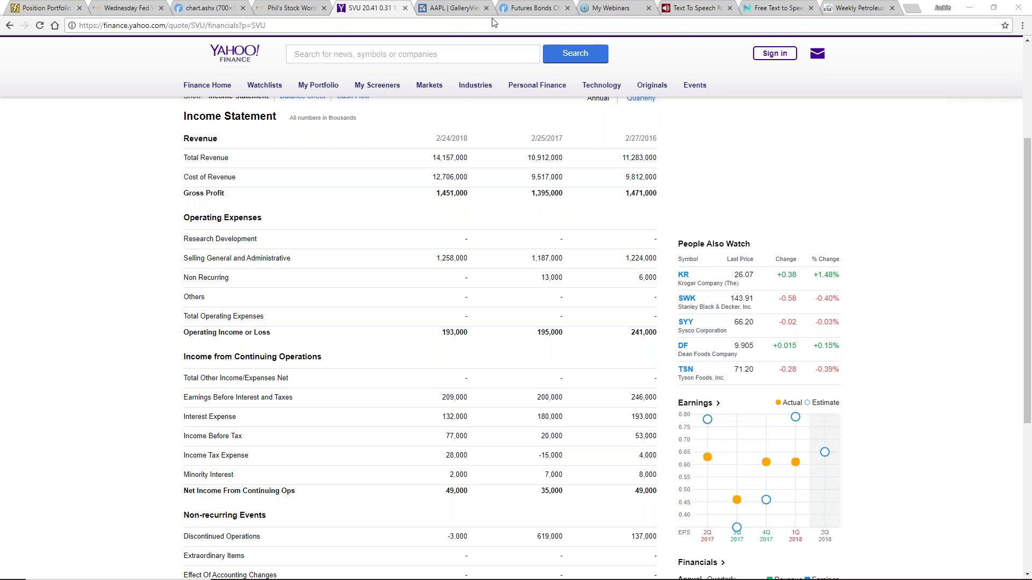
View the Finviz bond futures charts, then show the Indices futures charts at the hourly interval
click(524, 7)
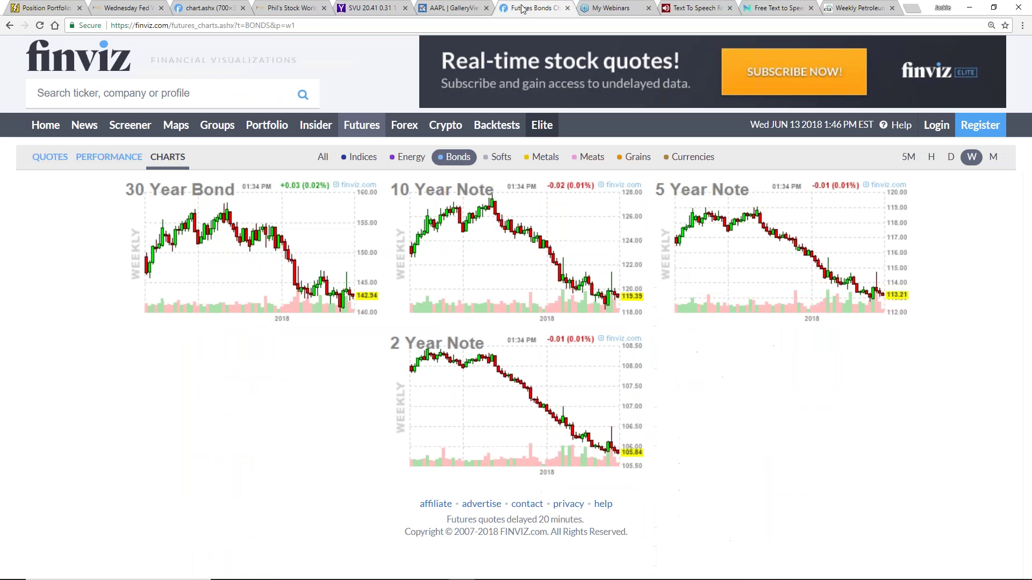
click(209, 7)
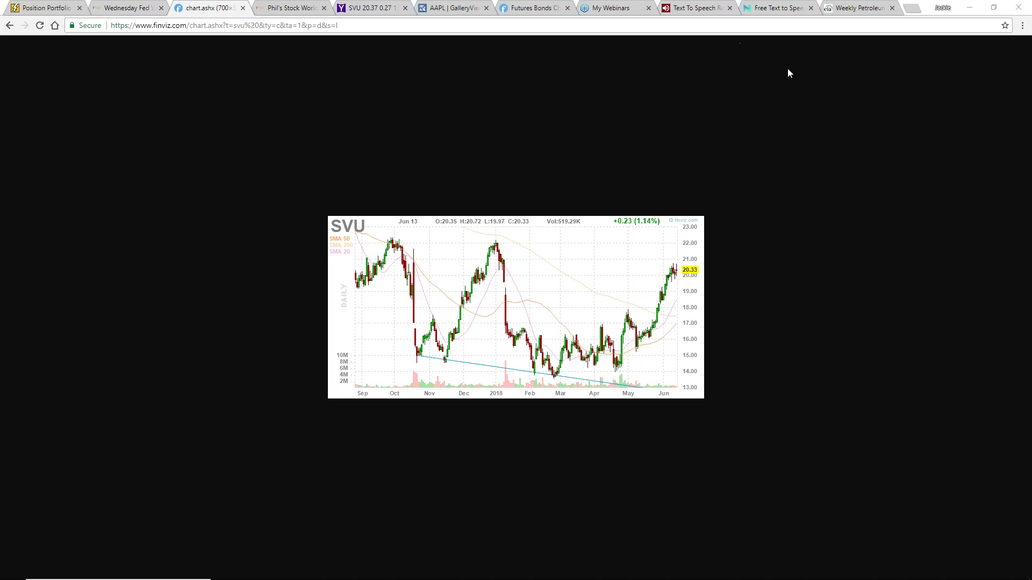
click(532, 8)
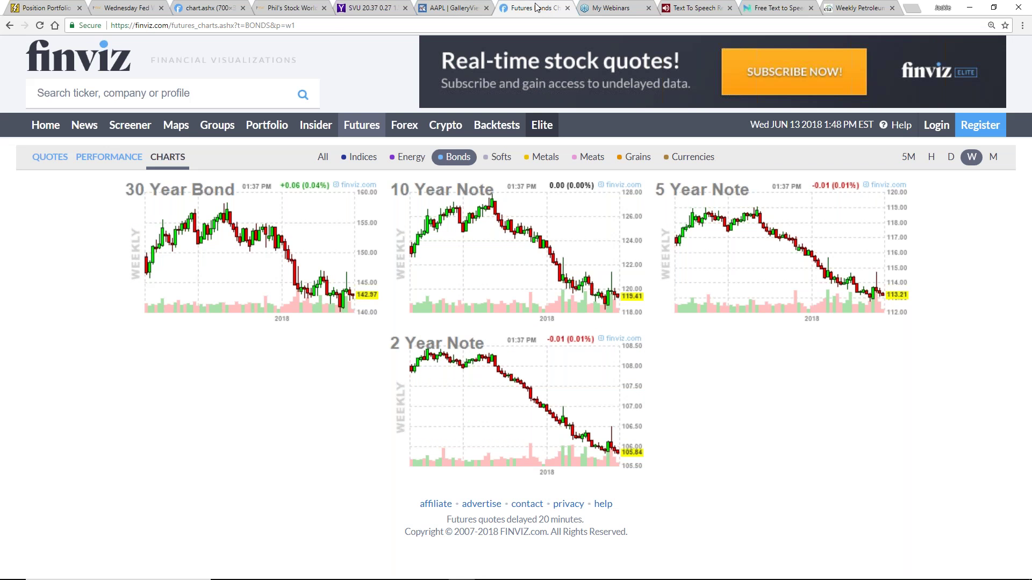
click(359, 157)
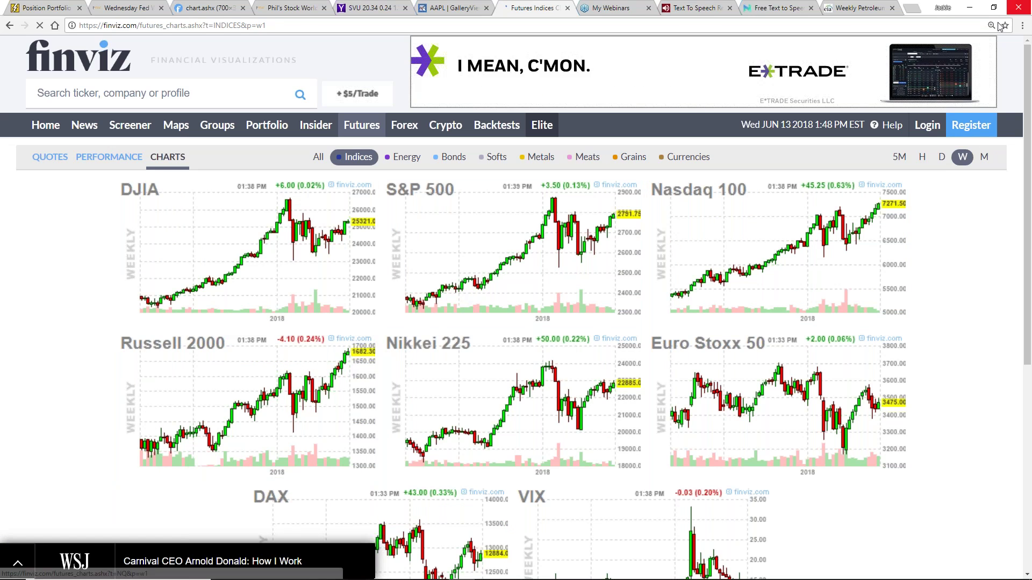
click(921, 157)
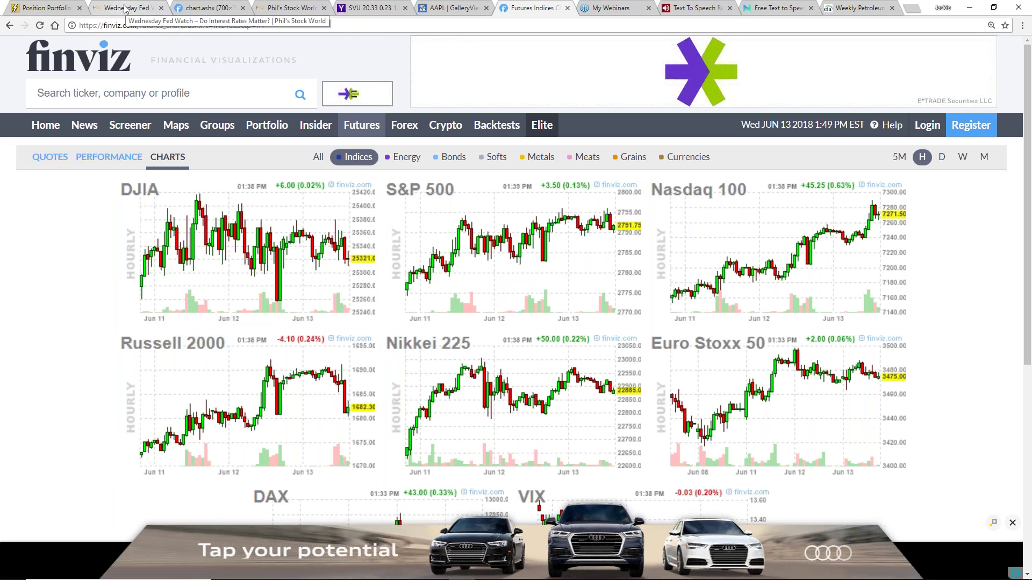
Review the Long-Term Portfolio's short puts and portfolio details, then its total value and return below the positions
click(39, 7)
scroll(236, 304, up, 15)
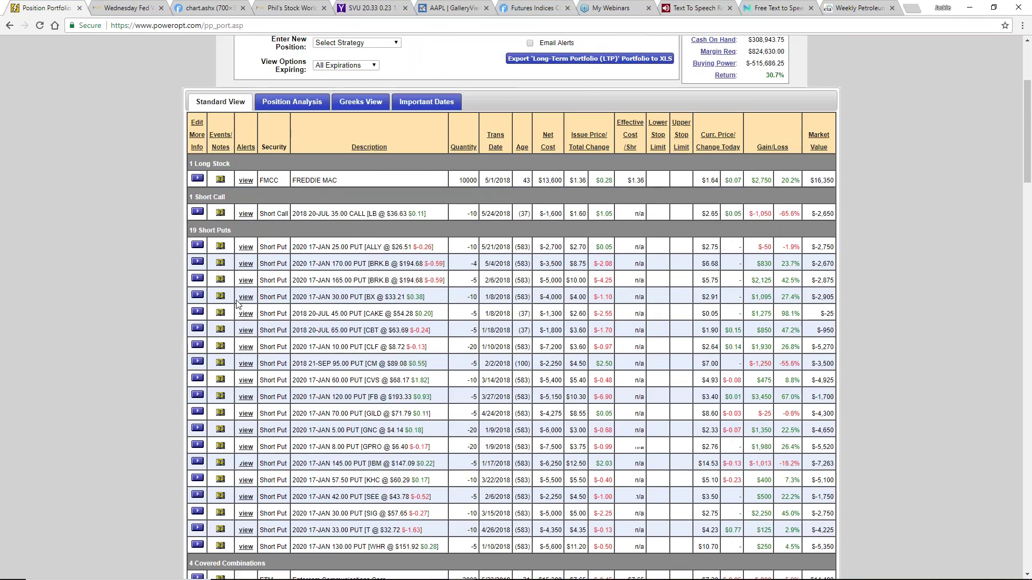
scroll(237, 305, up, 4)
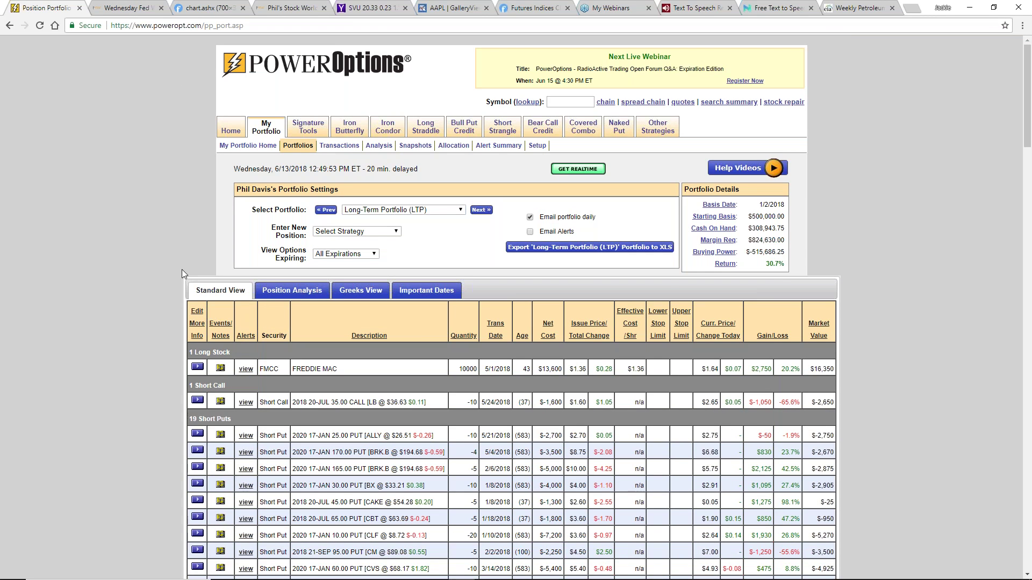
scroll(183, 273, down, 3)
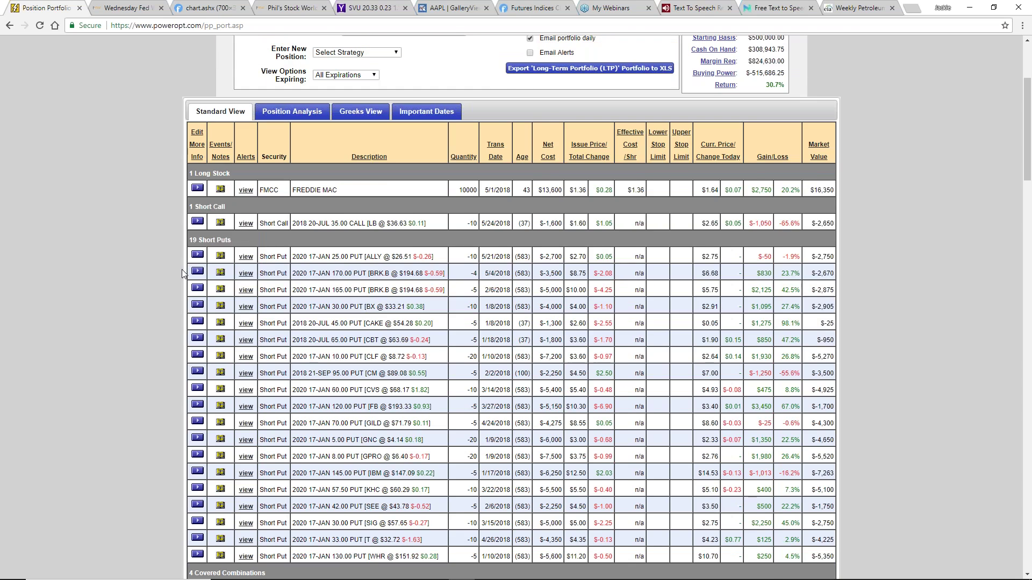
scroll(182, 273, up, 3)
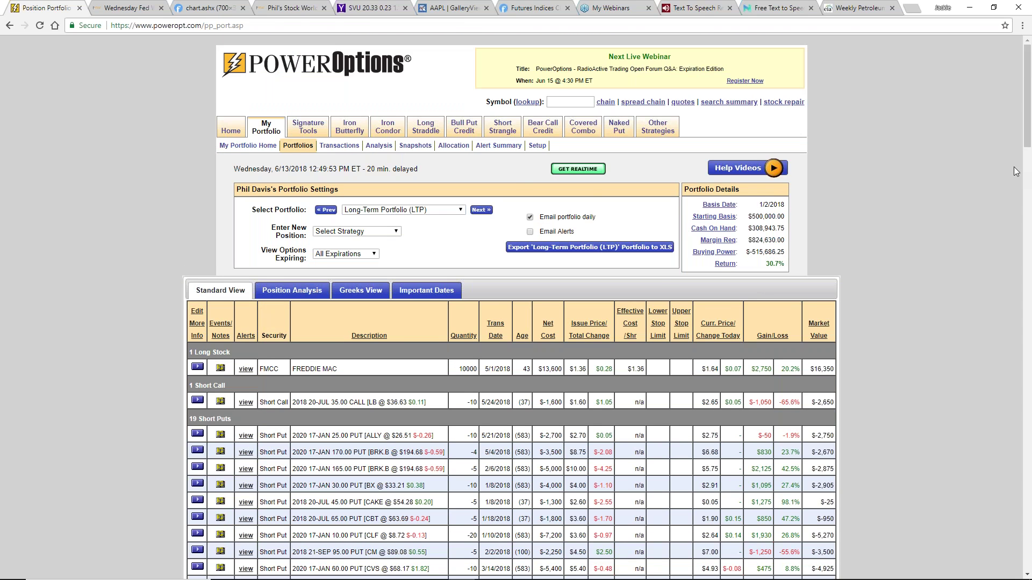
scroll(1014, 170, down, 20)
drag(1026, 301, 965, 498)
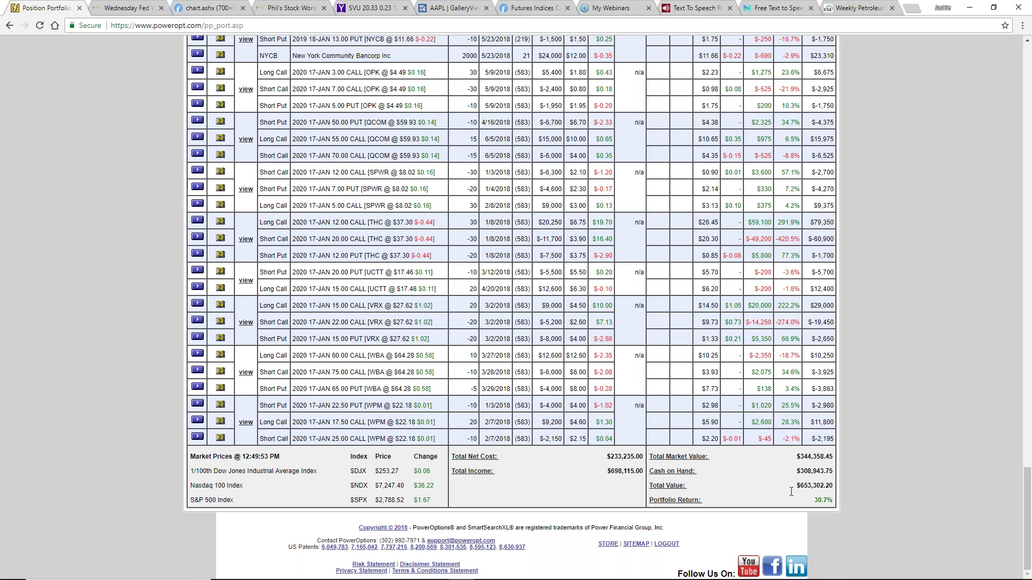
Review the Long-Term Portfolio from its totals back through the custom spreads to the long stock and short puts
mouse_move(462, 578)
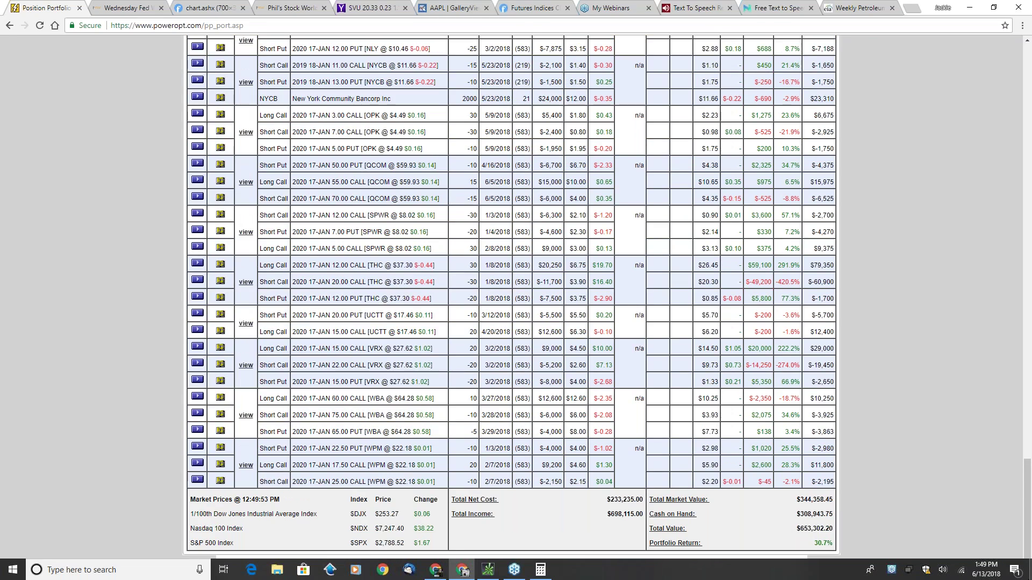
key(Page_Up)
key(Page_Up)
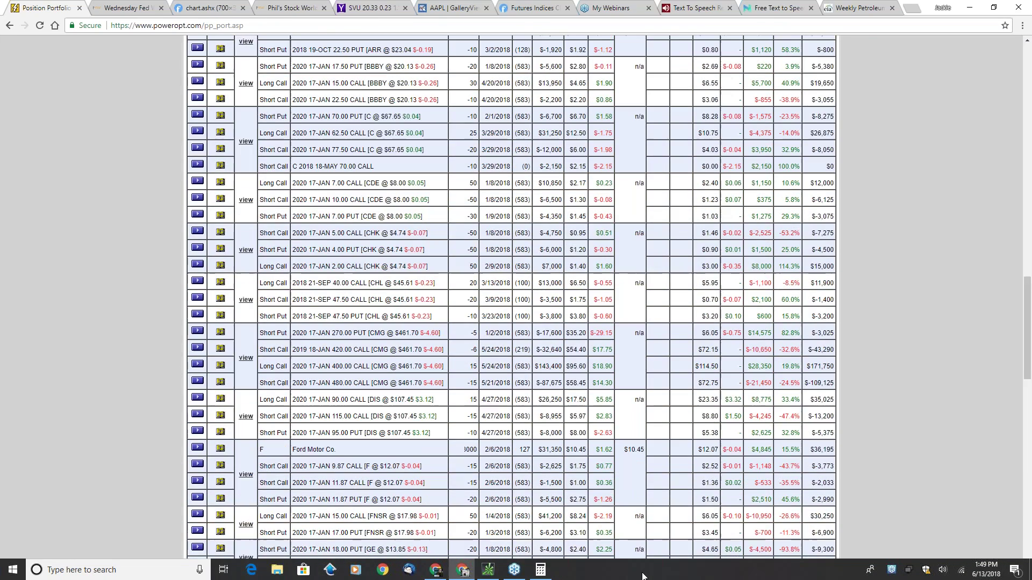
key(Up)
key(Page_Up)
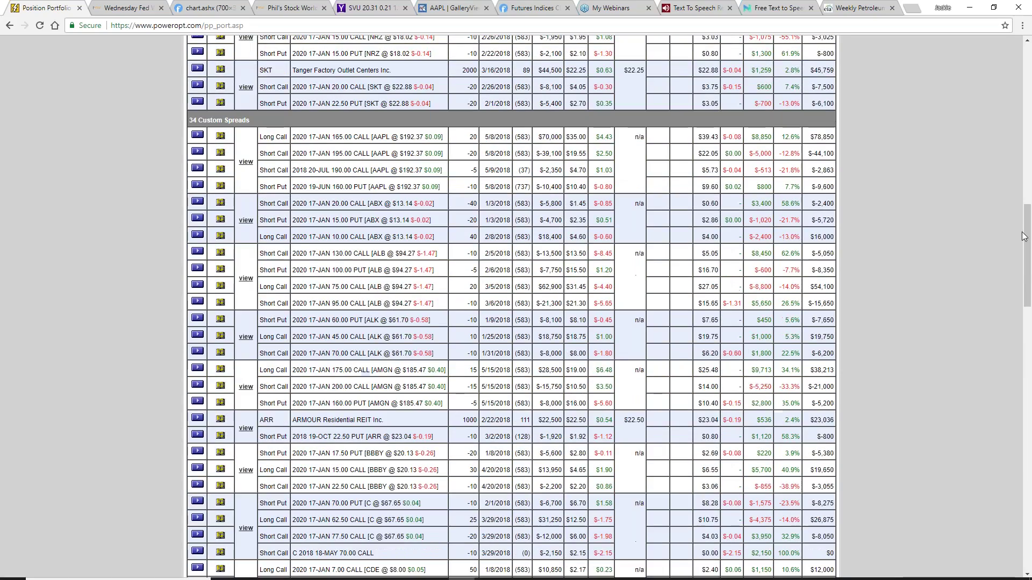
click(1023, 150)
drag(1023, 151, 993, 113)
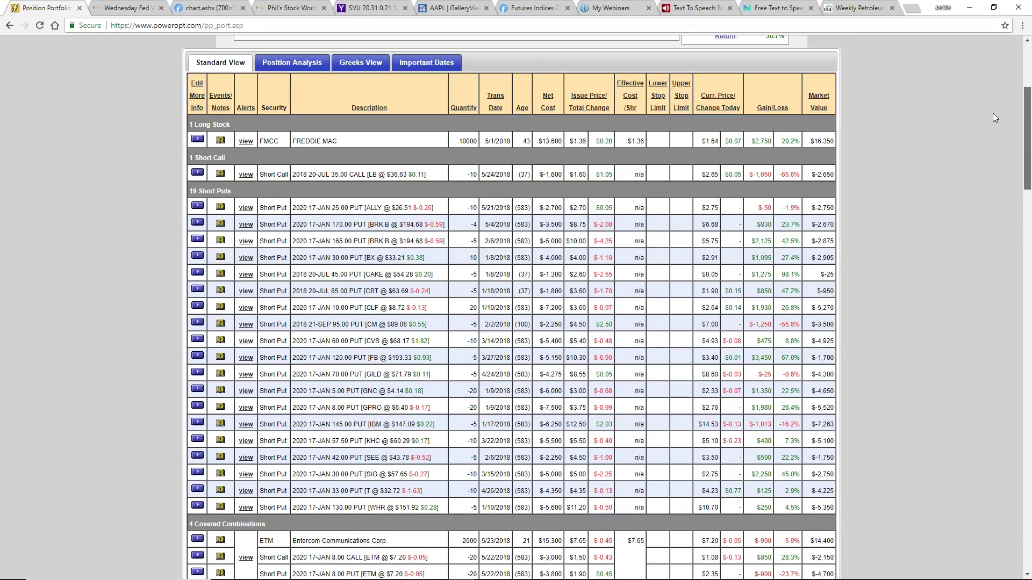
Examine the portfolio's custom spreads from AAPL through the HRB, IMAX, LB and NYCB positions
scroll(982, 123, down, 12)
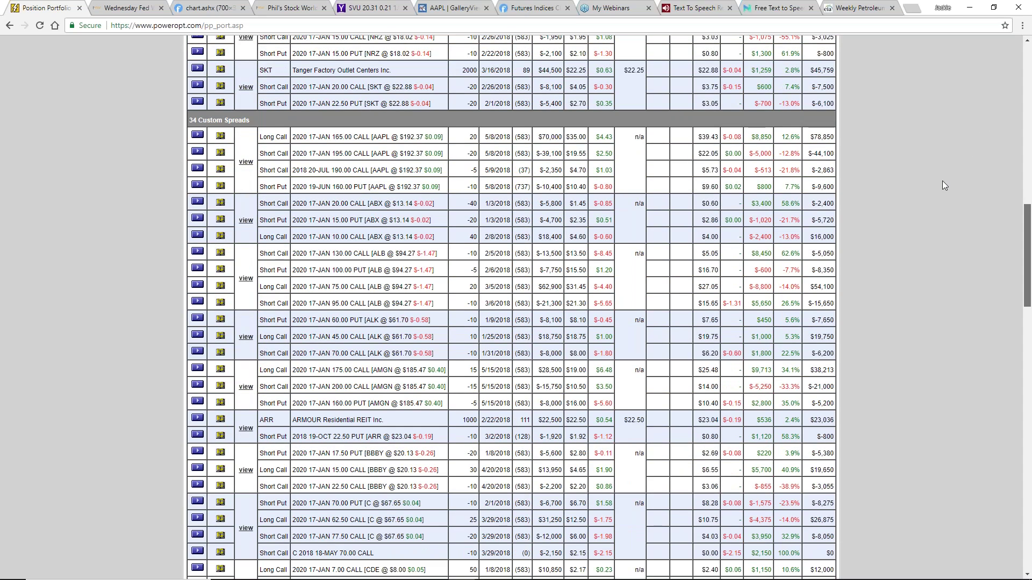
scroll(962, 225, down, 1)
scroll(976, 246, down, 3)
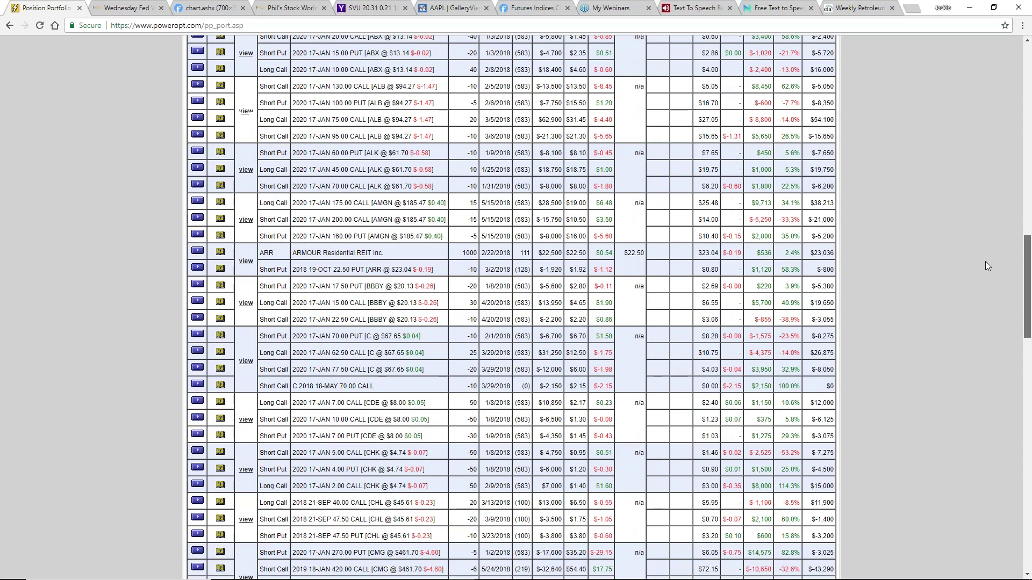
scroll(986, 272, down, 3)
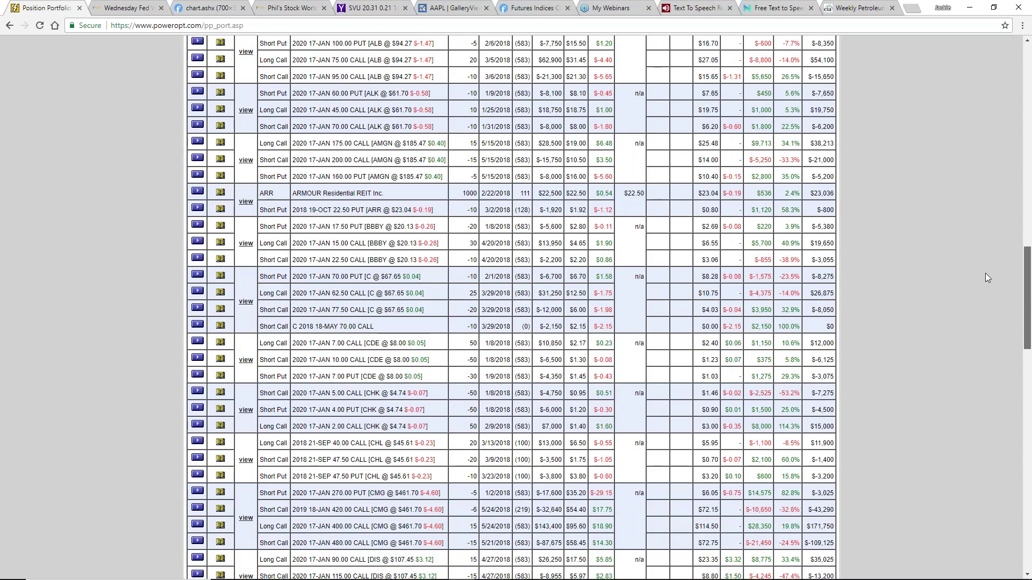
scroll(986, 289, down, 15)
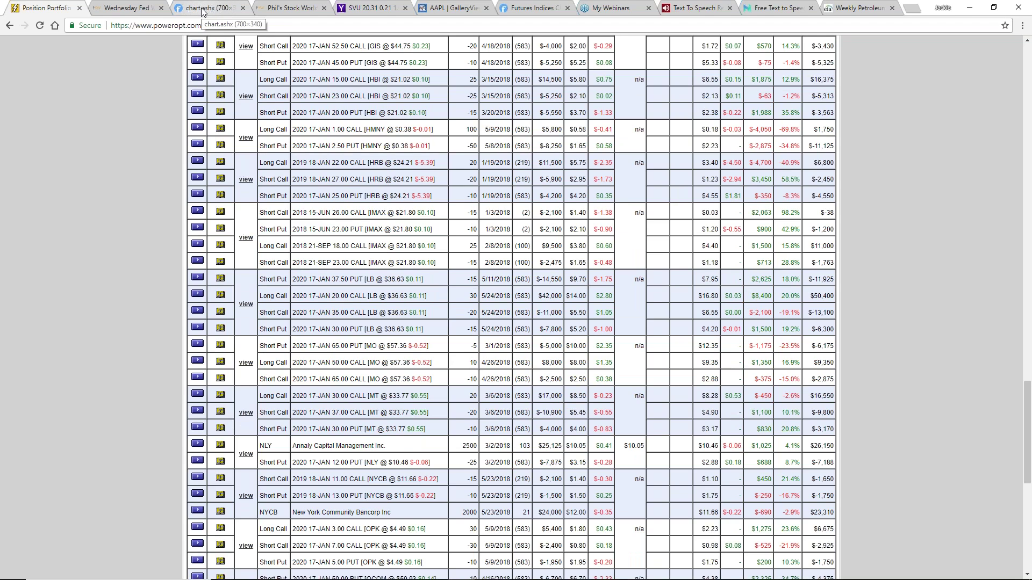
Return to the Wednesday Fed Watch post, open the Phil newsletter archive from the site header, and go to its older articles
click(129, 4)
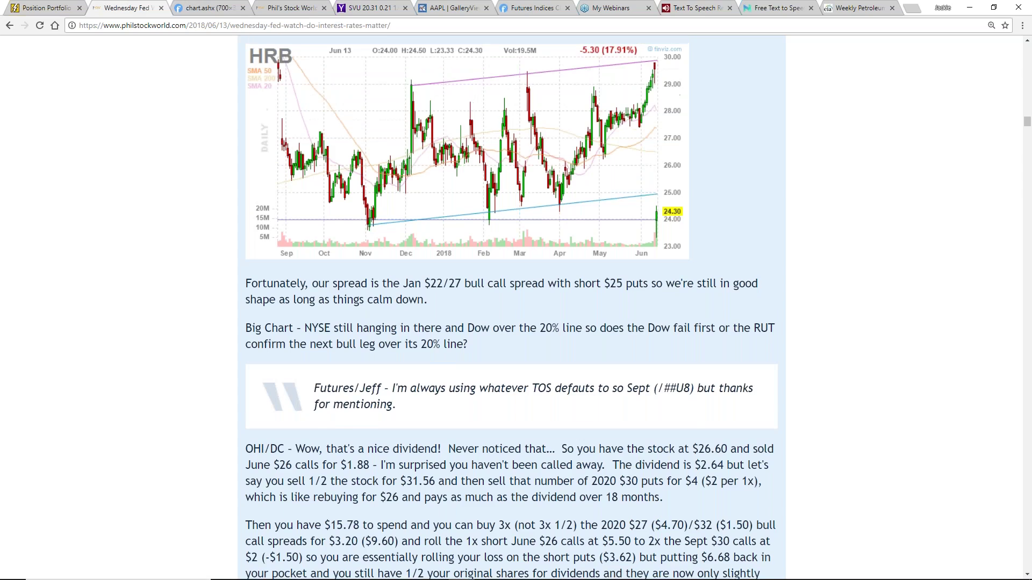
scroll(844, 148, up, 8)
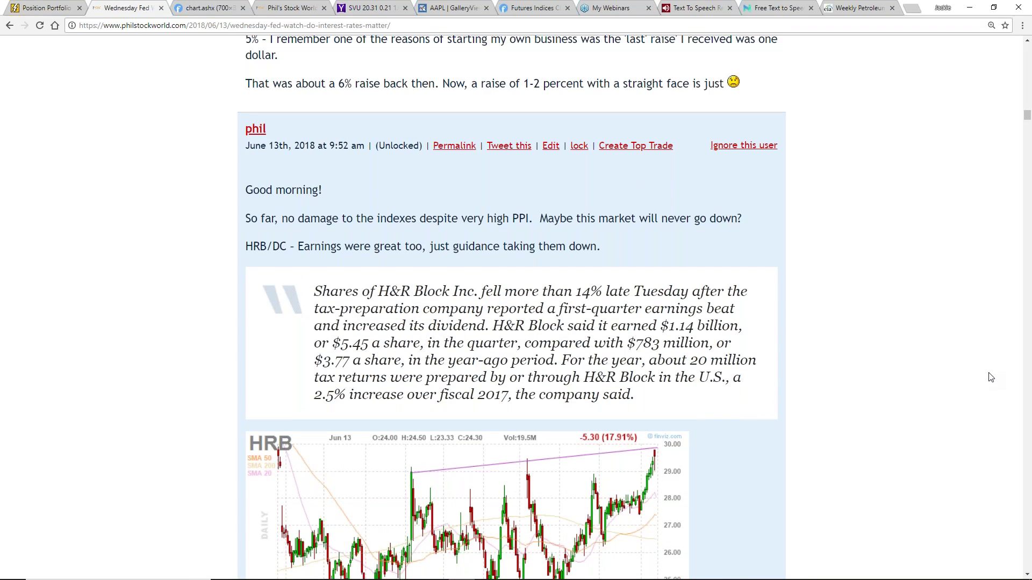
scroll(844, 148, up, 20)
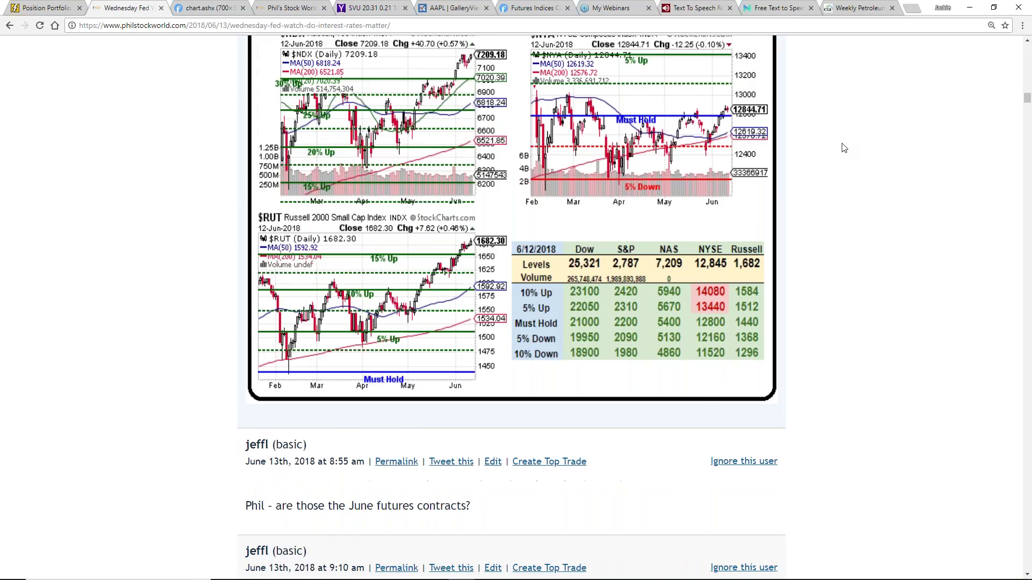
scroll(843, 148, up, 15)
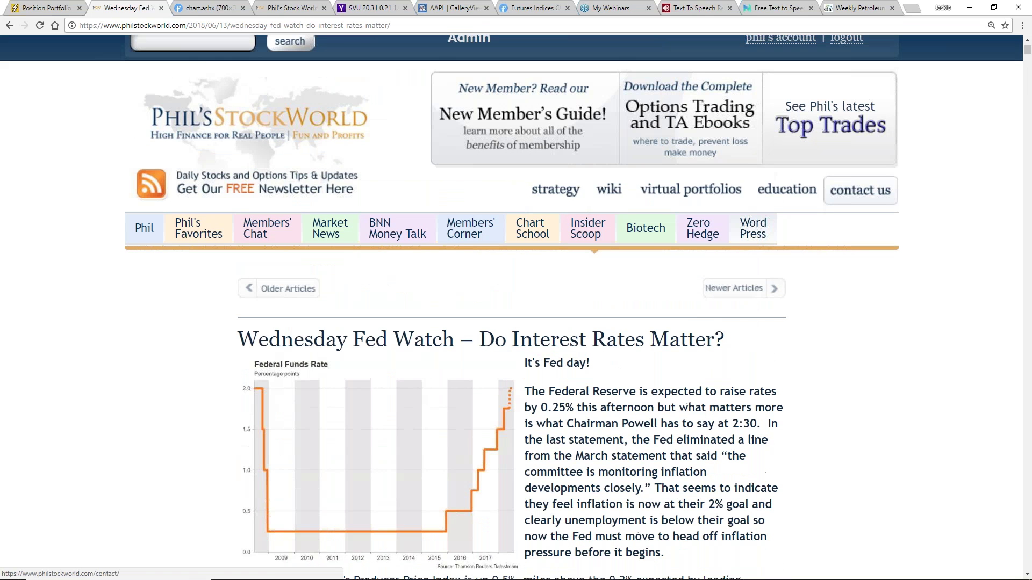
scroll(843, 190, up, 1)
click(144, 239)
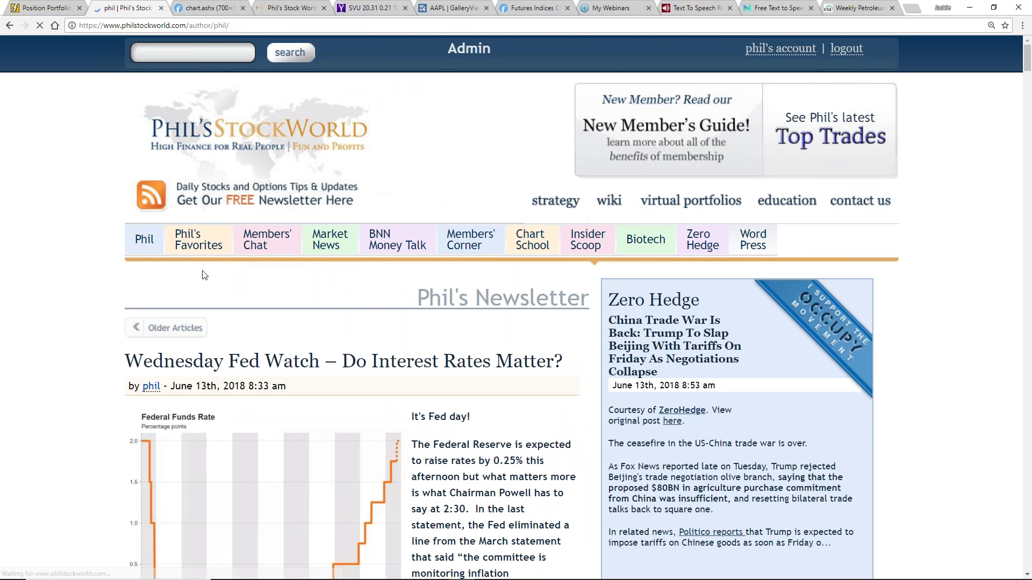
click(172, 329)
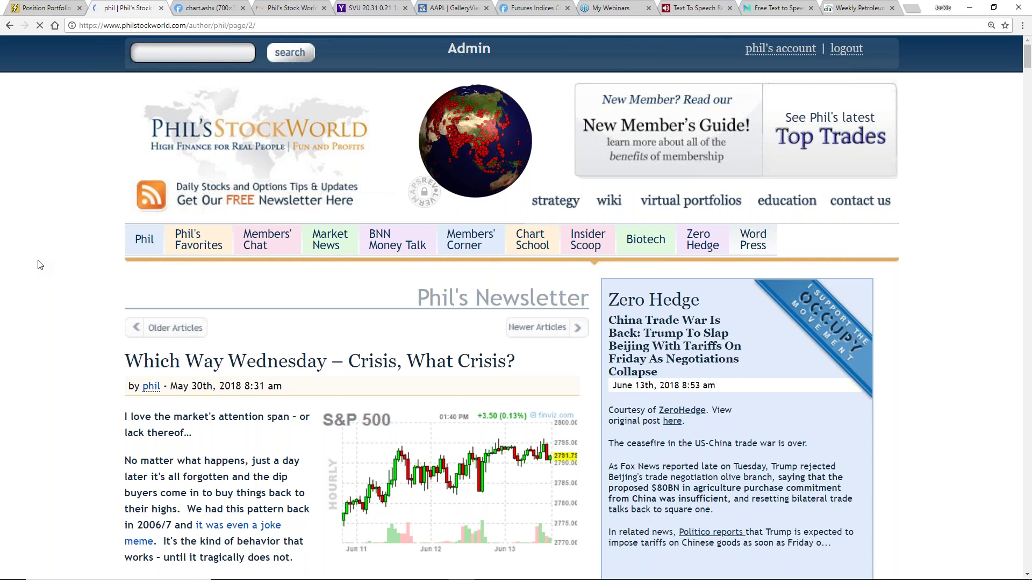
Find the May 23rd post "Weakening Wednesday – We Are Loving Our CASH!!!" among the older articles and open it with its comments
key(End)
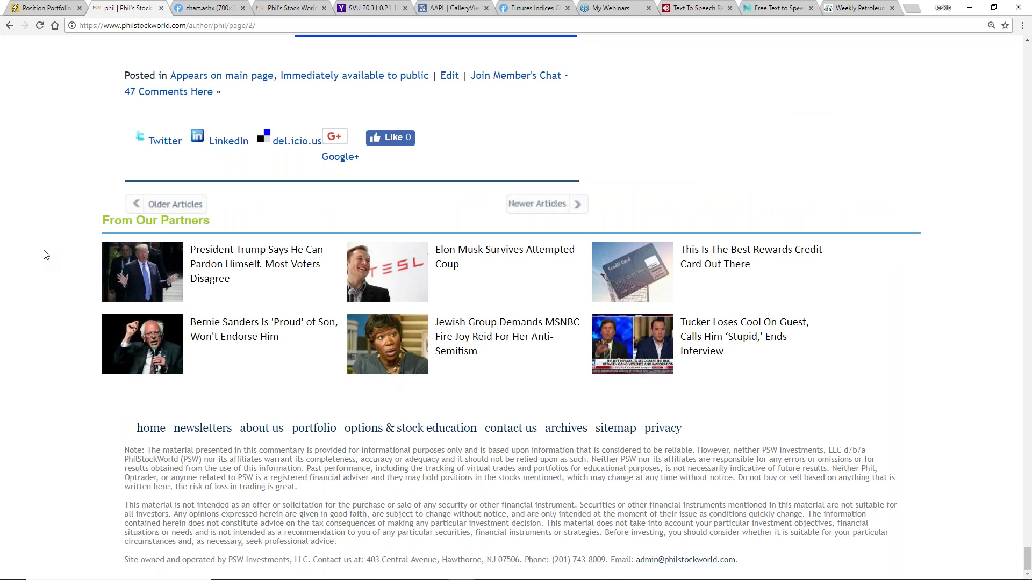
scroll(54, 262, up, 5)
scroll(62, 261, up, 20)
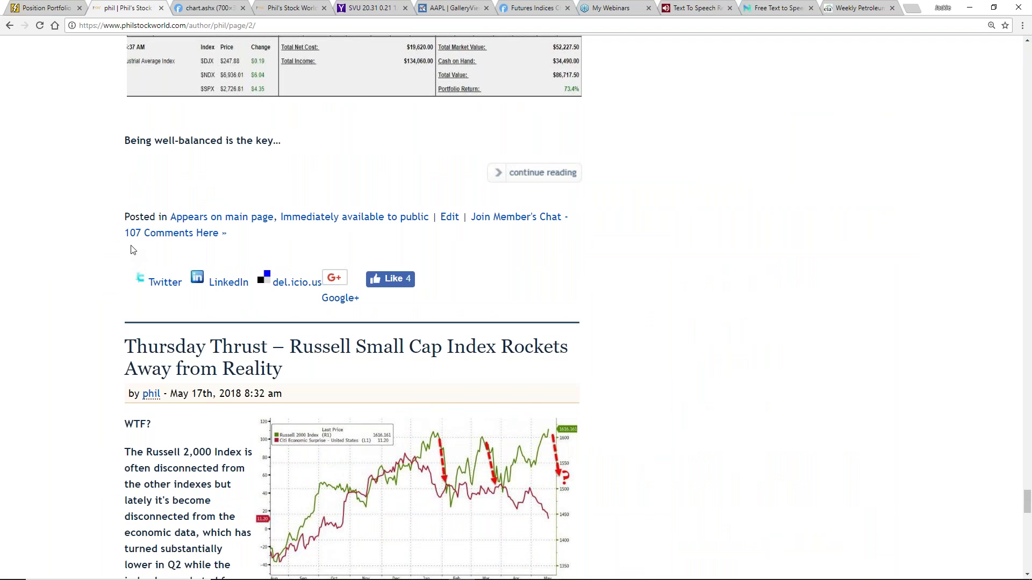
scroll(133, 250, up, 20)
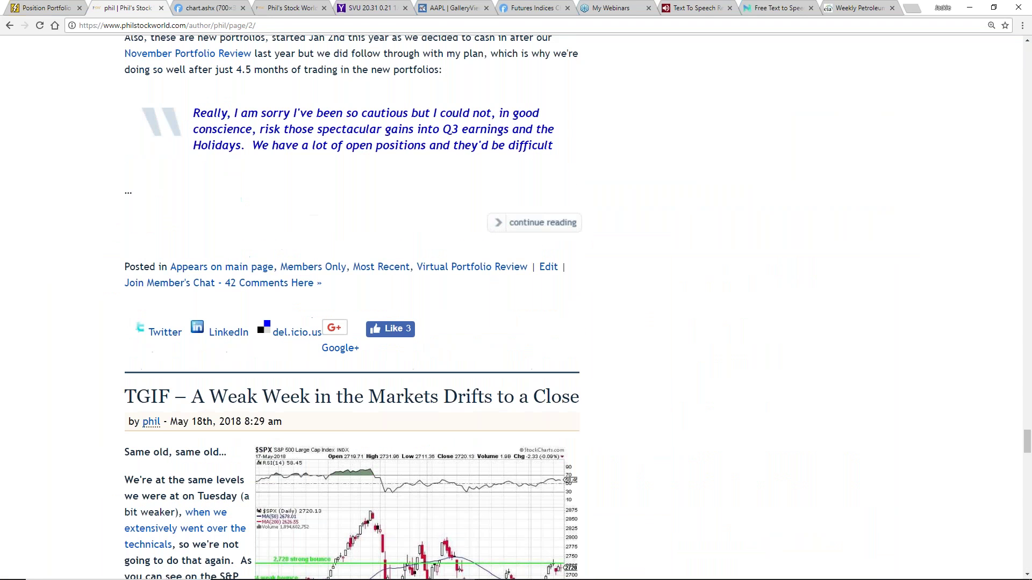
scroll(129, 247, up, 20)
scroll(128, 247, up, 15)
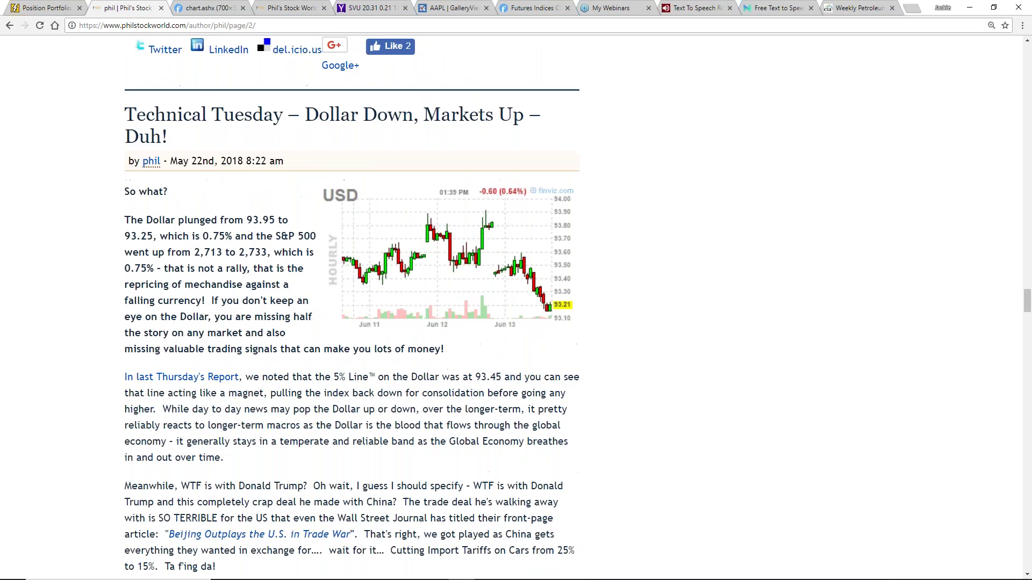
scroll(352, 301, up, 10)
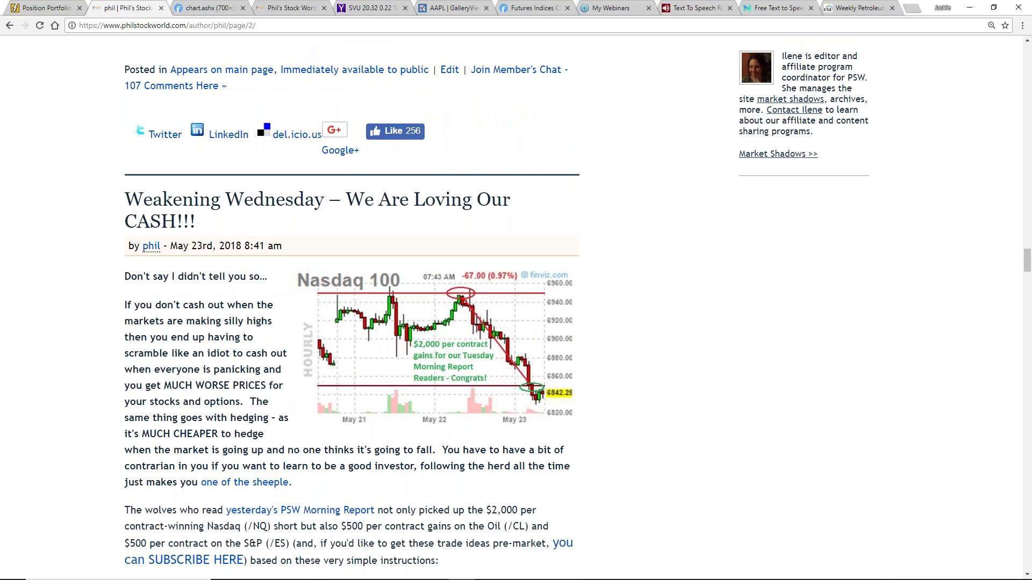
scroll(352, 301, down, 10)
scroll(351, 301, up, 18)
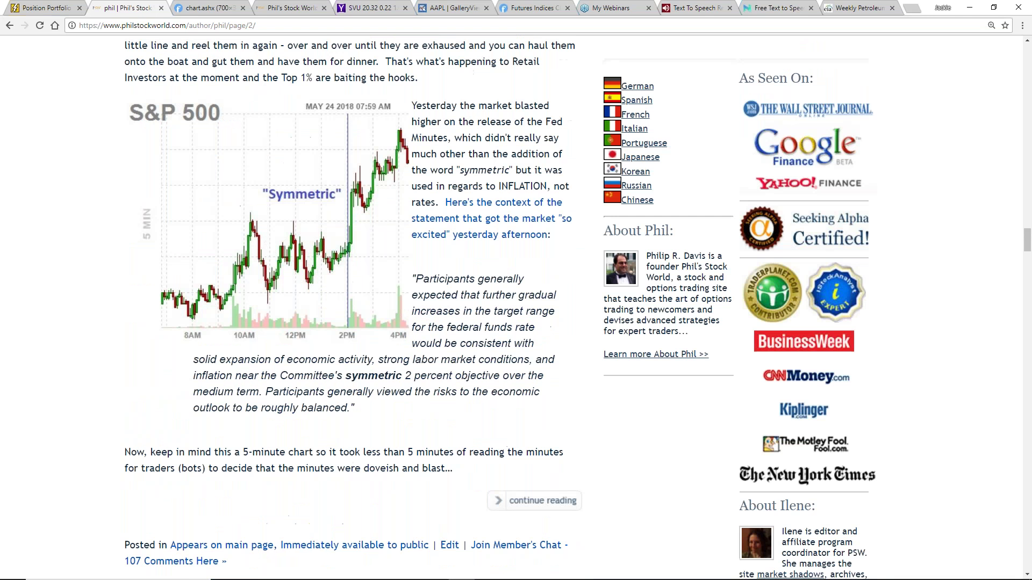
scroll(352, 301, down, 9)
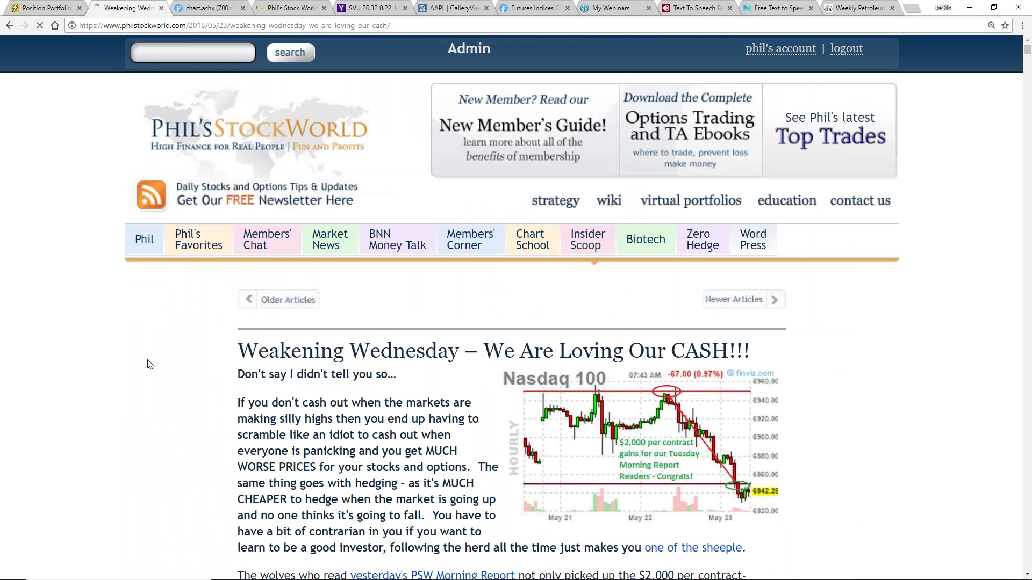
Search the Weakening Wednesday page for "lb" and advance through the matches to the "LB earnings tonight" comment
scroll(150, 364, down, 1)
scroll(149, 364, down, 3)
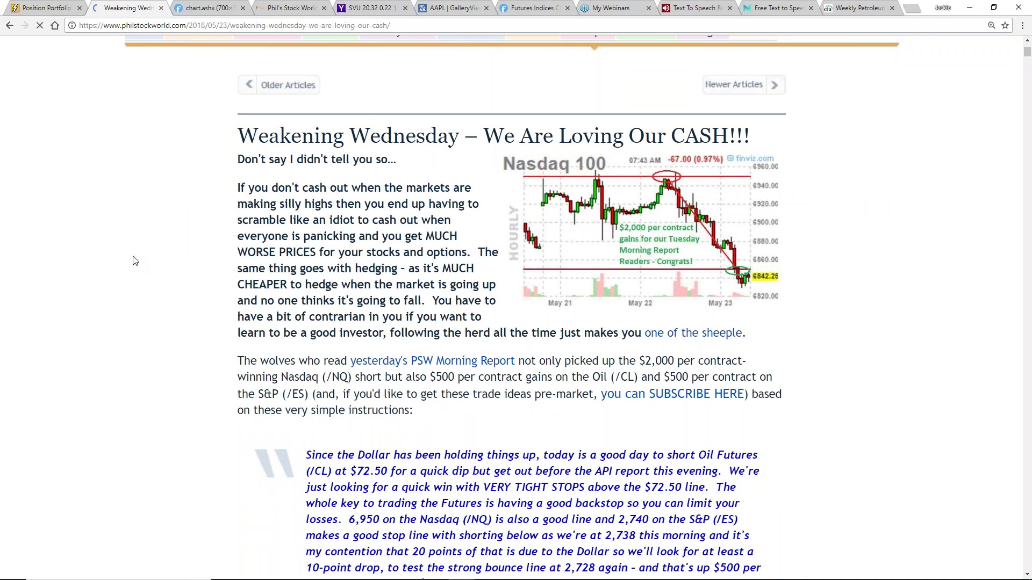
key(ctrl+f)
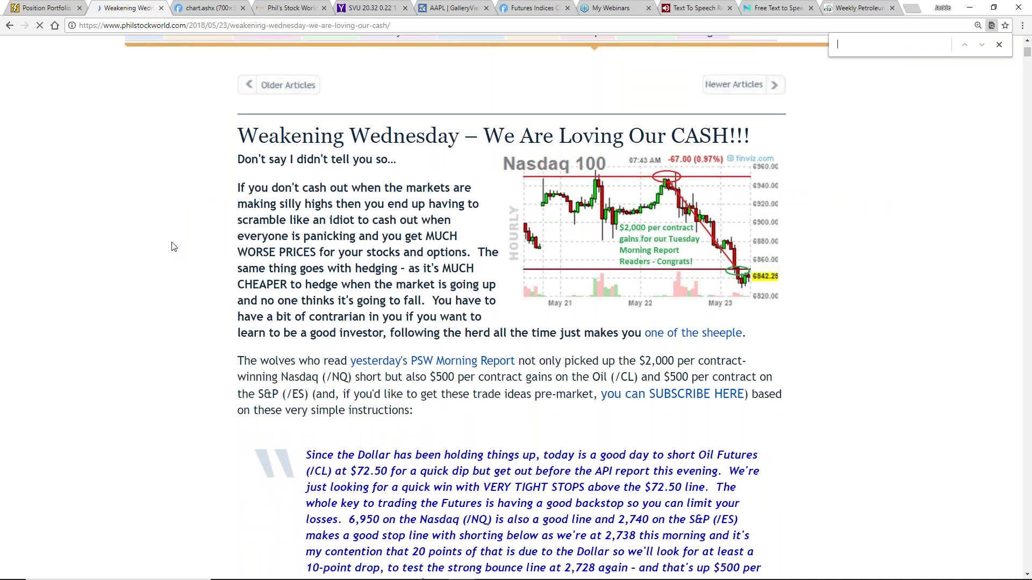
text(lb)
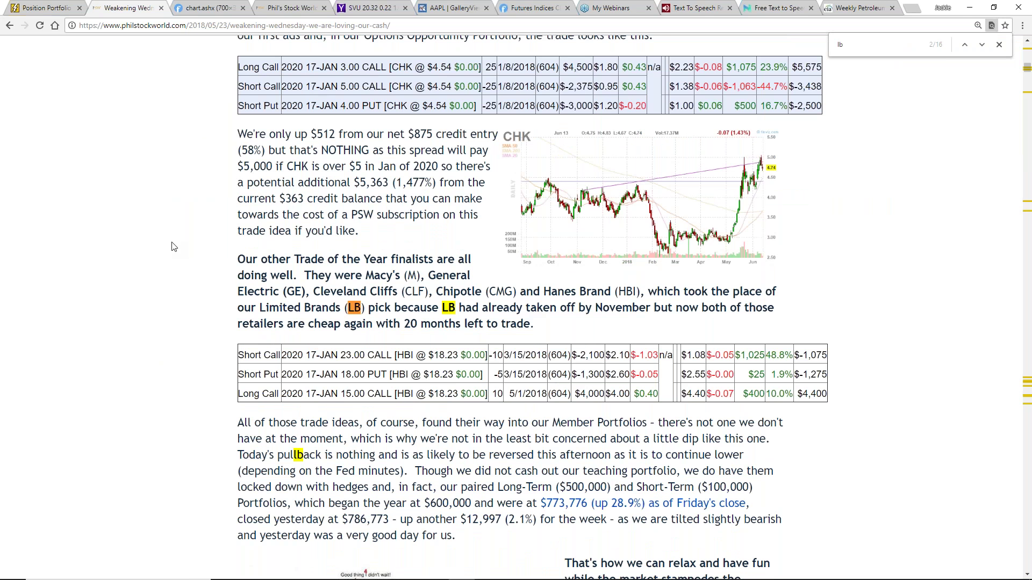
key(Return)
key(Return)
key(Return)
key(Return)
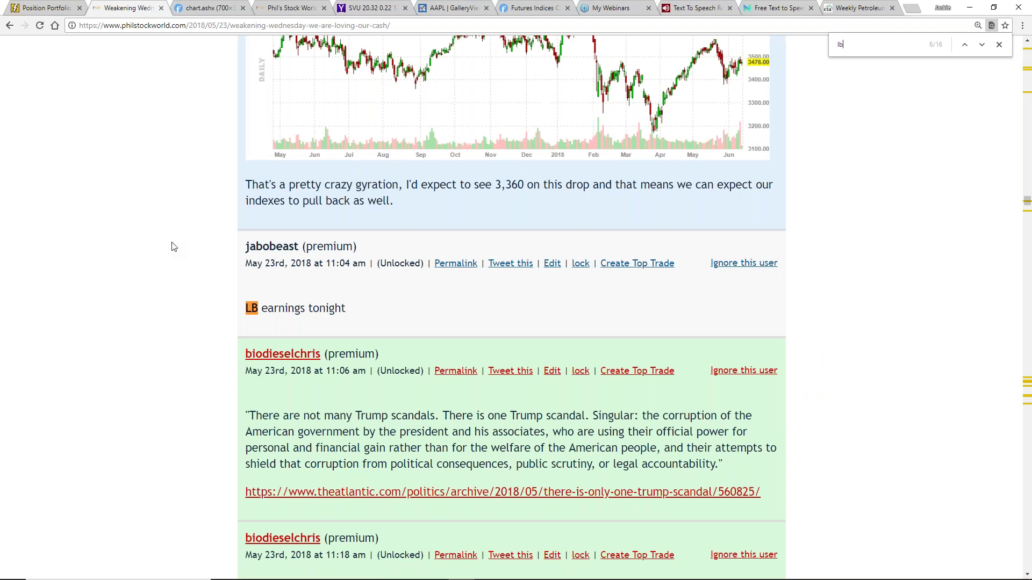
Continue through the "lb" matches, reading the L Brands outlook comment, up to the site author's 5:48 pm reply
key(Return)
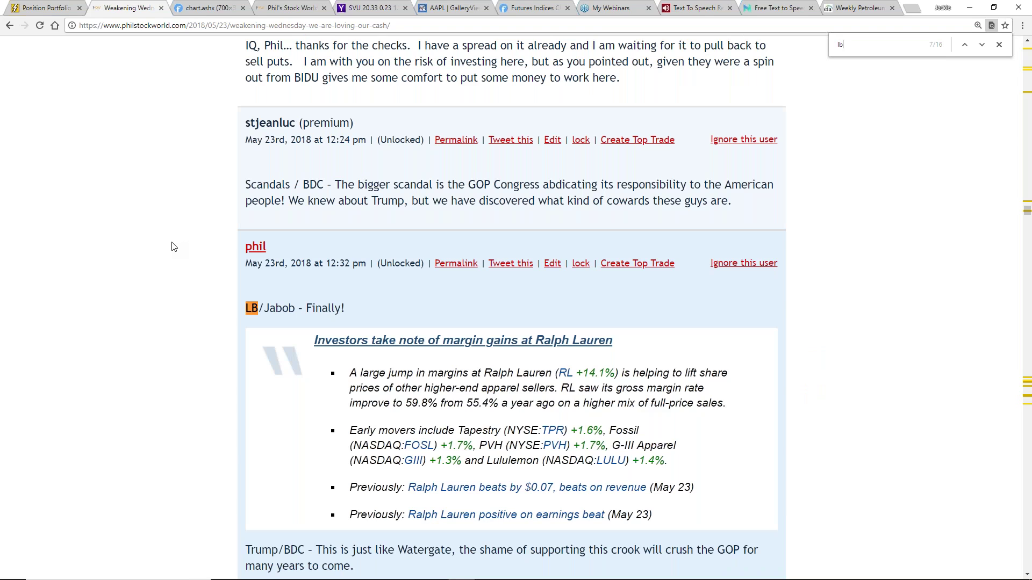
key(Return)
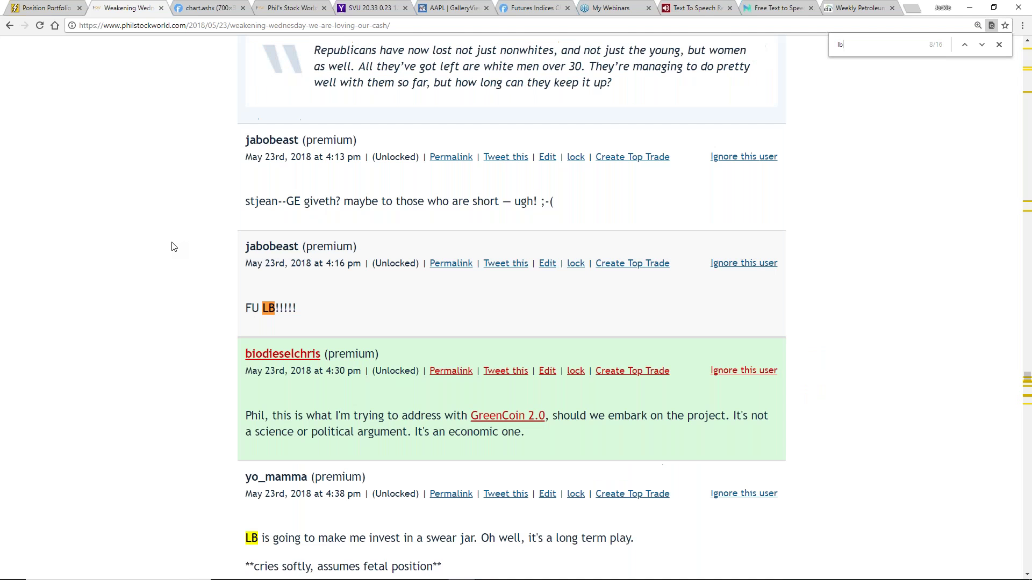
key(Return)
key(Return)
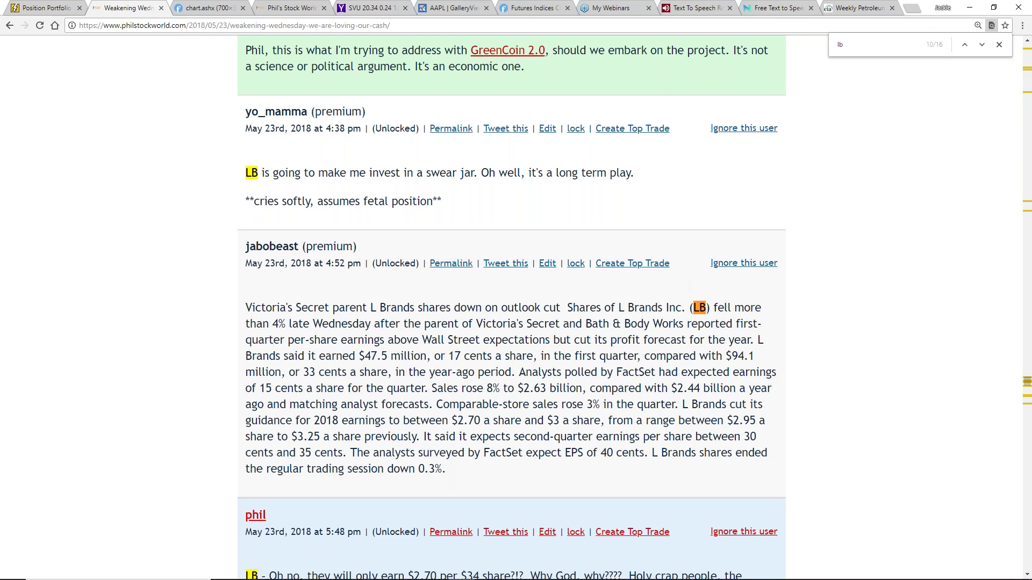
click(981, 46)
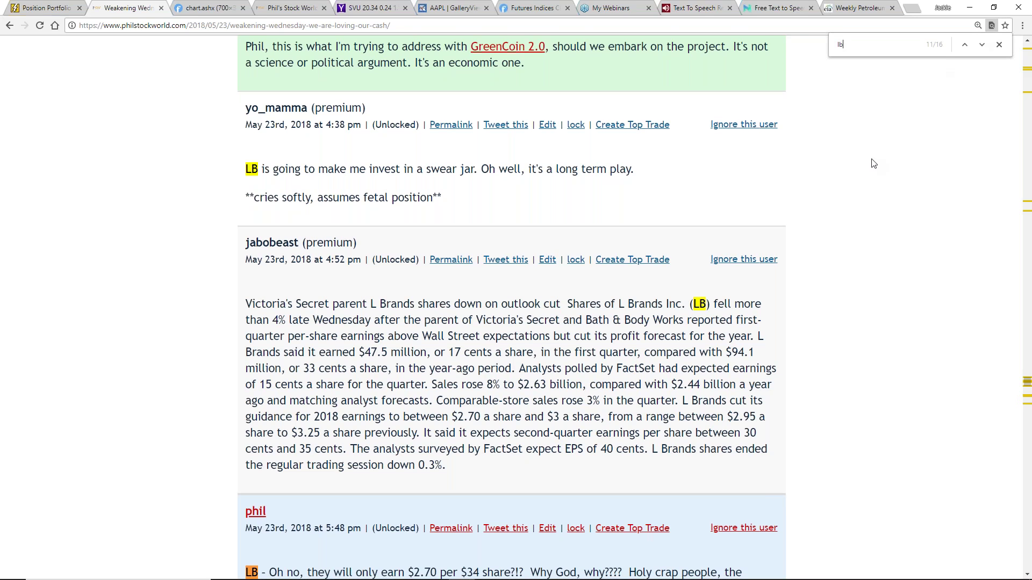
Read the 5:48 pm reply, including its LB and GE charts and the table of the Long-Term Portfolio's LB position
scroll(788, 179, down, 6)
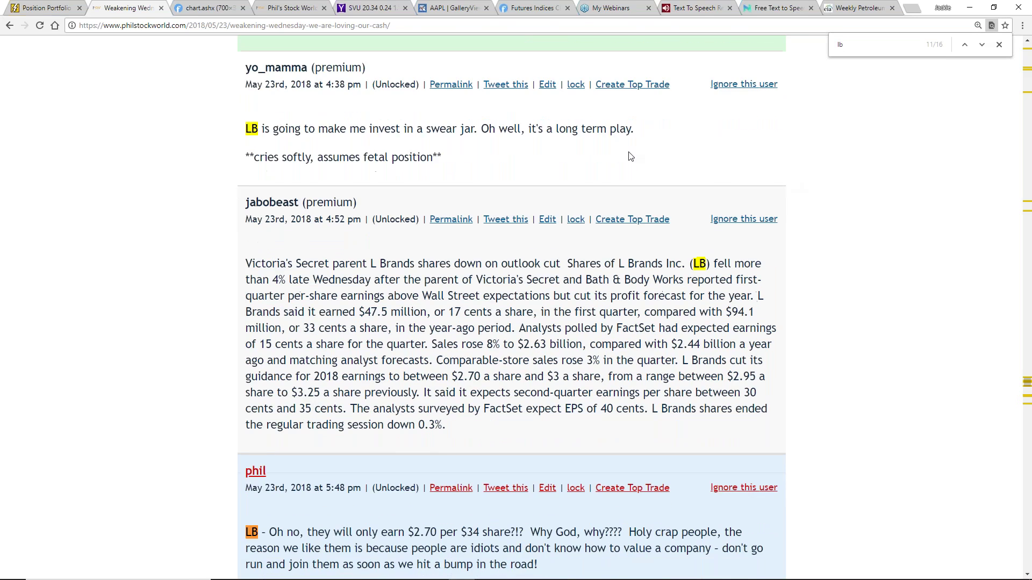
scroll(298, 230, up, 1)
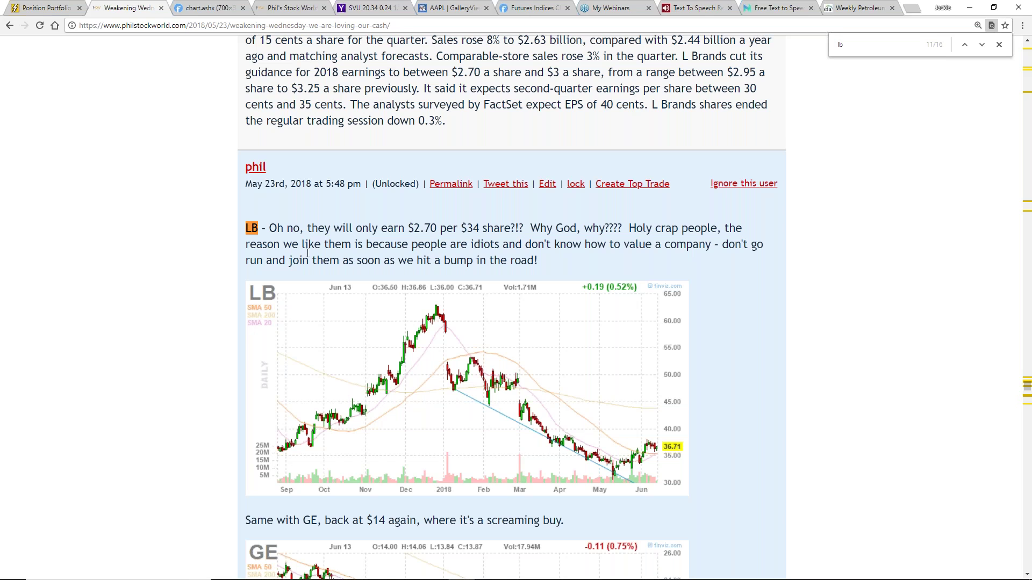
scroll(295, 260, down, 1)
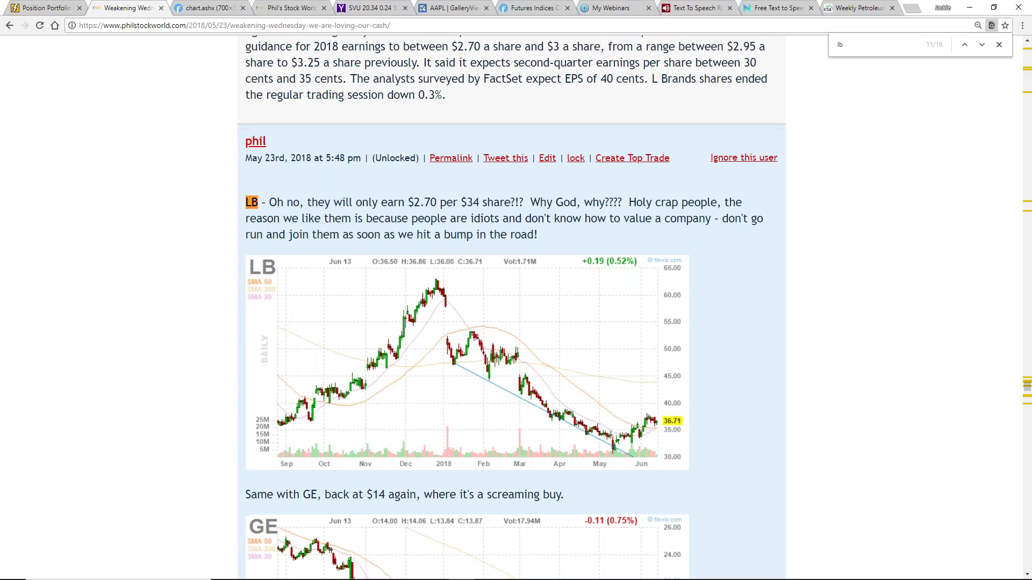
scroll(483, 225, down, 1)
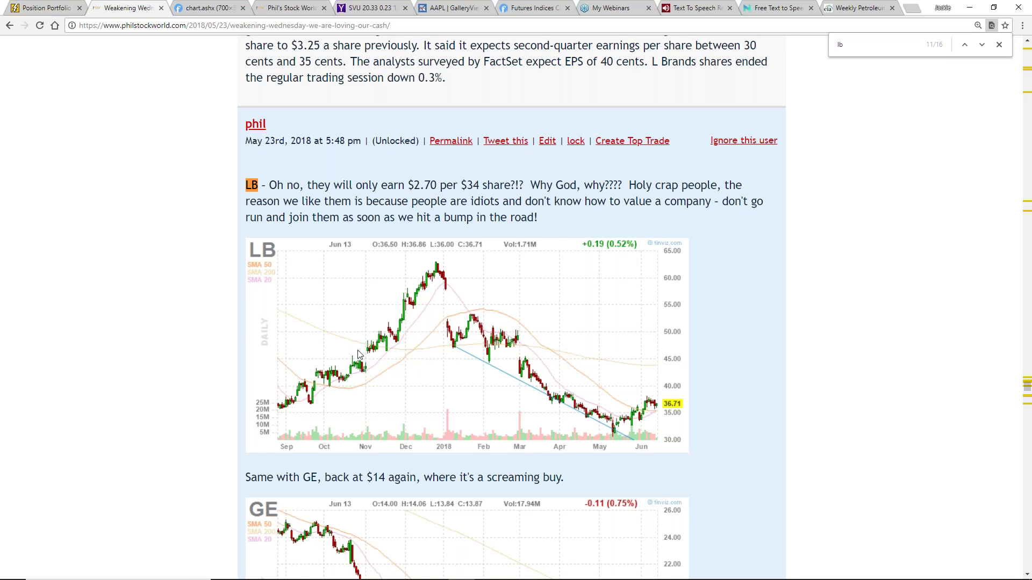
scroll(192, 258, down, 6)
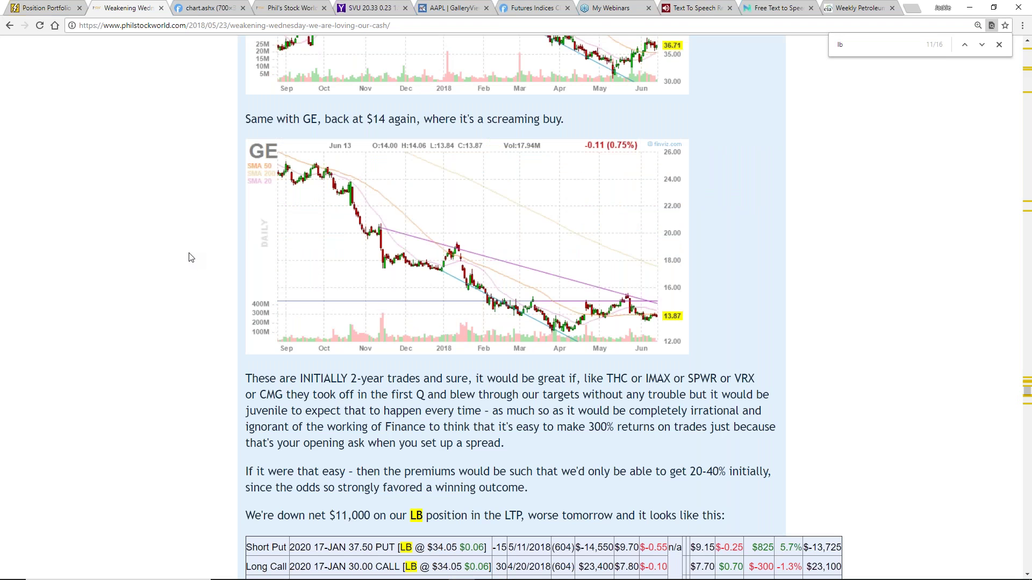
scroll(189, 258, down, 3)
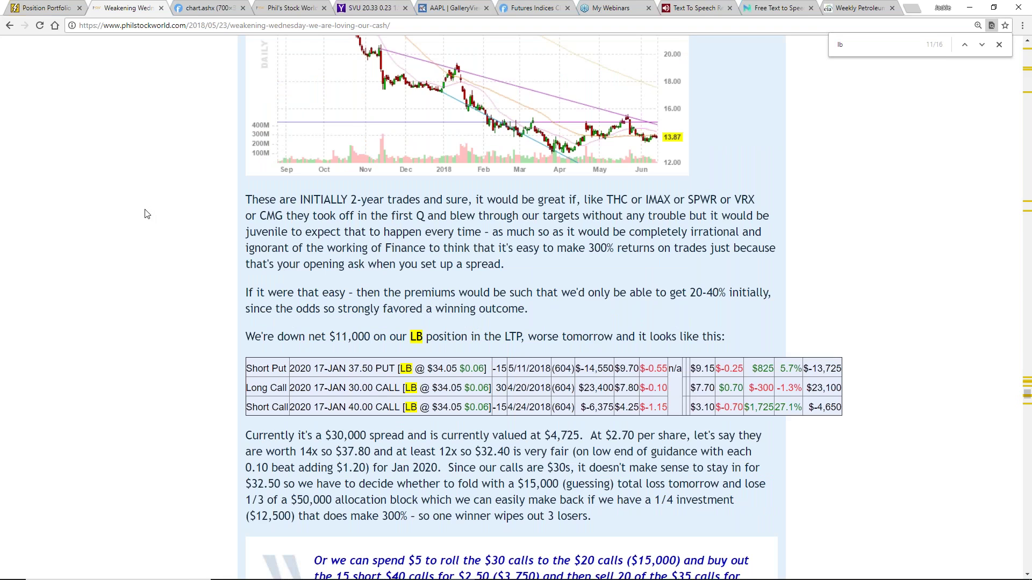
Reread the 5:48 pm reply's LB and GE charts and its paragraphs on initially 2-year trades and return expectations
scroll(147, 214, up, 5)
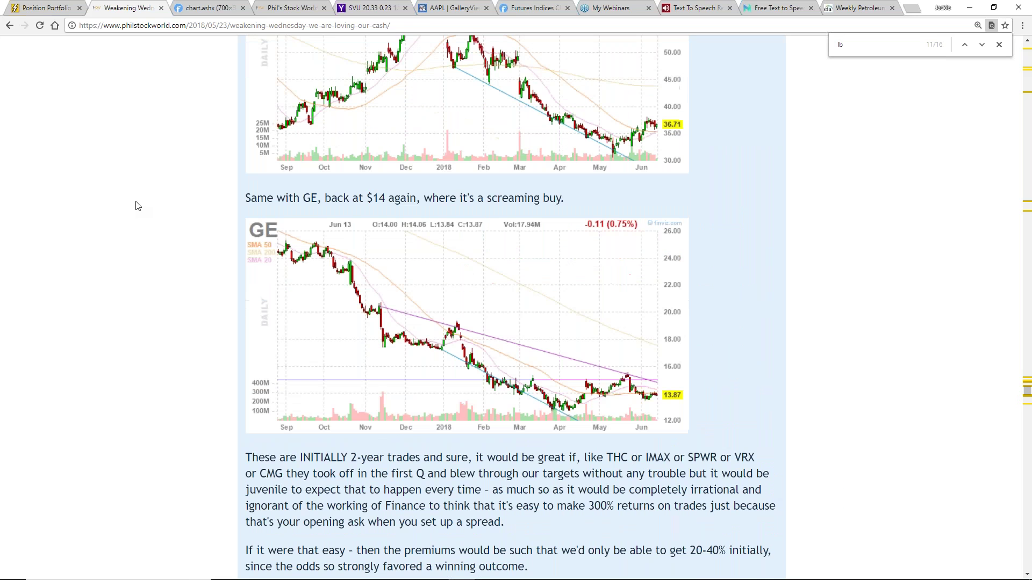
scroll(138, 206, up, 5)
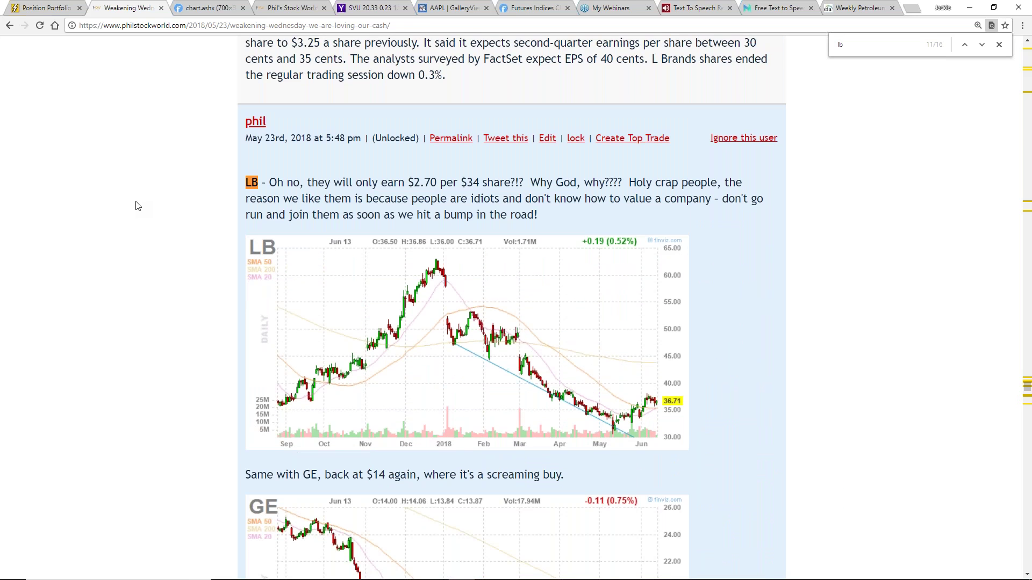
scroll(138, 206, down, 1)
scroll(138, 206, down, 1)
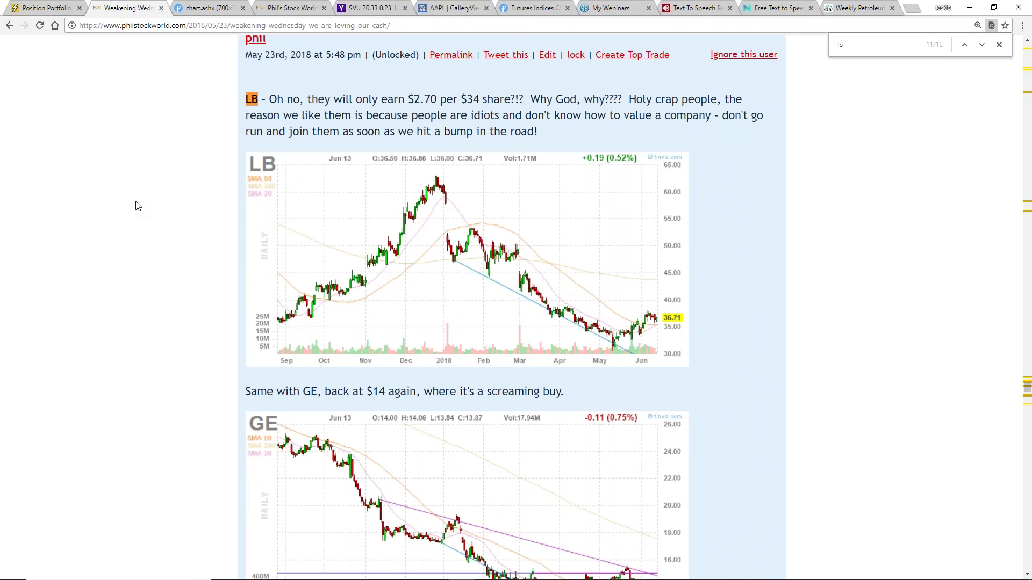
scroll(138, 206, down, 2)
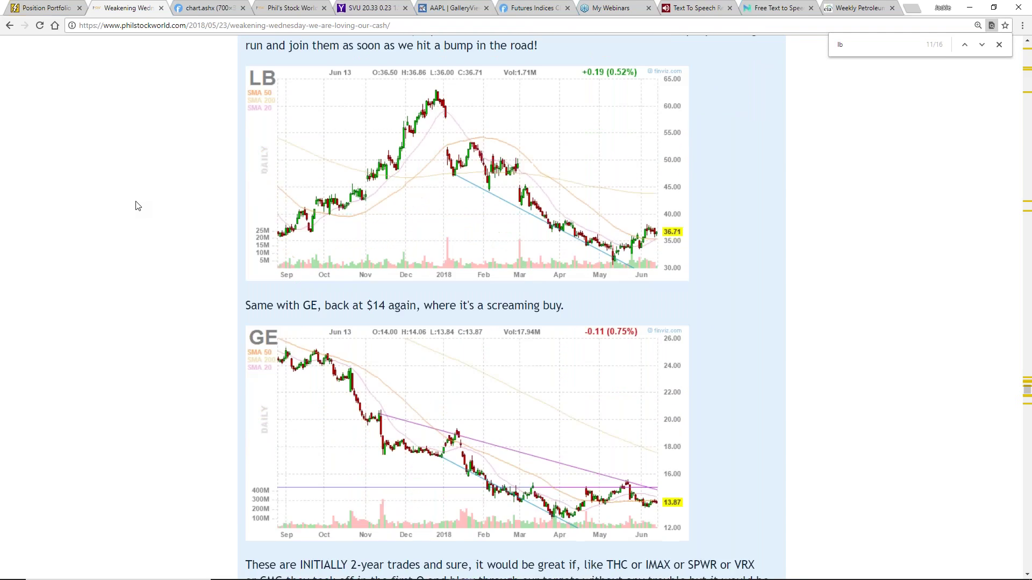
scroll(138, 206, down, 5)
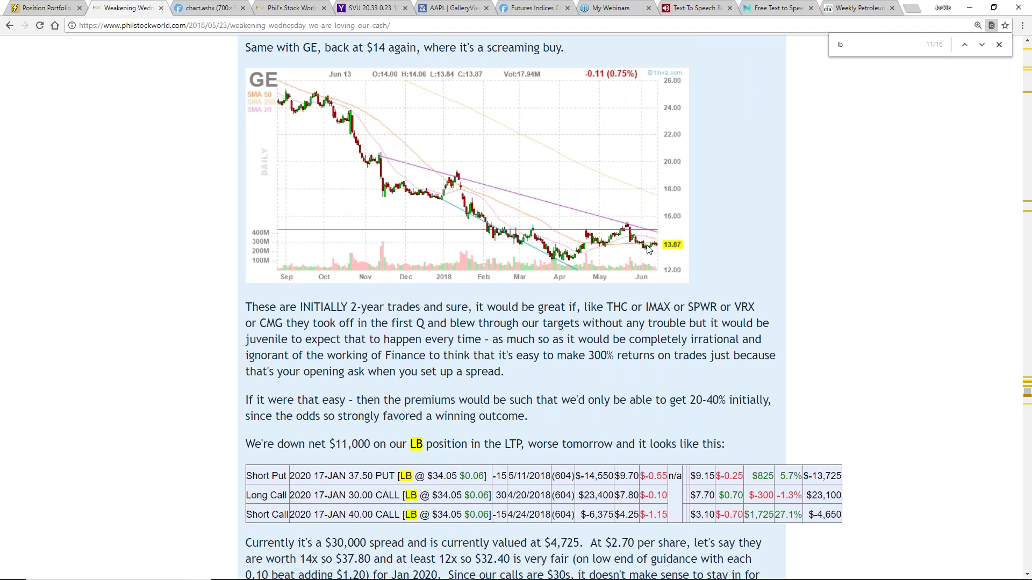
scroll(430, 177, up, 1)
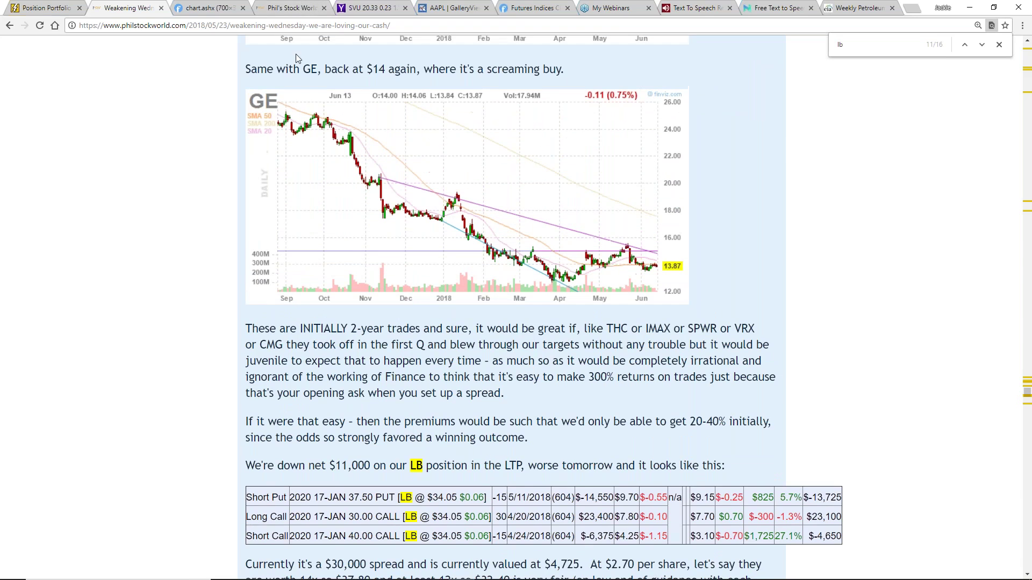
scroll(179, 245, down, 2)
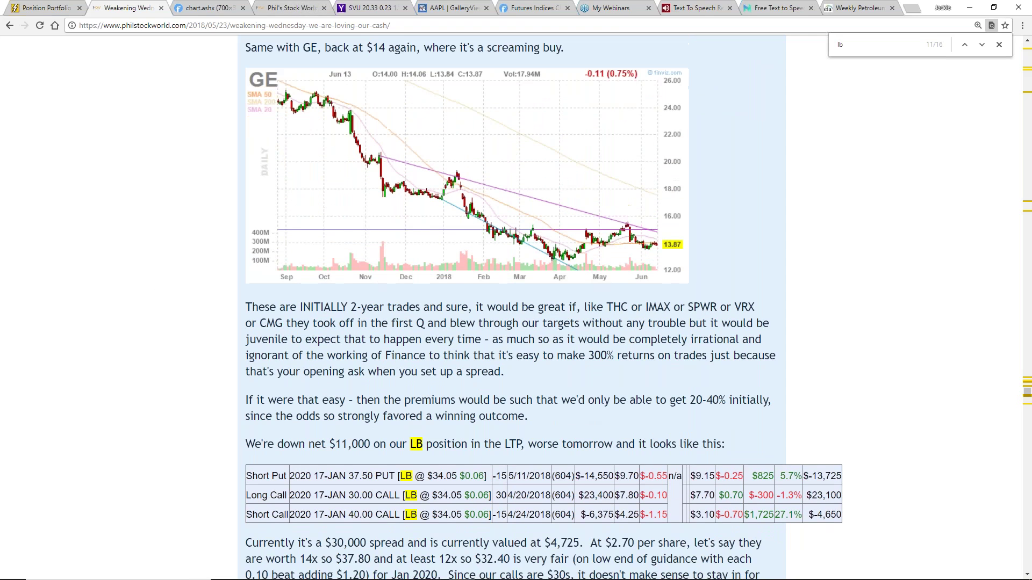
scroll(179, 240, down, 1)
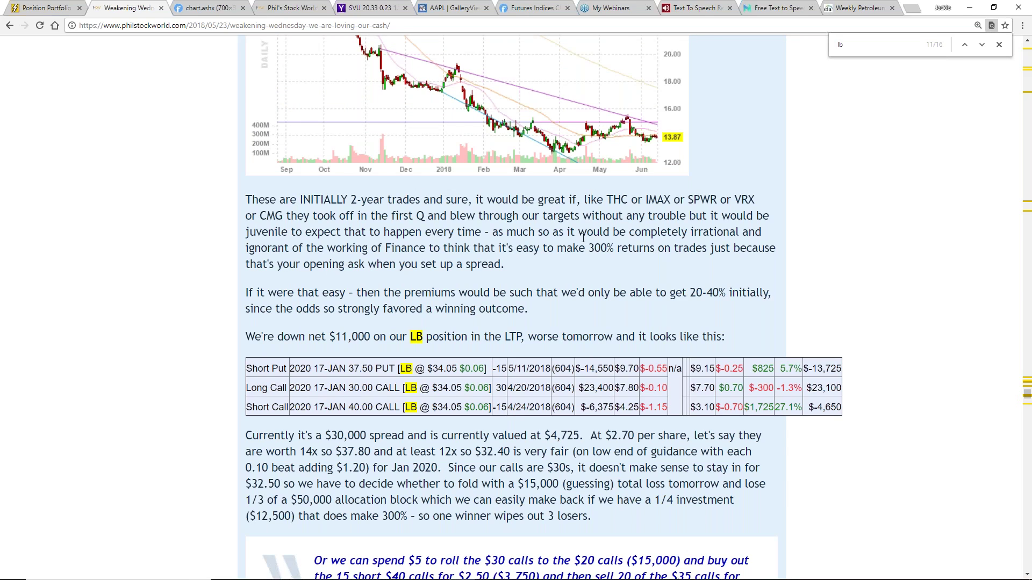
scroll(584, 237, down, 1)
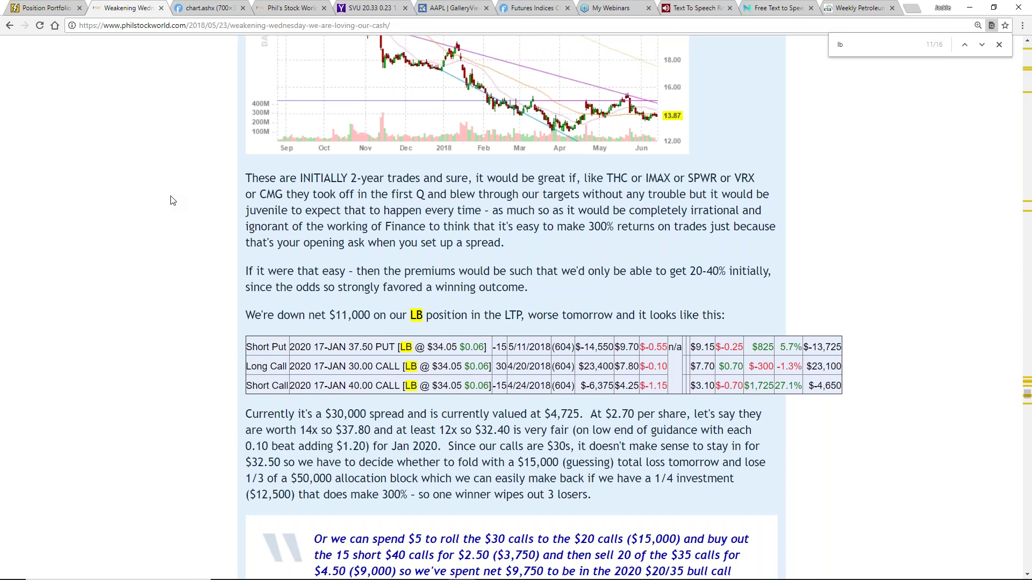
Compare the reply's GE and LB charts again and return to the LB position table with its valuation paragraph
scroll(172, 200, up, 1)
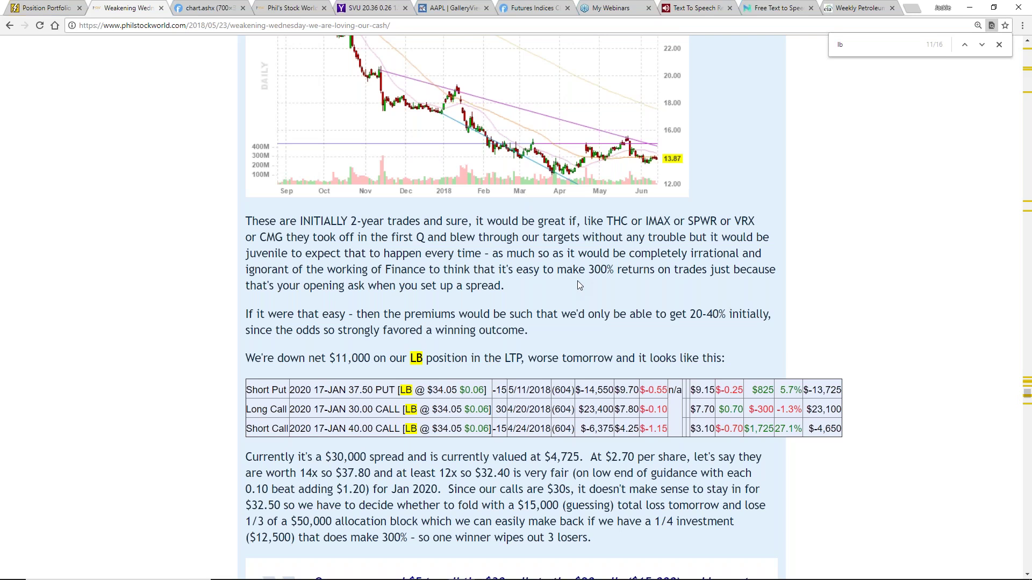
scroll(582, 277, up, 1)
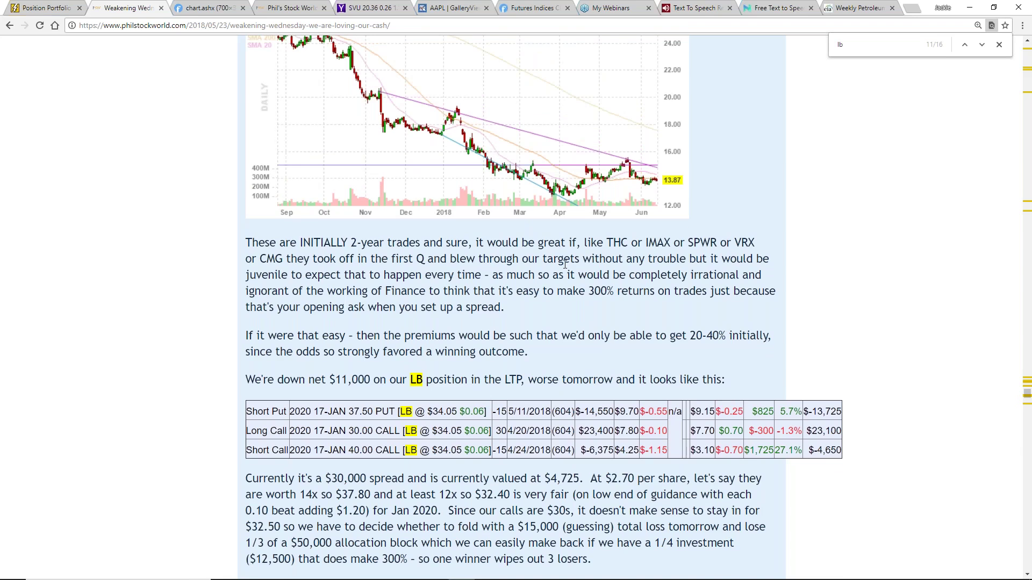
scroll(565, 263, up, 2)
scroll(461, 215, up, 1)
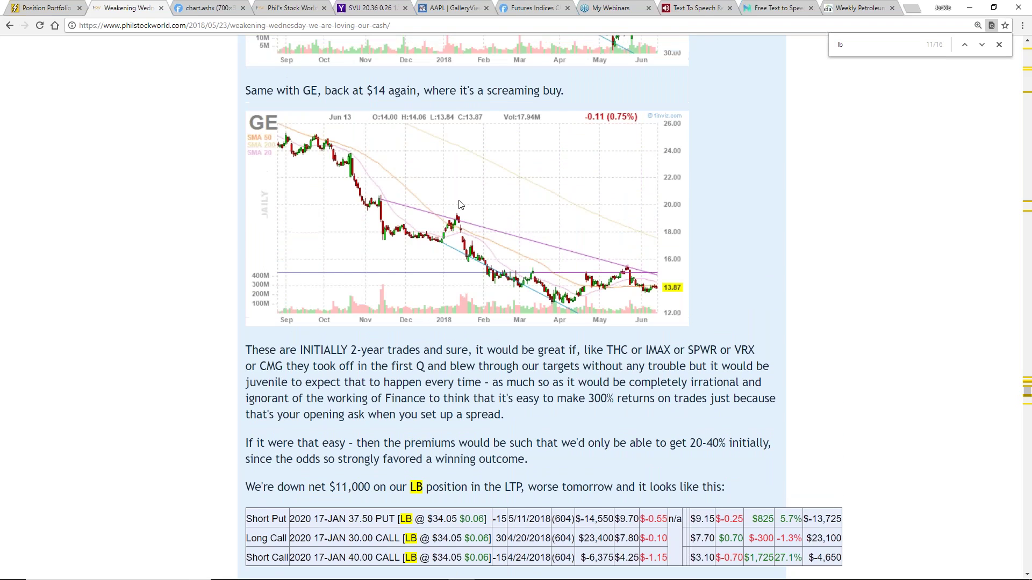
scroll(460, 205, up, 5)
scroll(454, 209, down, 1)
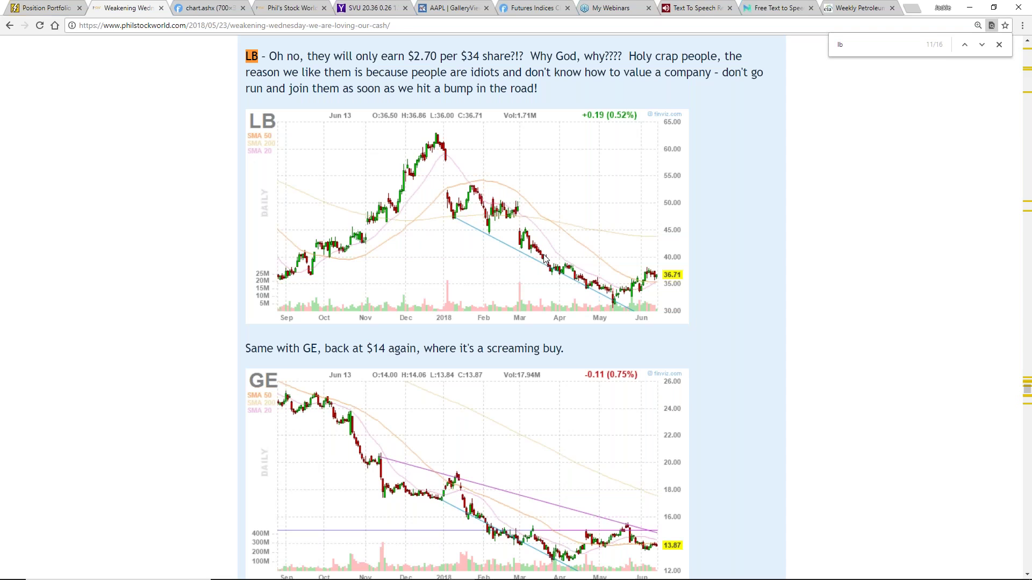
scroll(544, 259, down, 3)
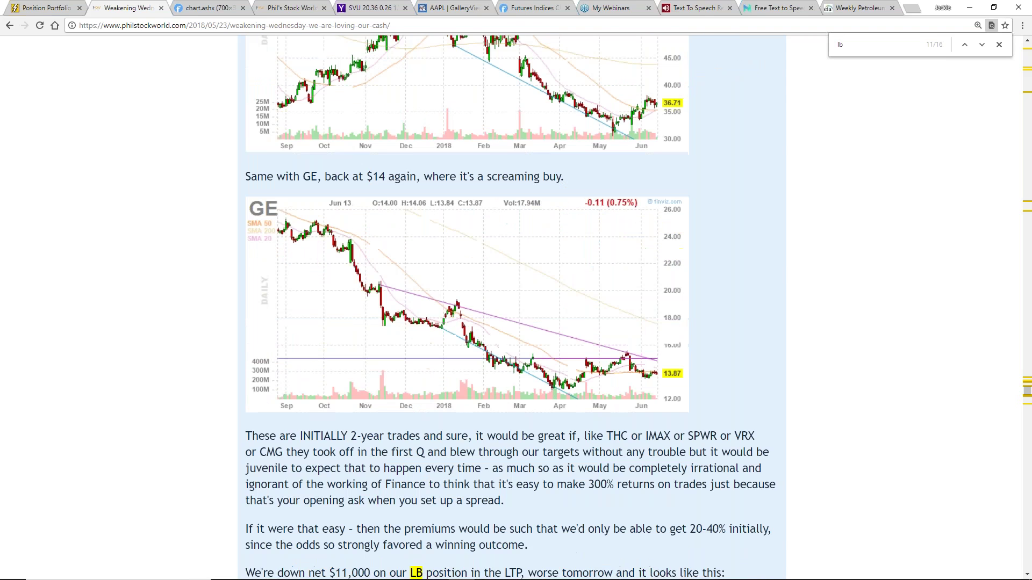
scroll(344, 92, up, 2)
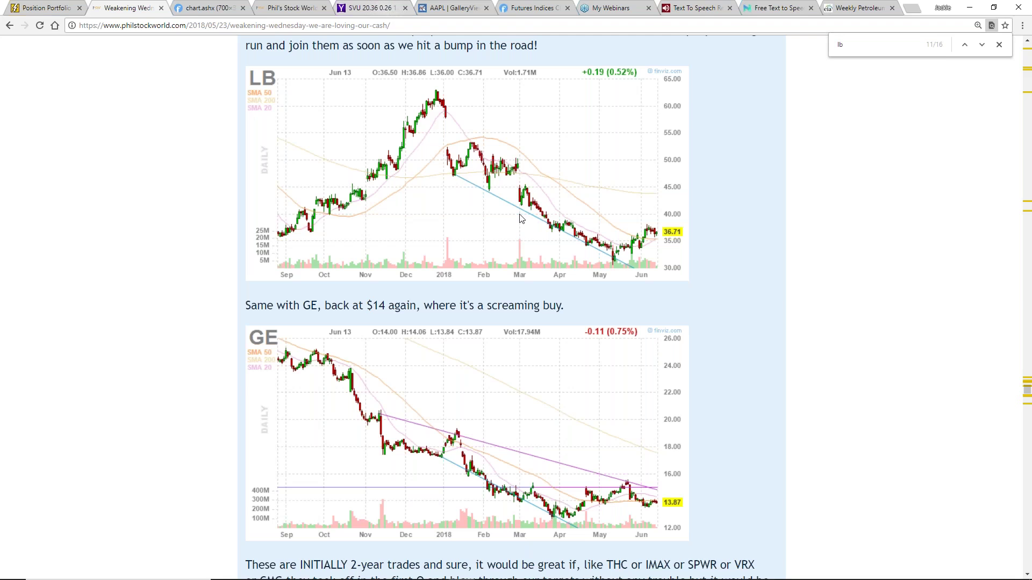
scroll(521, 214, down, 8)
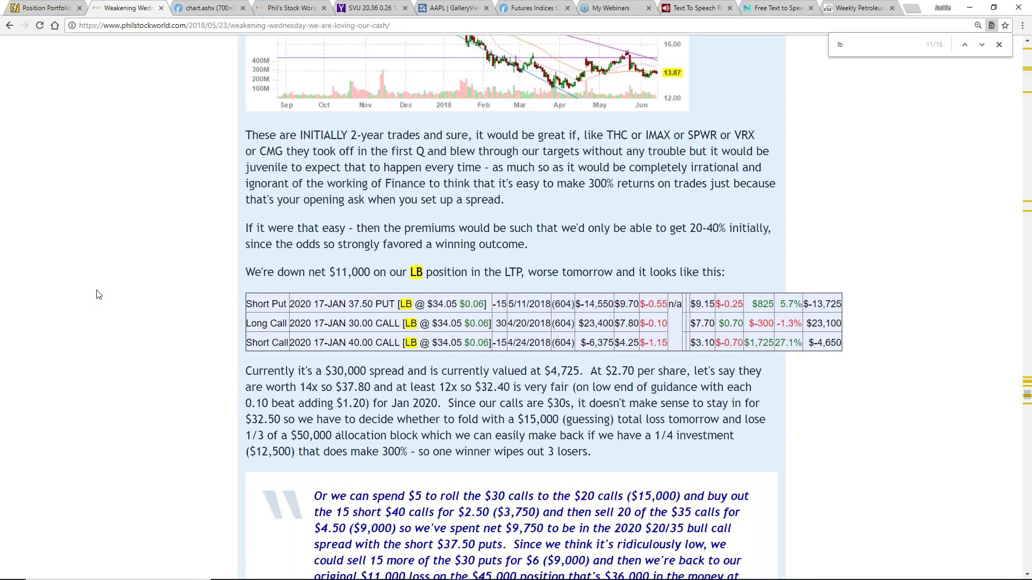
Find the article on Scaling In through the Trading Policies on the site's Strategy page and read its introduction
click(295, 8)
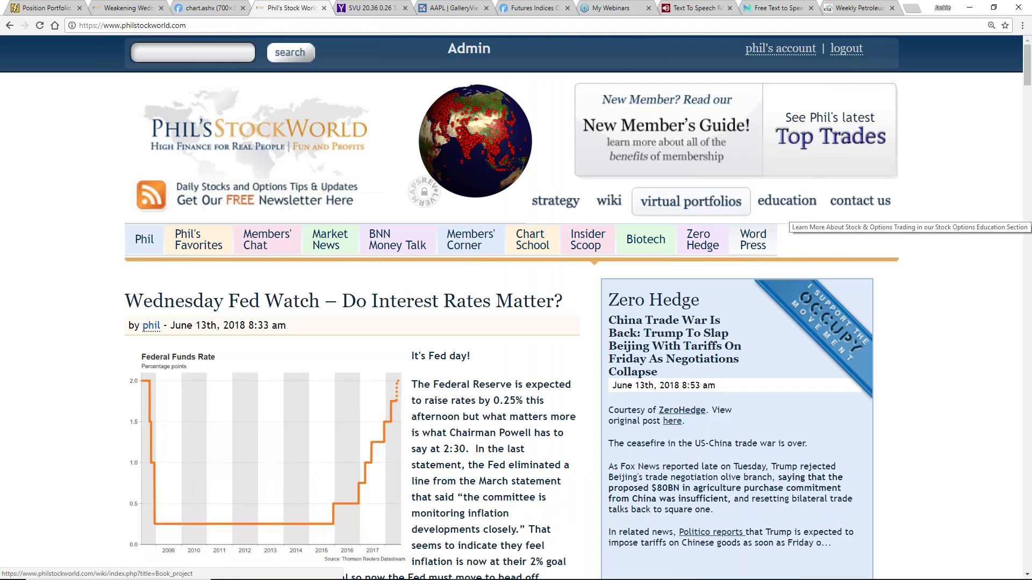
click(556, 202)
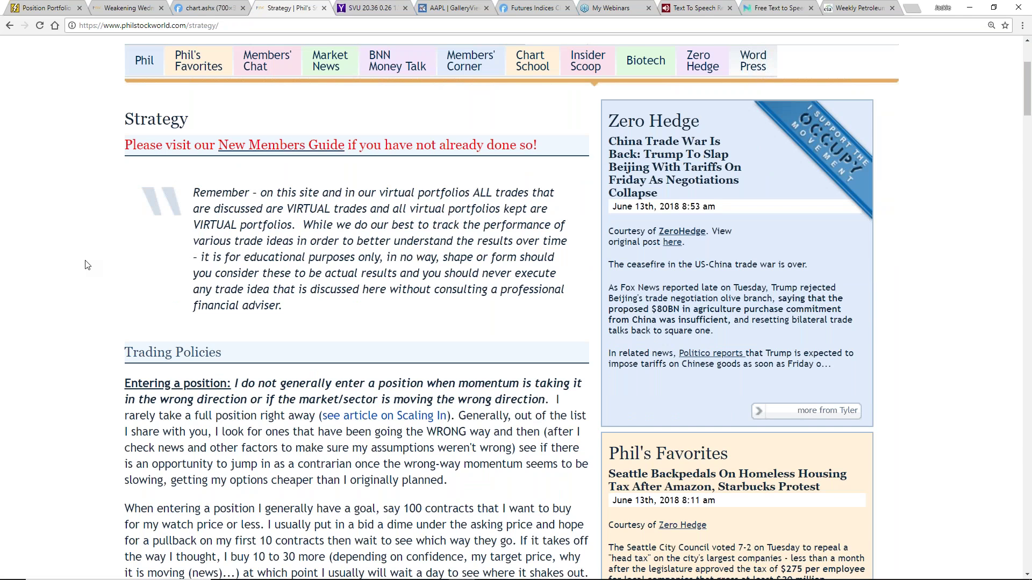
scroll(85, 264, down, 3)
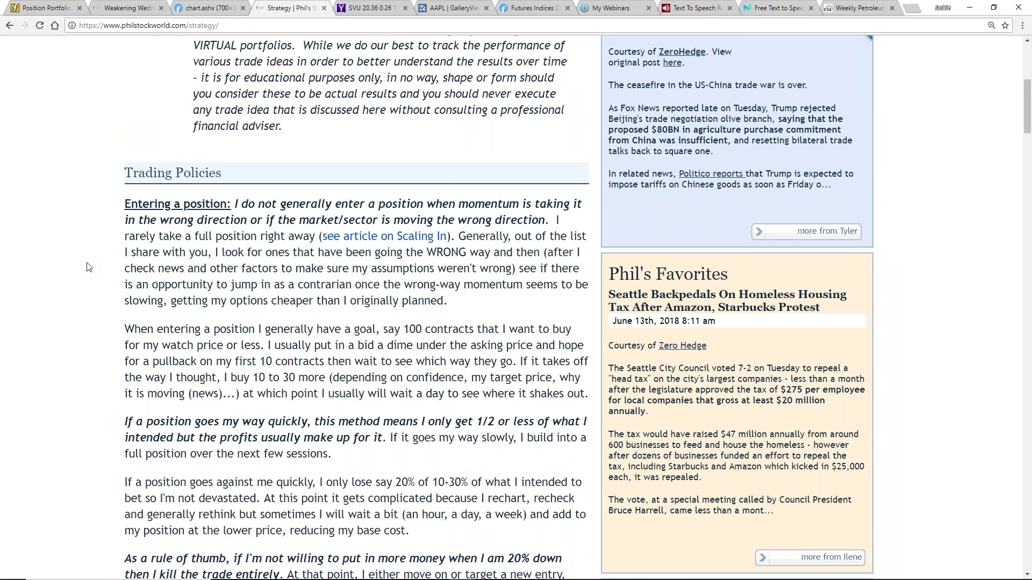
scroll(89, 267, down, 9)
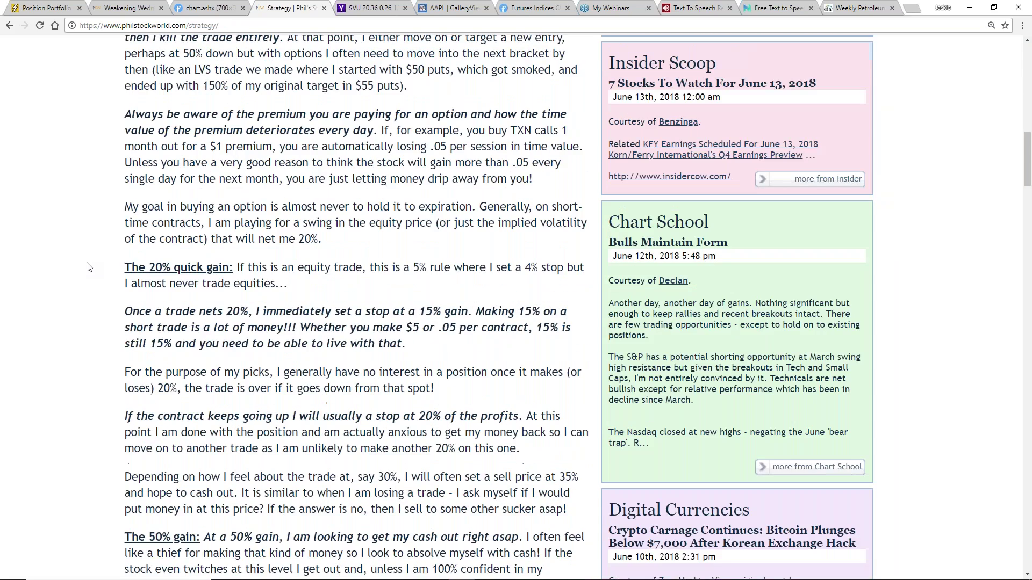
scroll(89, 267, up, 9)
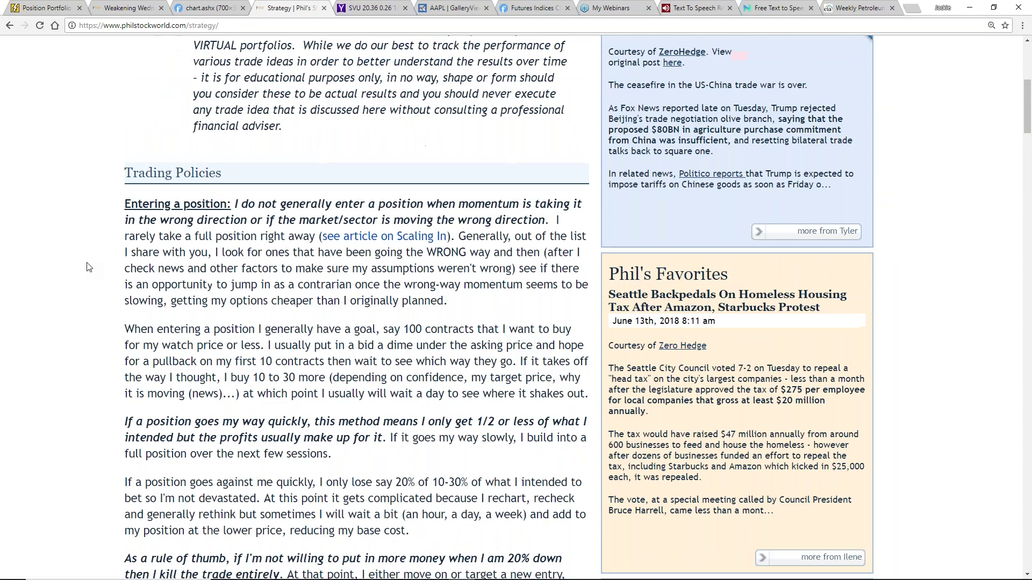
click(391, 242)
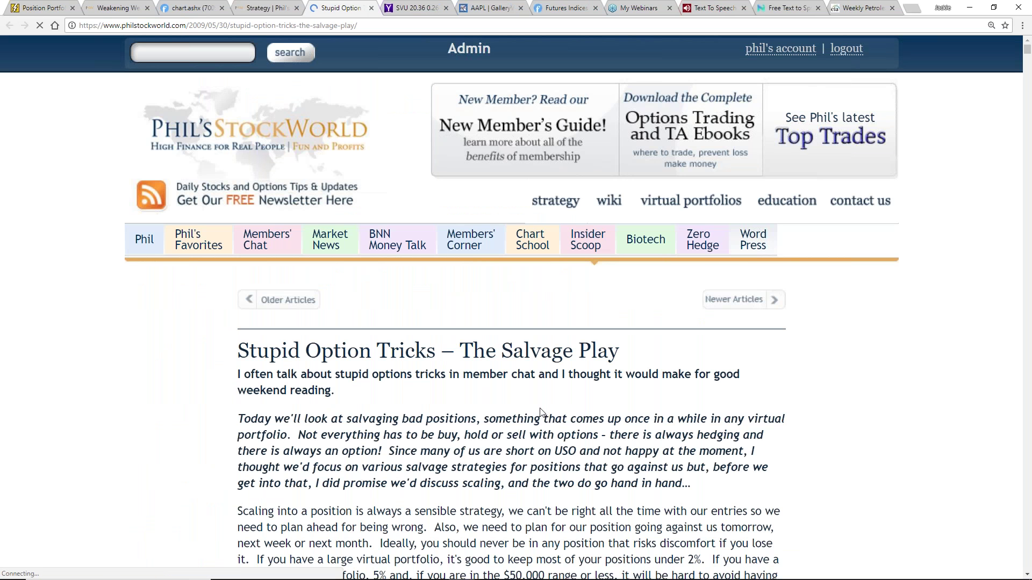
scroll(541, 412, down, 3)
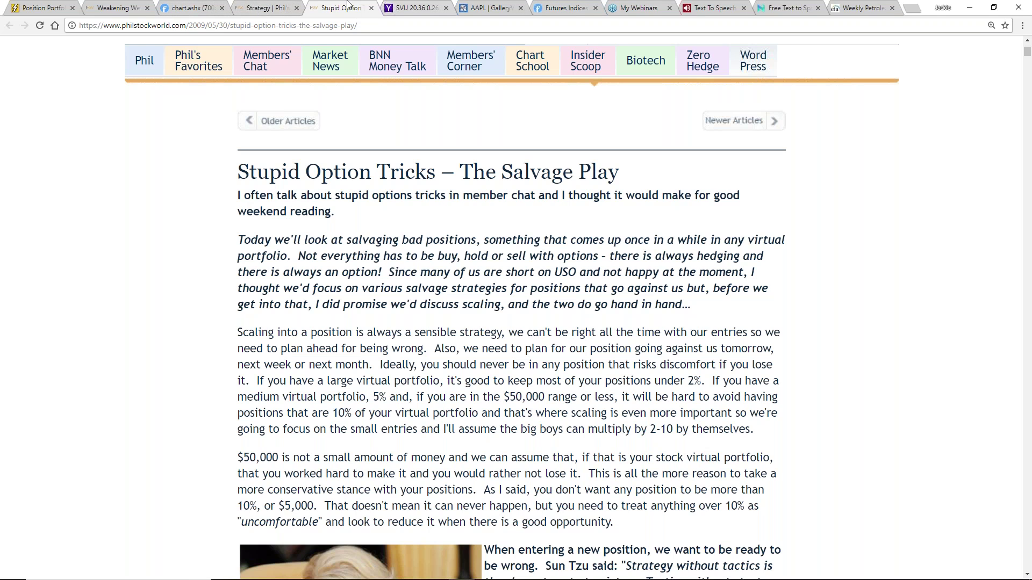
Return to the Weakening Wednesday page, highlight "$11,000" in the LB position sentence and read on to the quoted roll plan
click(121, 8)
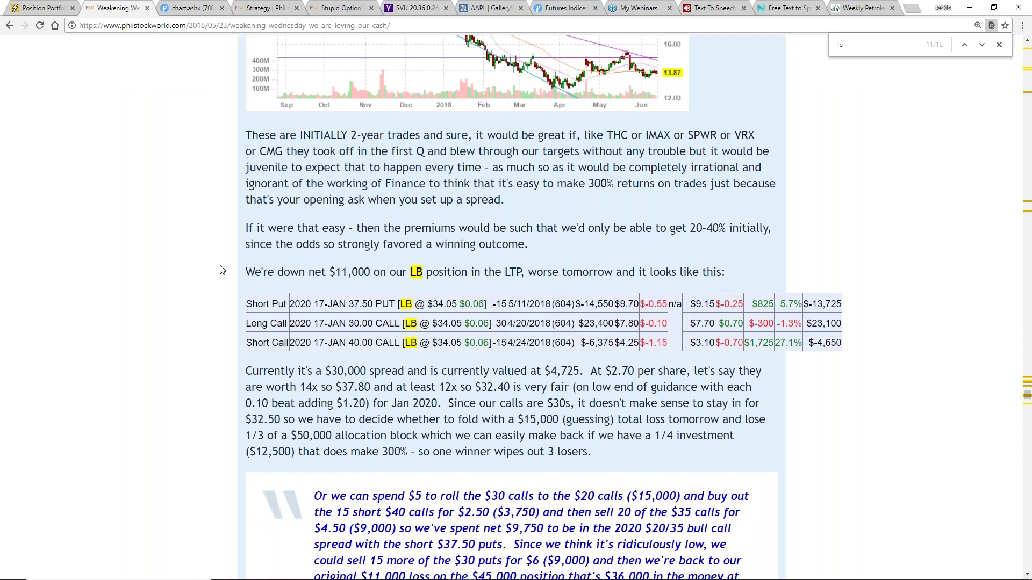
scroll(220, 270, down, 1)
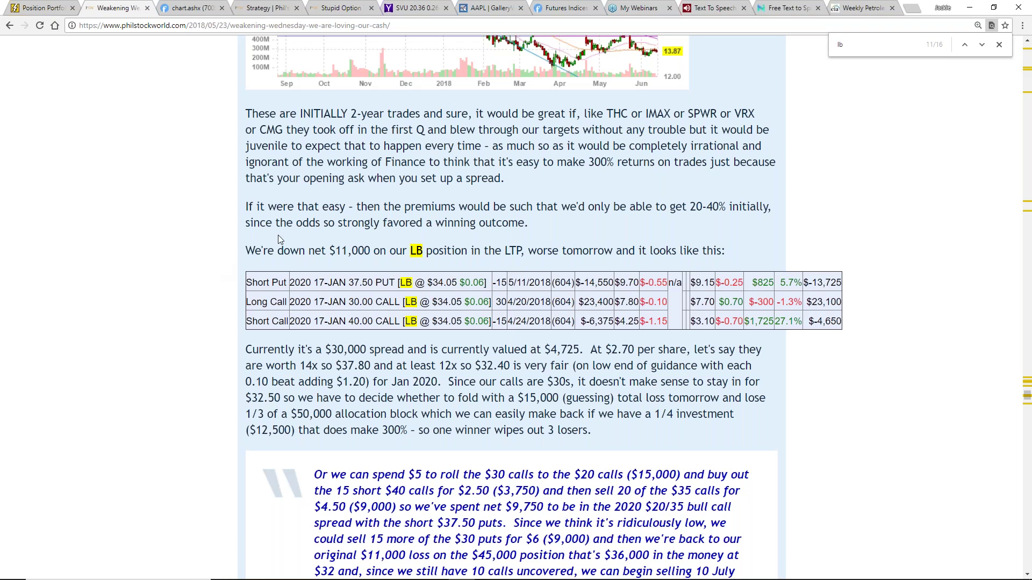
drag(328, 251, 377, 250)
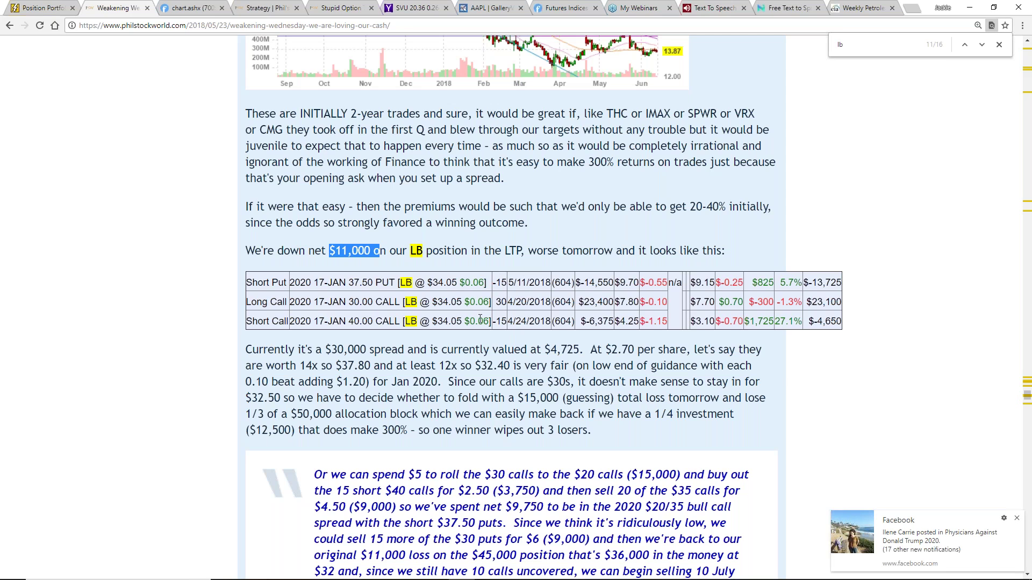
scroll(479, 321, down, 3)
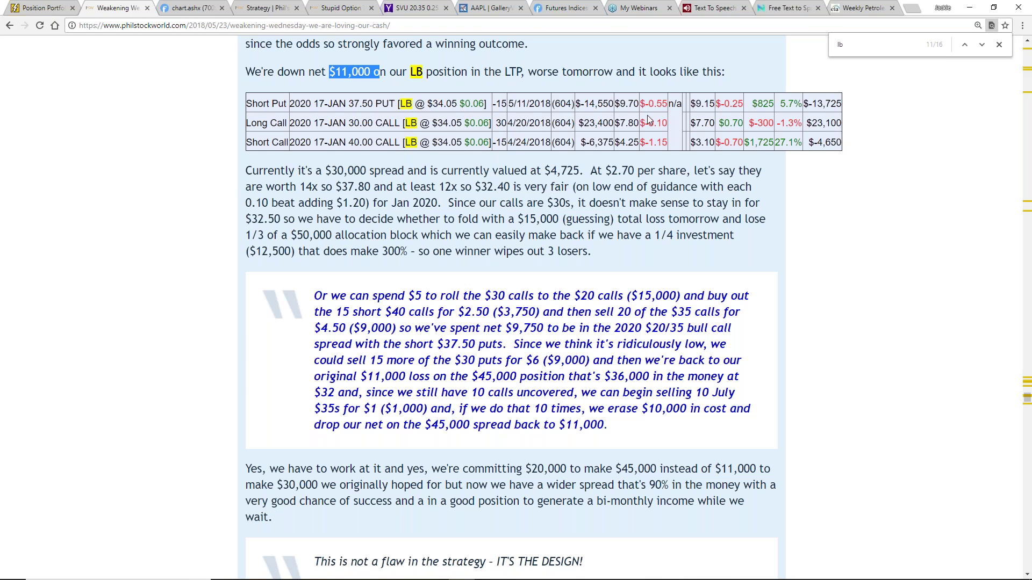
Check the L Brands earnings guidance above the reply against the LB position table and the quoted plan for rolling the $30 calls
scroll(483, 251, up, 3)
scroll(416, 161, up, 12)
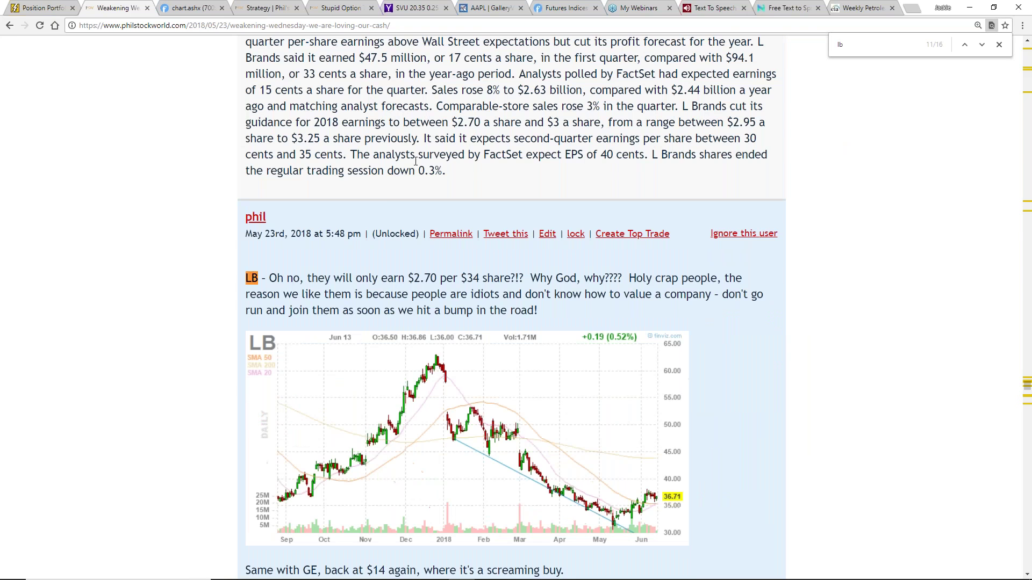
scroll(380, 199, down, 15)
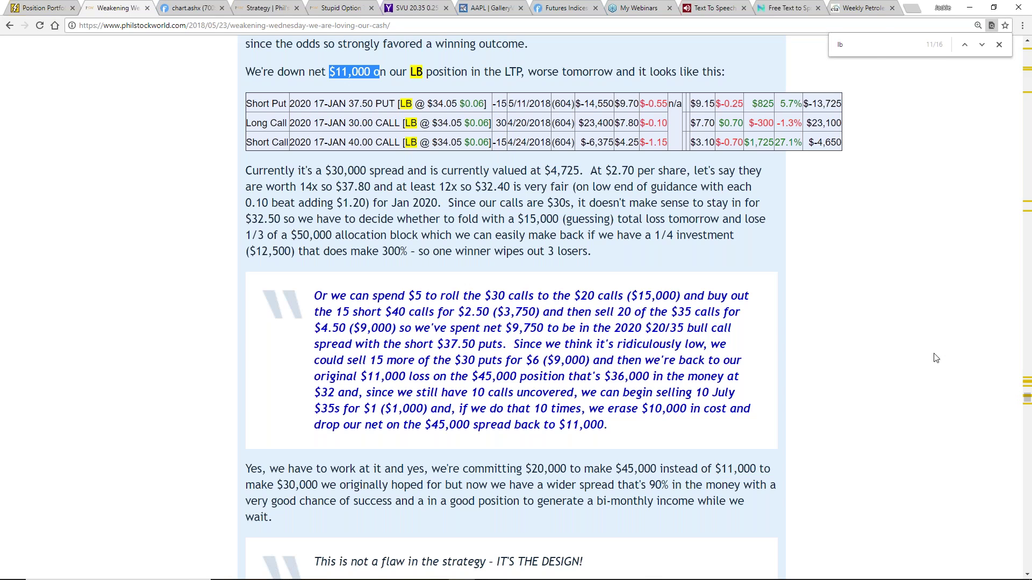
scroll(1026, 399, down, 2)
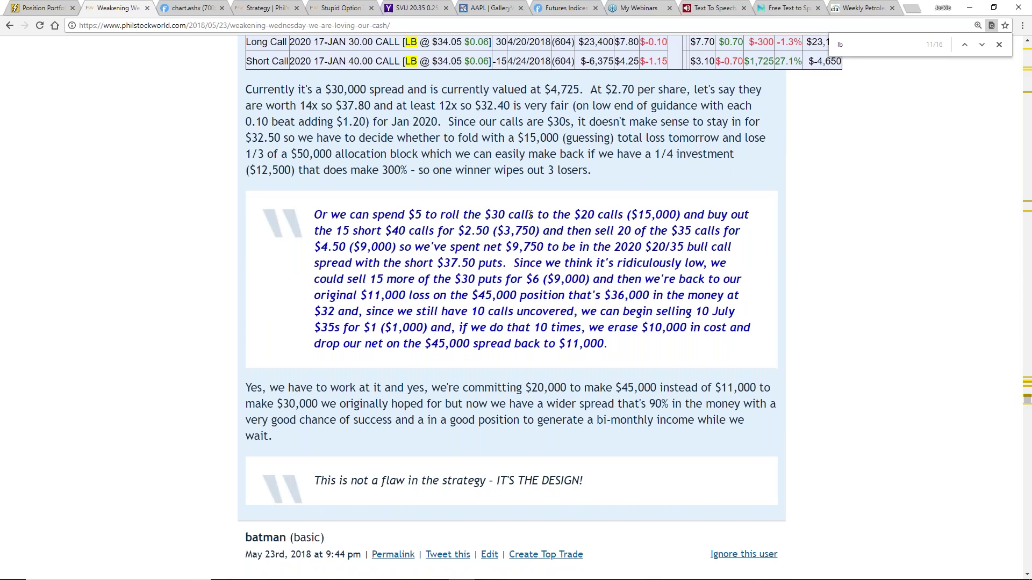
scroll(530, 215, up, 3)
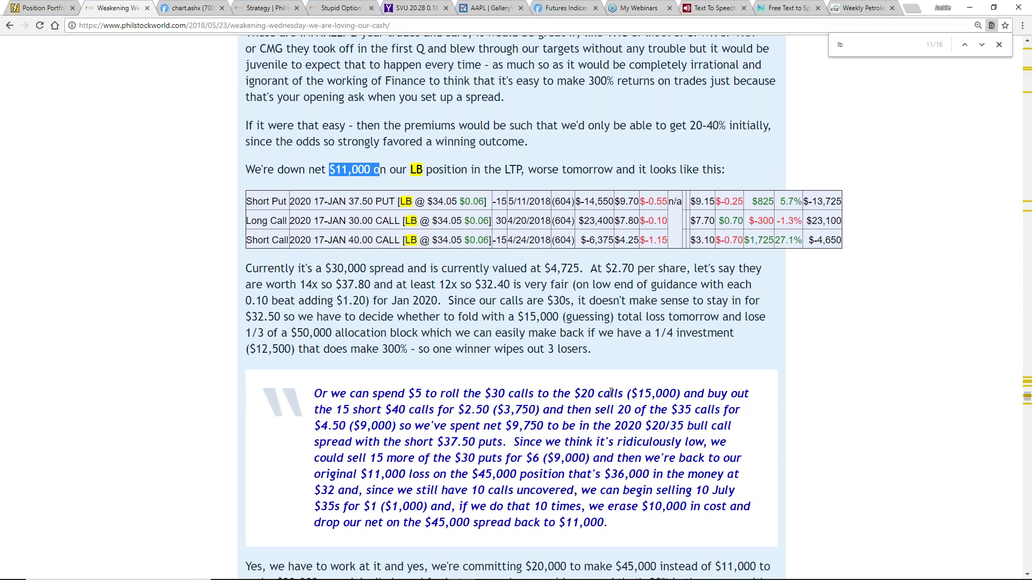
Highlight the quoted roll plan's key figures in turn, including the net $9,750 spent, the $9,000 from selling puts and the original $11,000 loss
drag(581, 394, 658, 407)
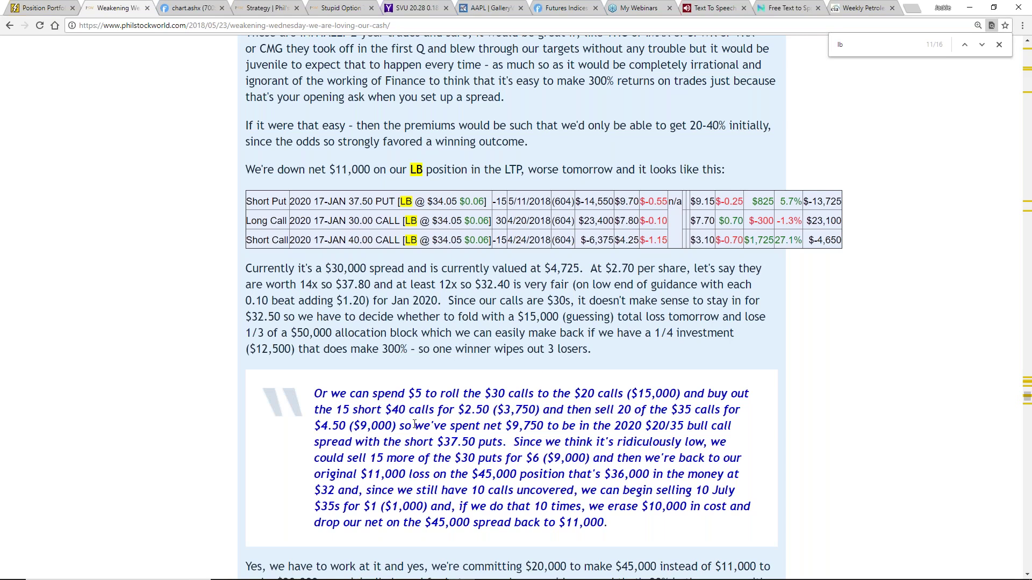
drag(506, 425, 543, 423)
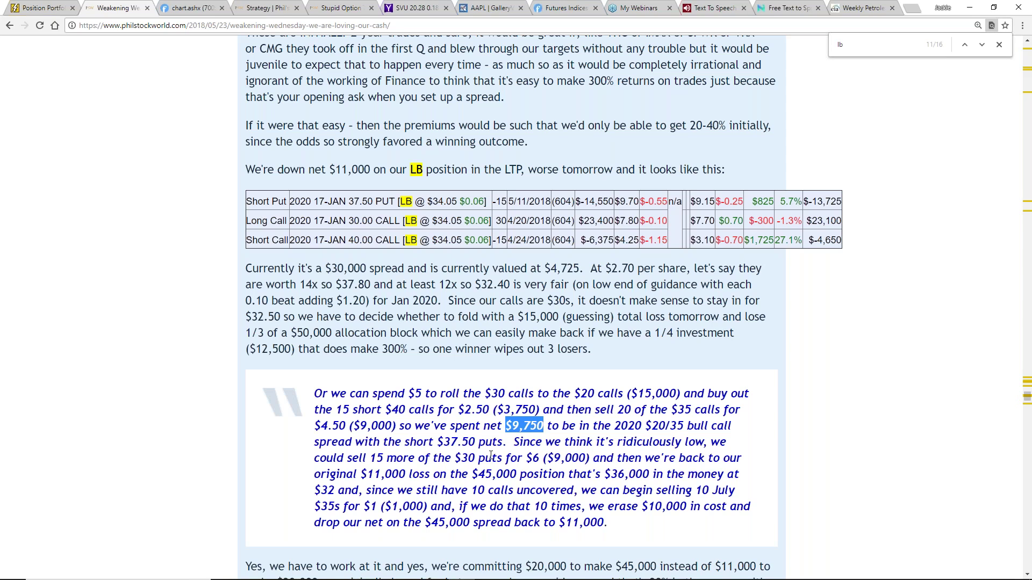
drag(553, 458, 581, 457)
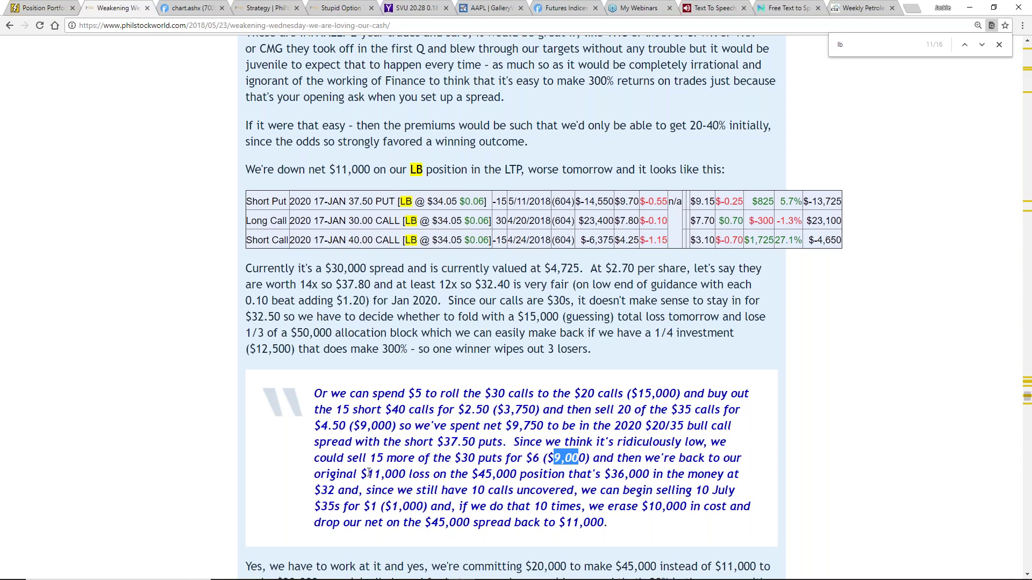
drag(360, 474, 407, 475)
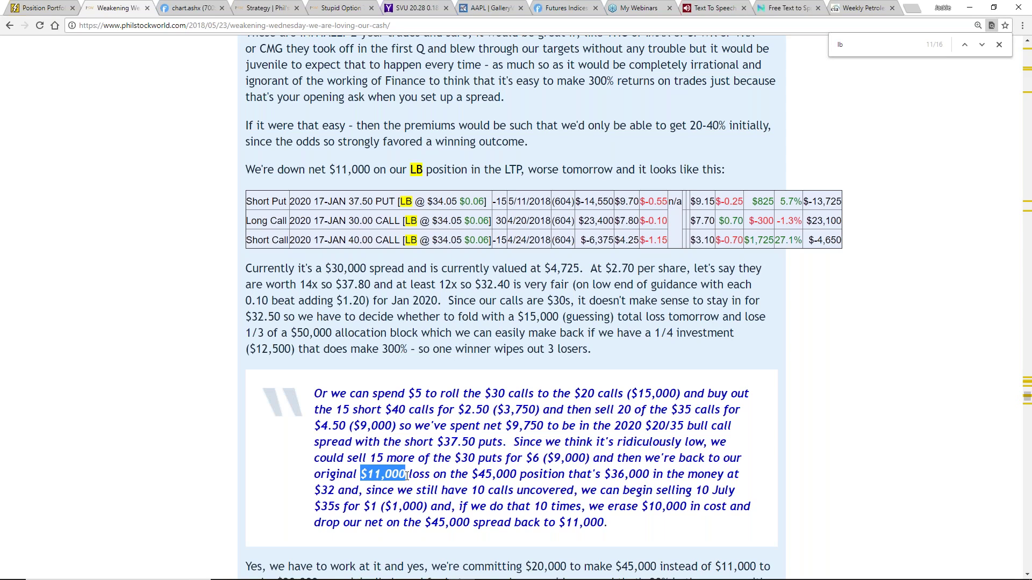
Highlight "$45,000" and "$36,000" in turn in the quoted roll plan and read on to the paragraph after it
drag(472, 474, 522, 469)
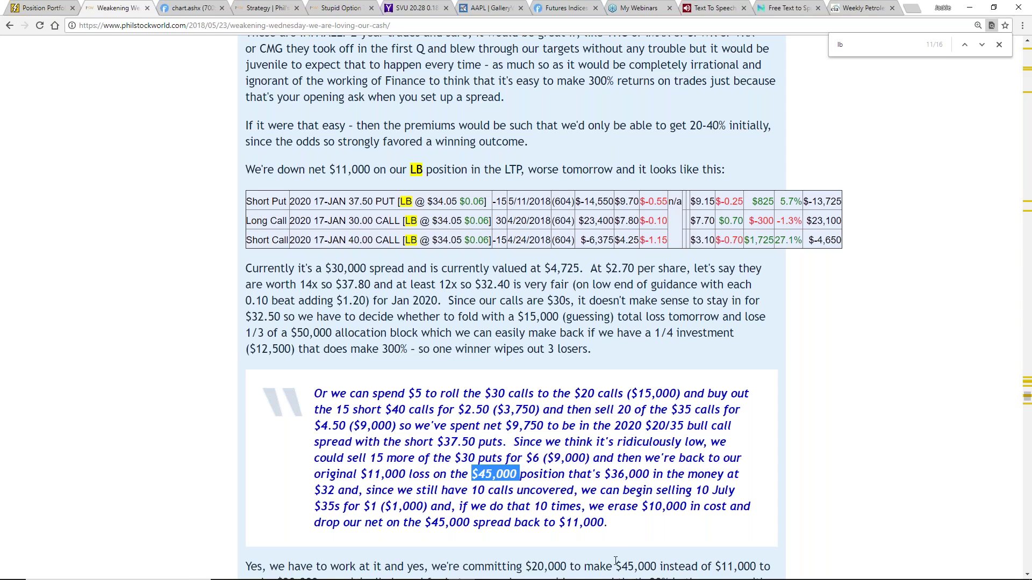
drag(601, 474, 650, 469)
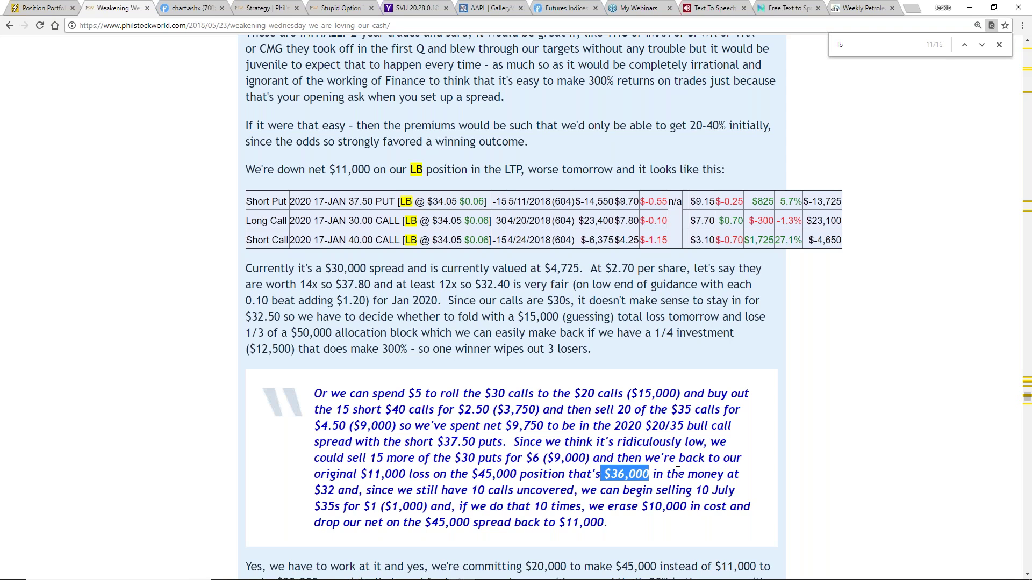
click(452, 377)
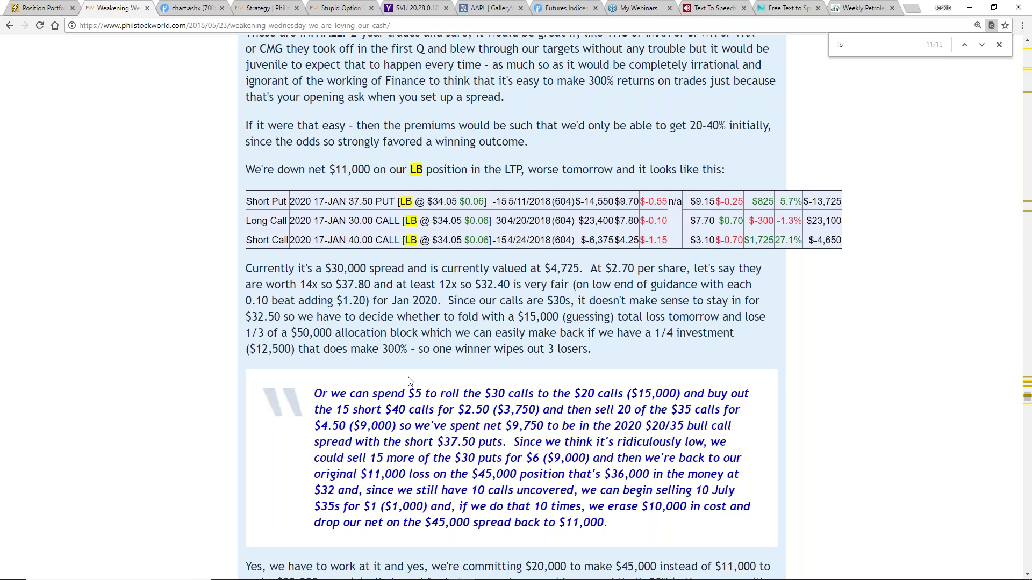
scroll(317, 383, down, 1)
scroll(317, 382, down, 2)
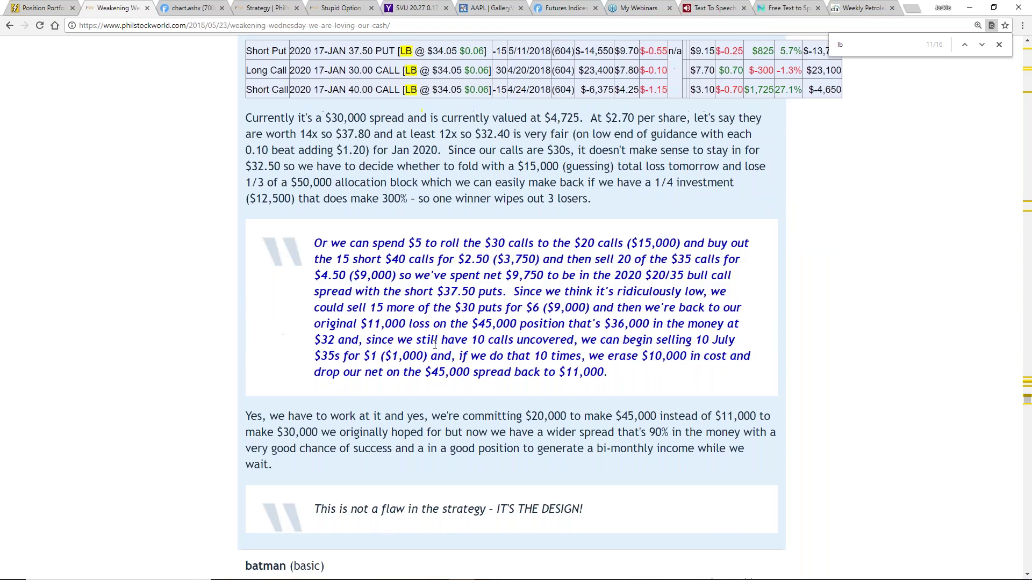
scroll(580, 361, up, 1)
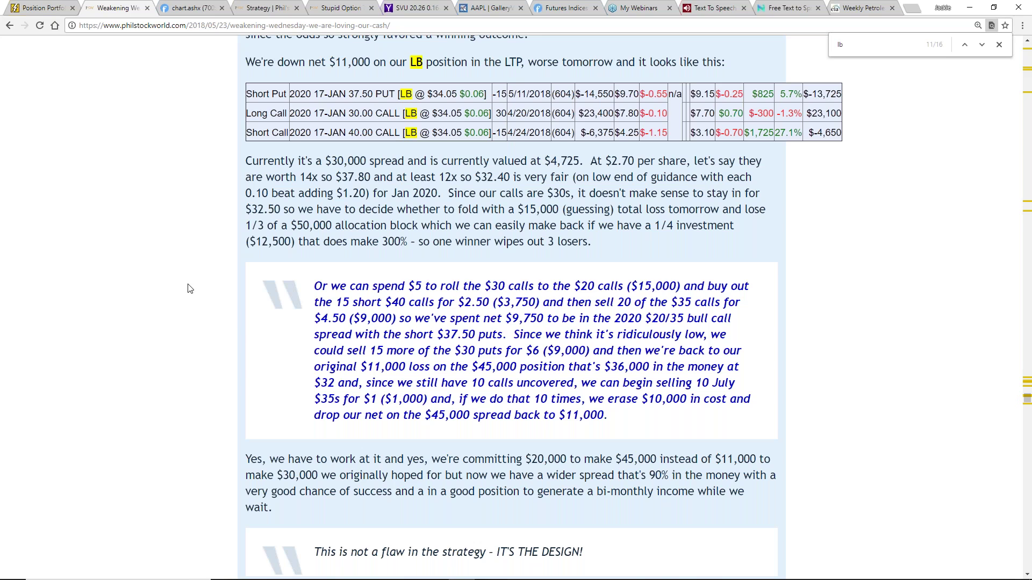
scroll(187, 288, down, 5)
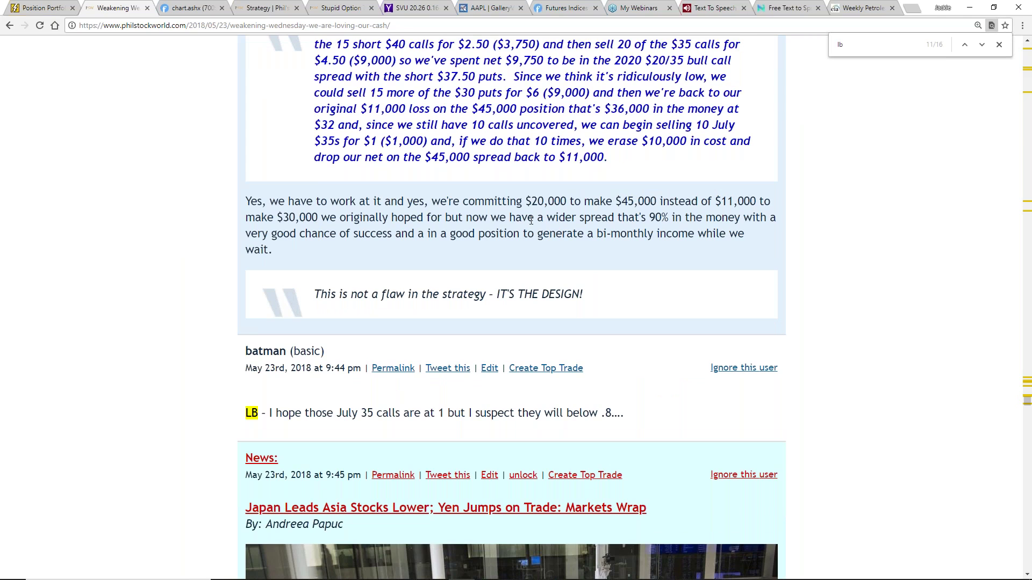
Reread the LB position table and valuation, and highlight the closing line "This is not a flaw in the strategy - IT'S THE DESIGN"
scroll(530, 219, up, 10)
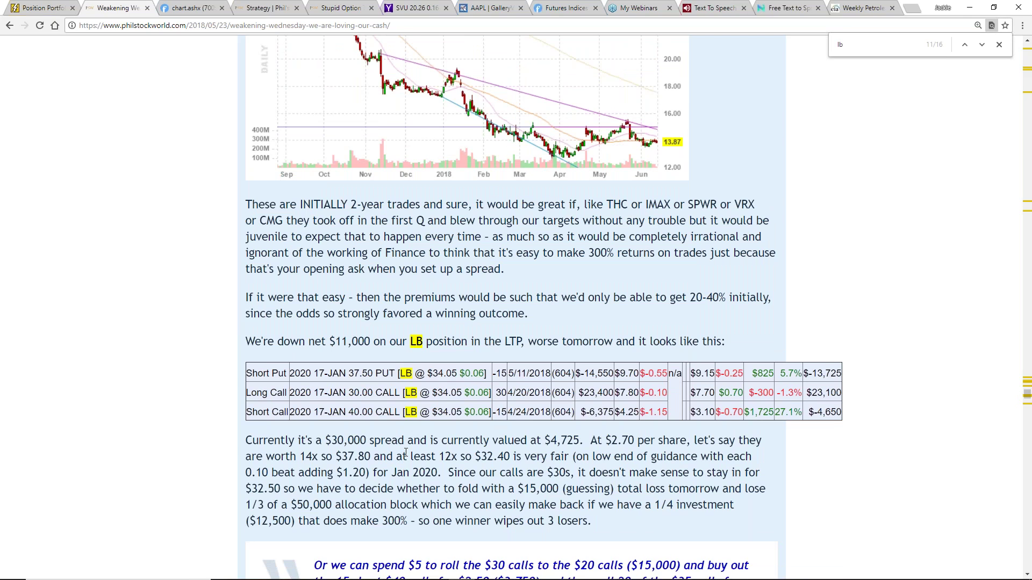
scroll(382, 412, down, 7)
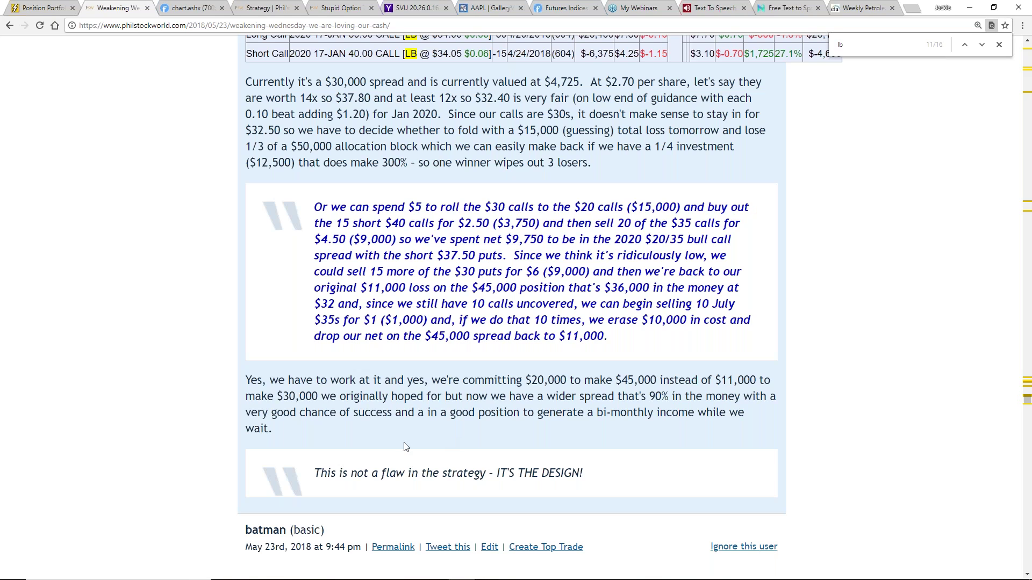
drag(316, 478, 577, 467)
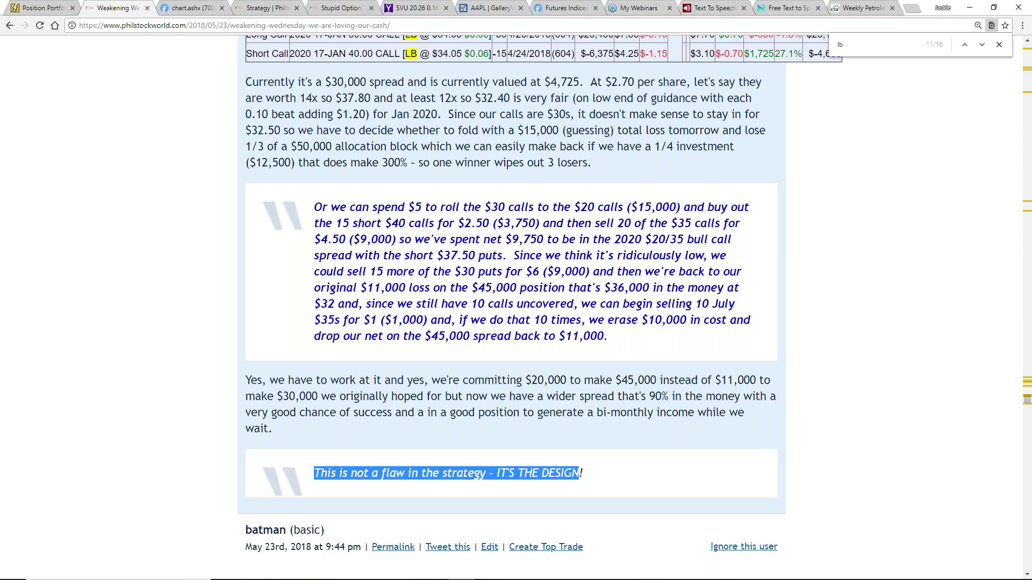
click(536, 440)
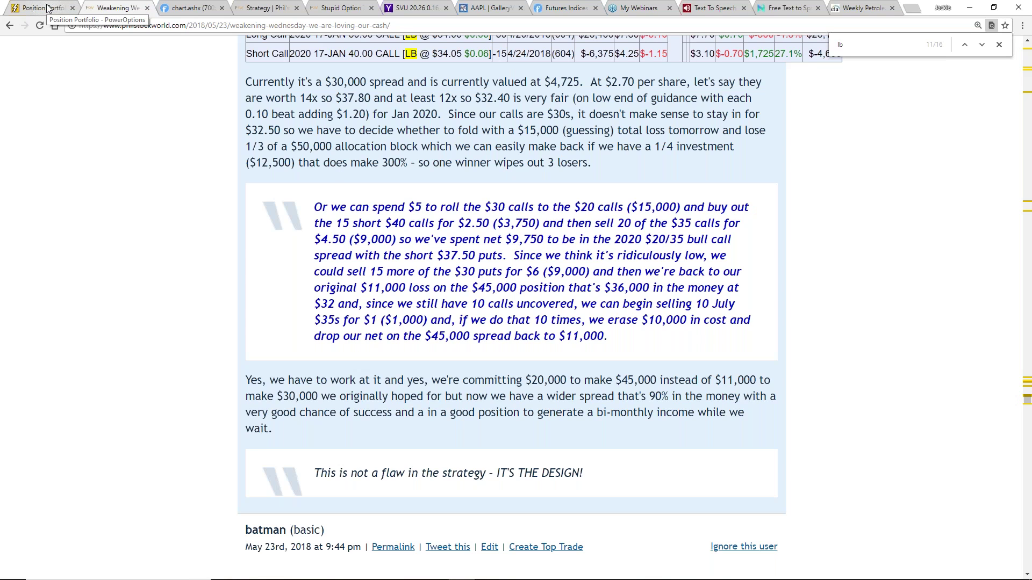
Go back to the start of the LB reply and highlight its 5:48 pm posting time beneath the L Brands earnings comment
scroll(511, 301, up, 1)
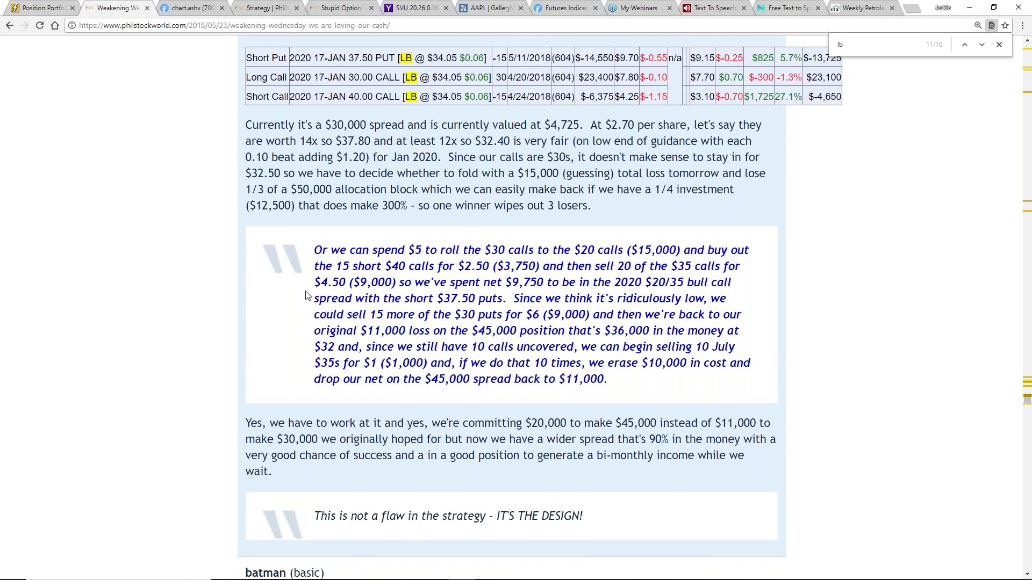
scroll(268, 383, up, 15)
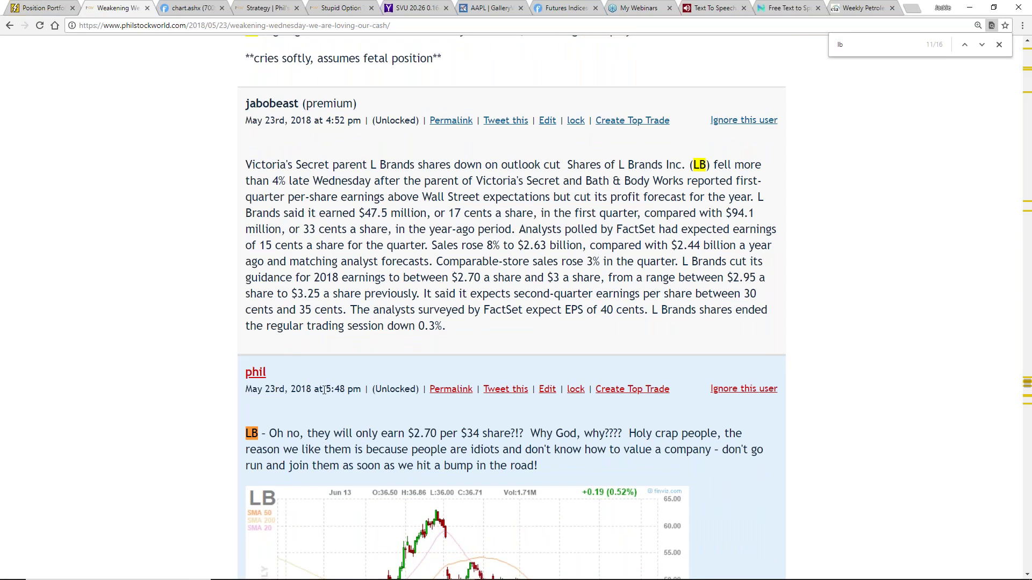
drag(325, 391, 359, 391)
click(358, 390)
scroll(339, 324, down, 1)
scroll(338, 325, down, 1)
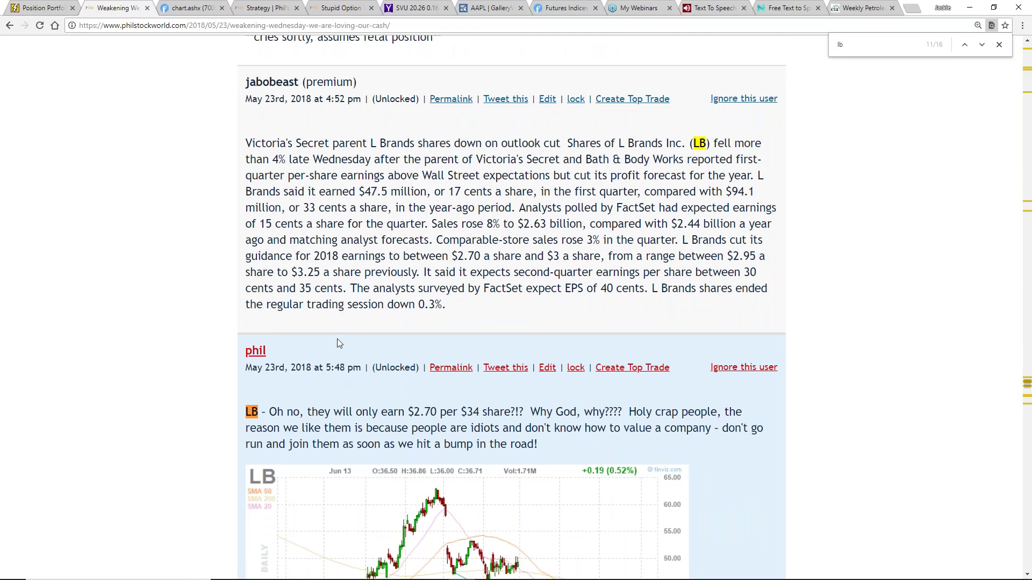
scroll(336, 343, down, 3)
Return to the Position Portfolio page and examine the four LB option legs among the custom spreads
click(43, 8)
scroll(176, 259, up, 2)
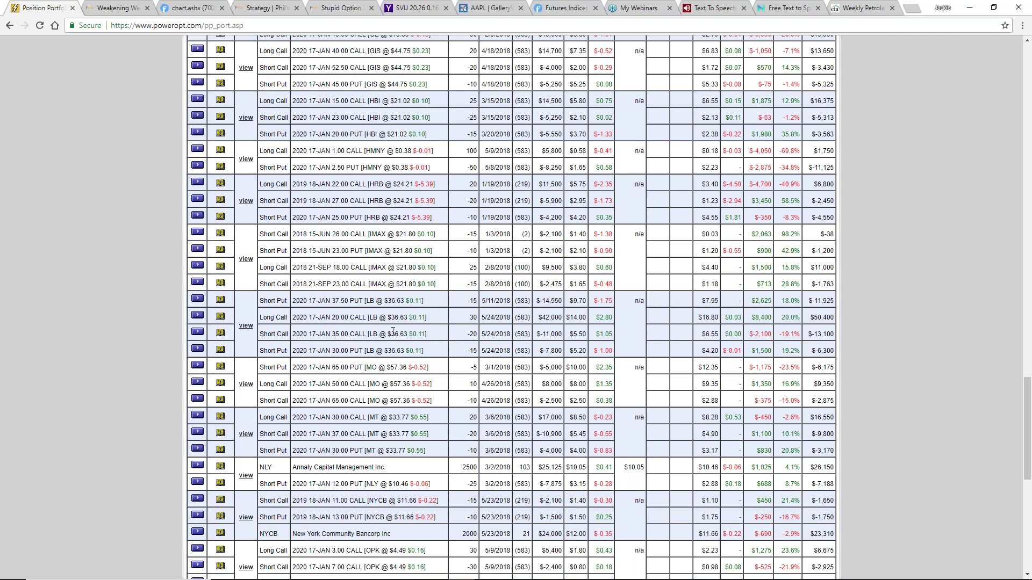
scroll(393, 332, down, 3)
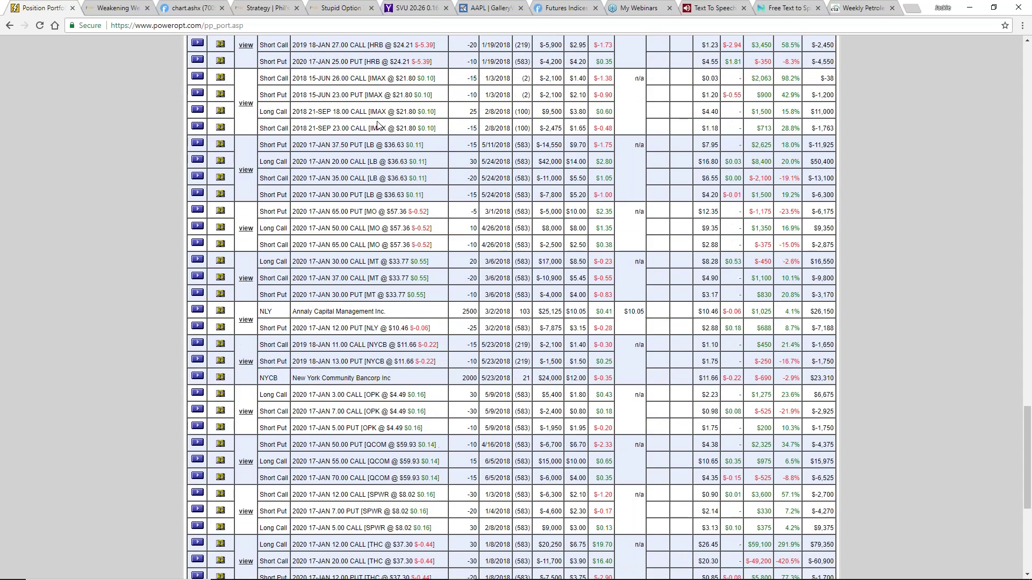
scroll(378, 126, up, 2)
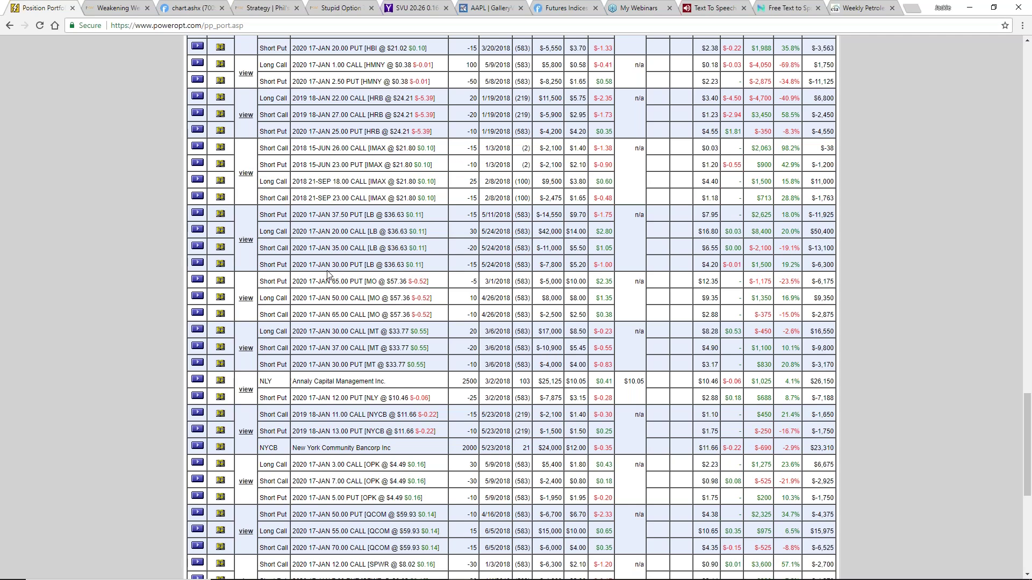
Look through the Long-Term Portfolio for the separate short July 35 call on LB and review its entry
scroll(119, 363, up, 18)
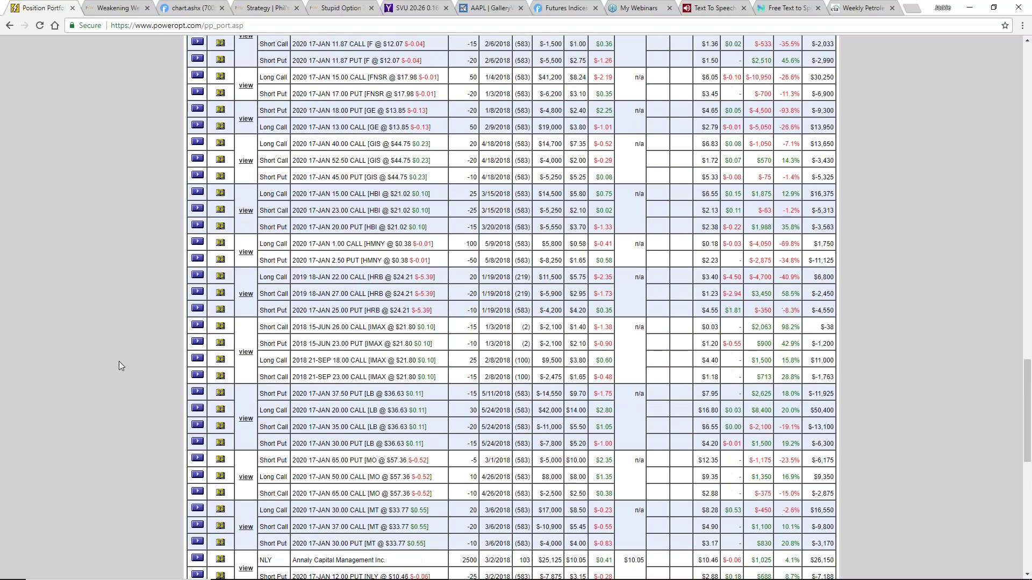
scroll(122, 366, up, 7)
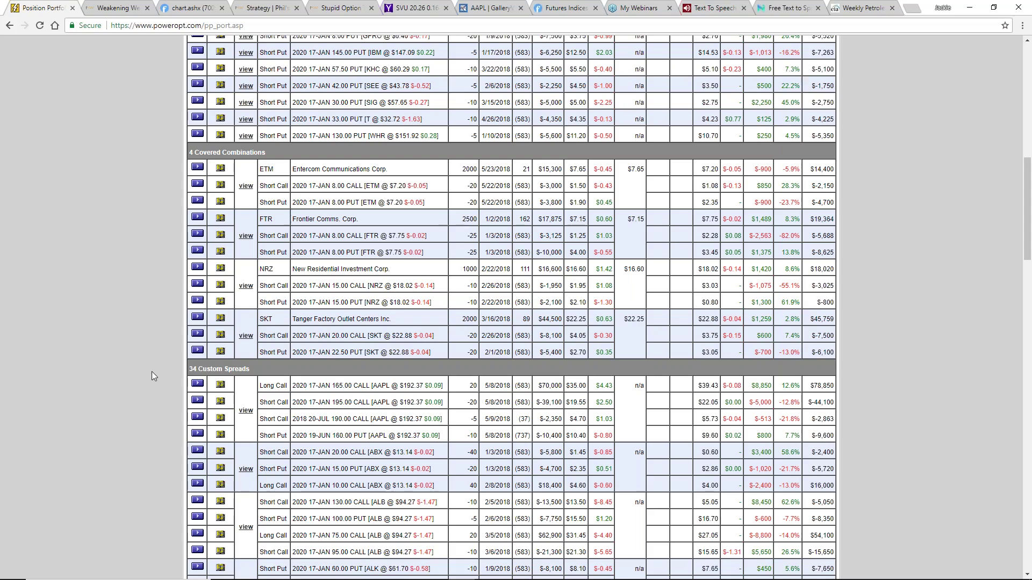
scroll(167, 373, down, 15)
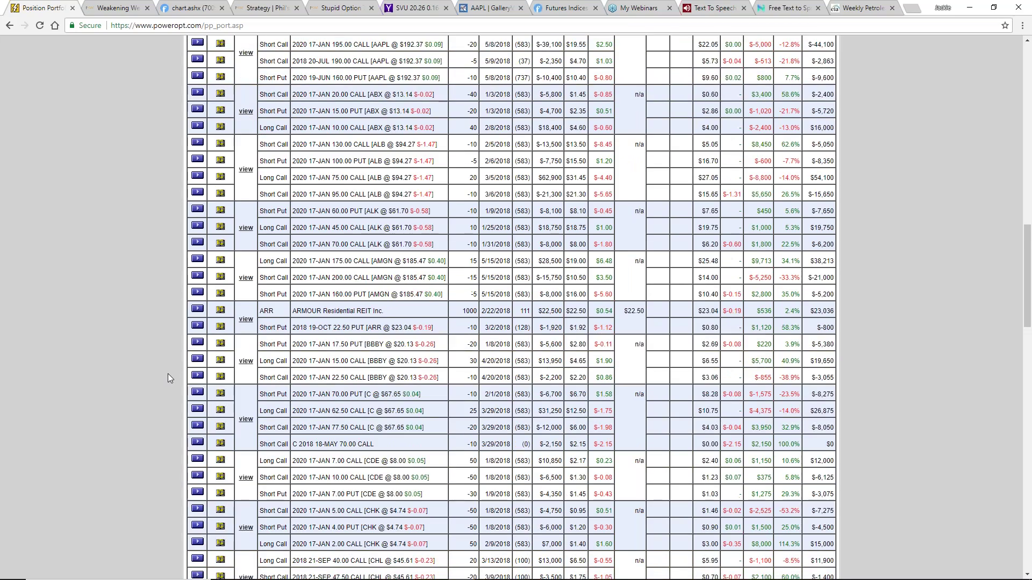
scroll(167, 373, down, 6)
scroll(168, 373, up, 11)
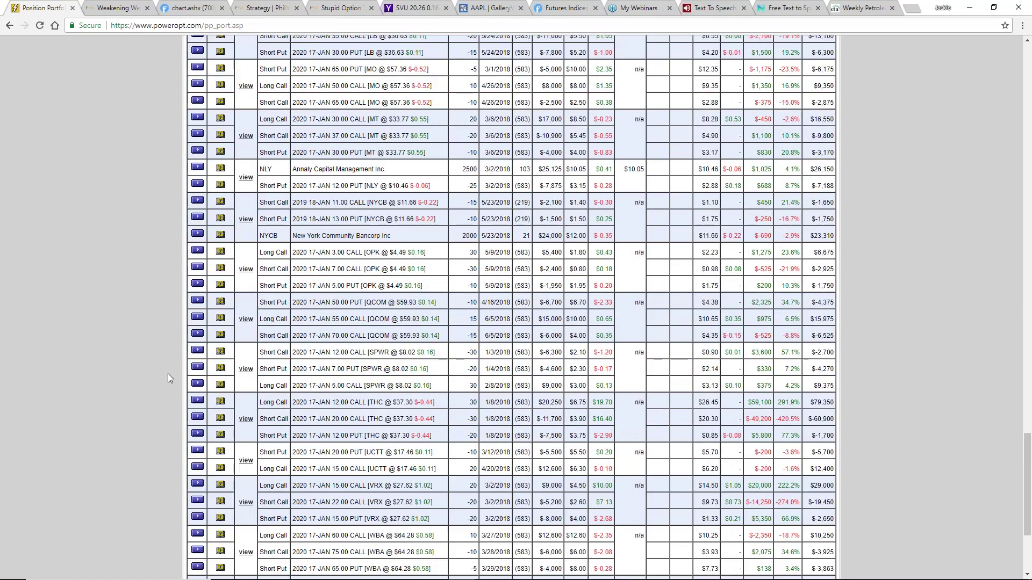
scroll(168, 373, up, 10)
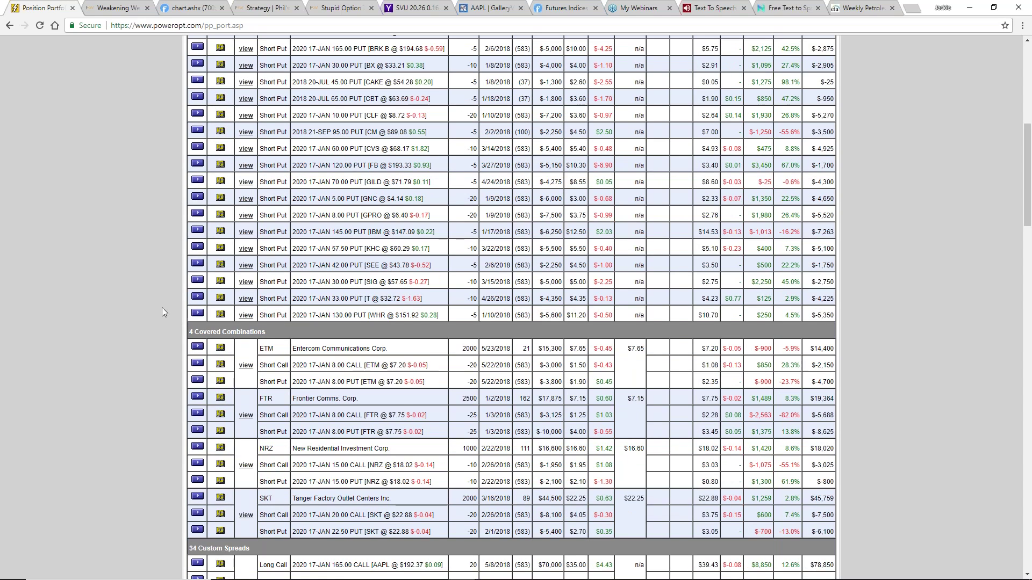
scroll(161, 311, down, 3)
scroll(161, 311, up, 3)
scroll(162, 313, up, 7)
scroll(162, 313, down, 3)
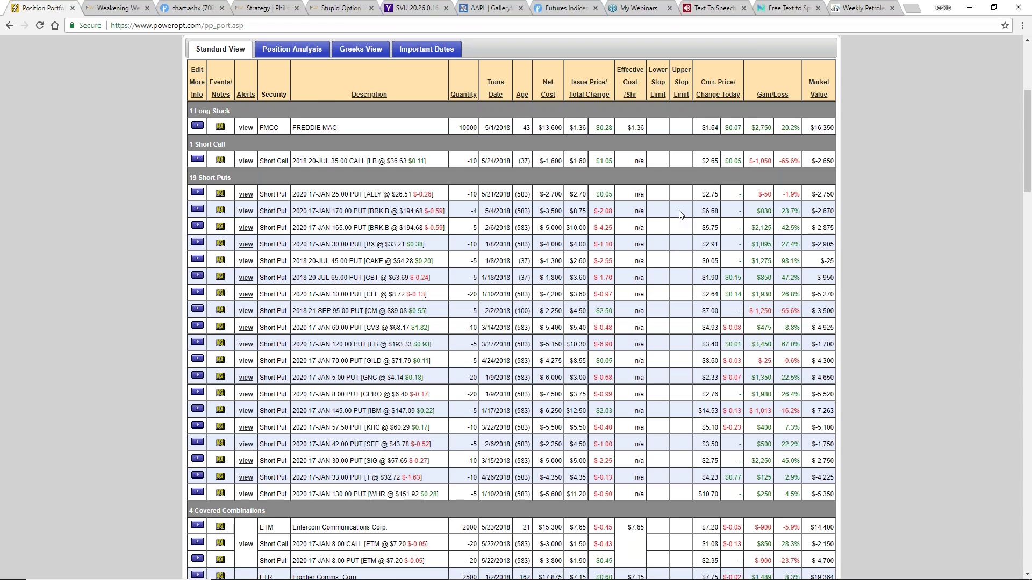
scroll(395, 313, up, 3)
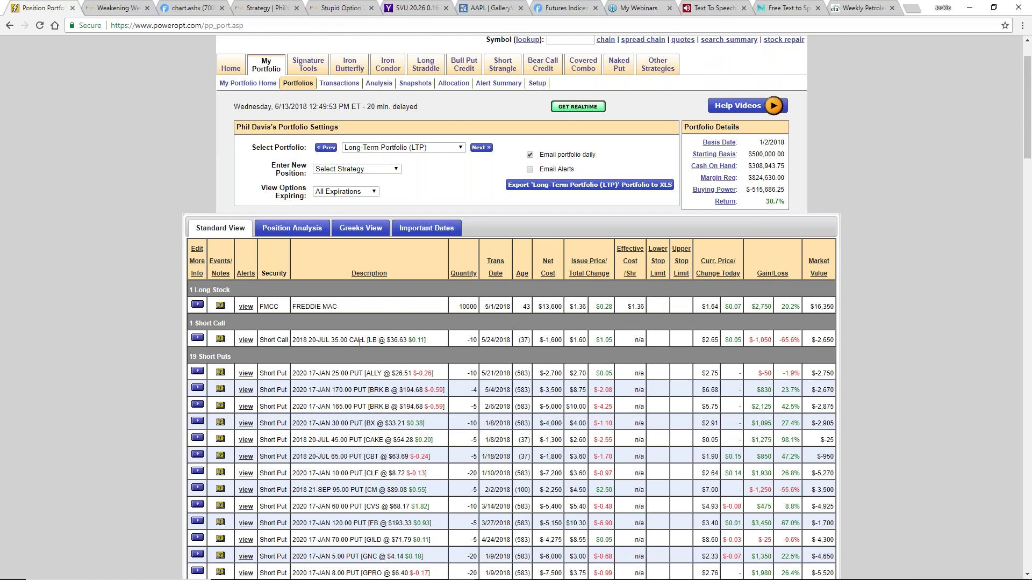
Review the portfolio's short puts, covered combinations and first custom spreads, returning to the short LB call between passes
scroll(360, 343, down, 15)
scroll(376, 430, up, 6)
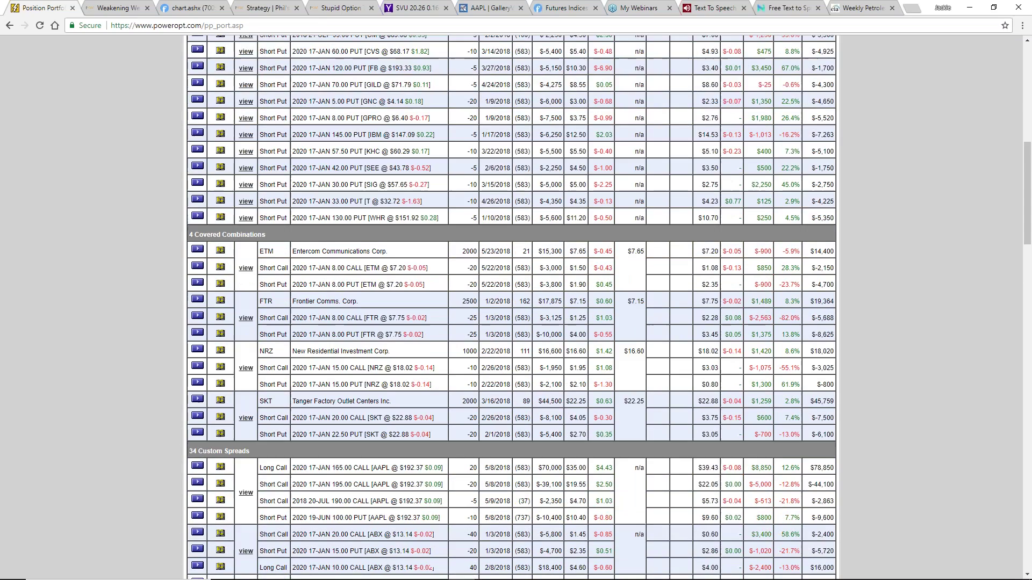
scroll(434, 568, up, 5)
scroll(334, 273, up, 3)
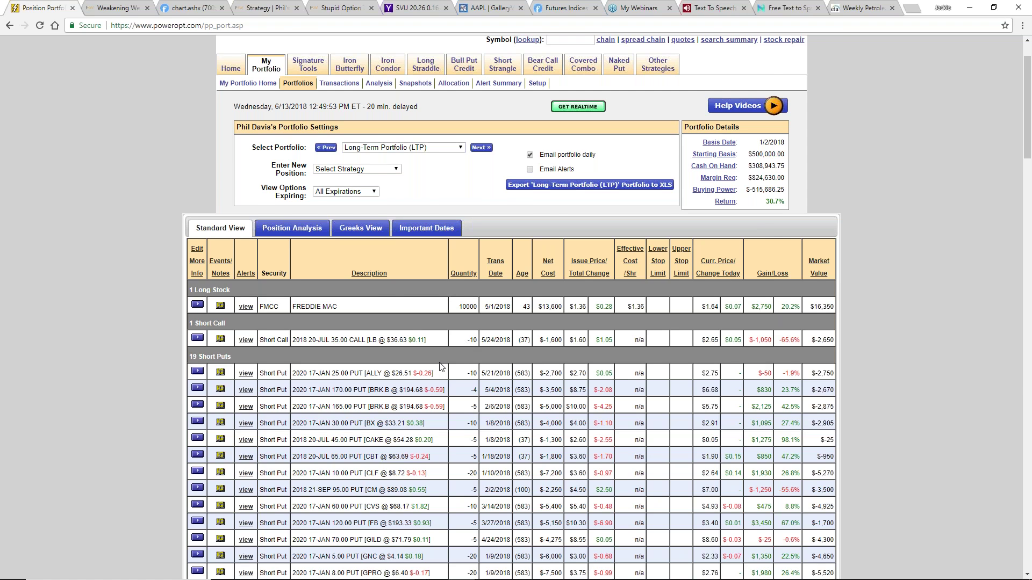
scroll(438, 362, down, 10)
scroll(437, 363, up, 7)
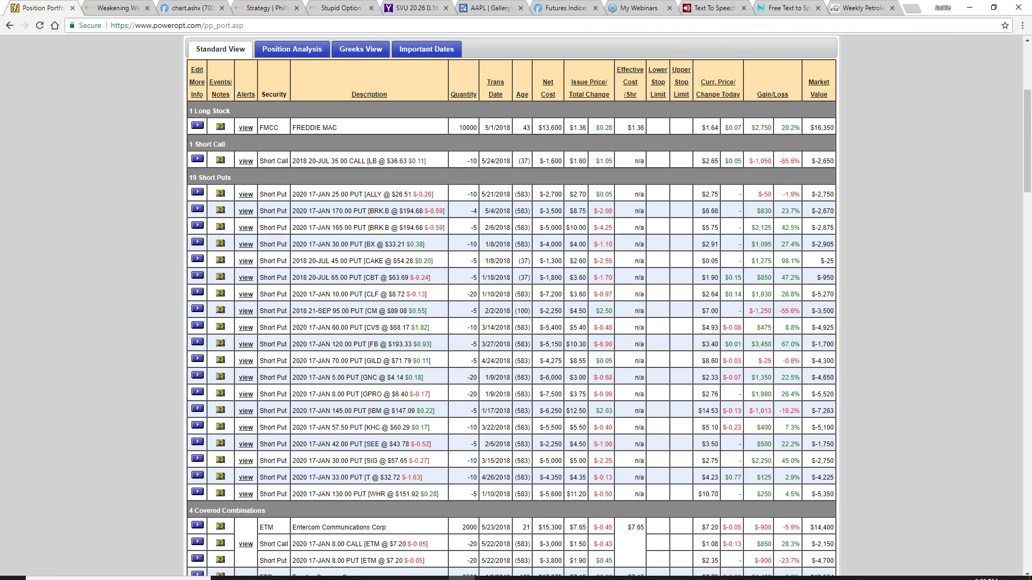
Switch to thinkorswim and buy back two short /NQU8 contracts, one with a 7246.50 limit and one with a 7242.75 limit
click(492, 576)
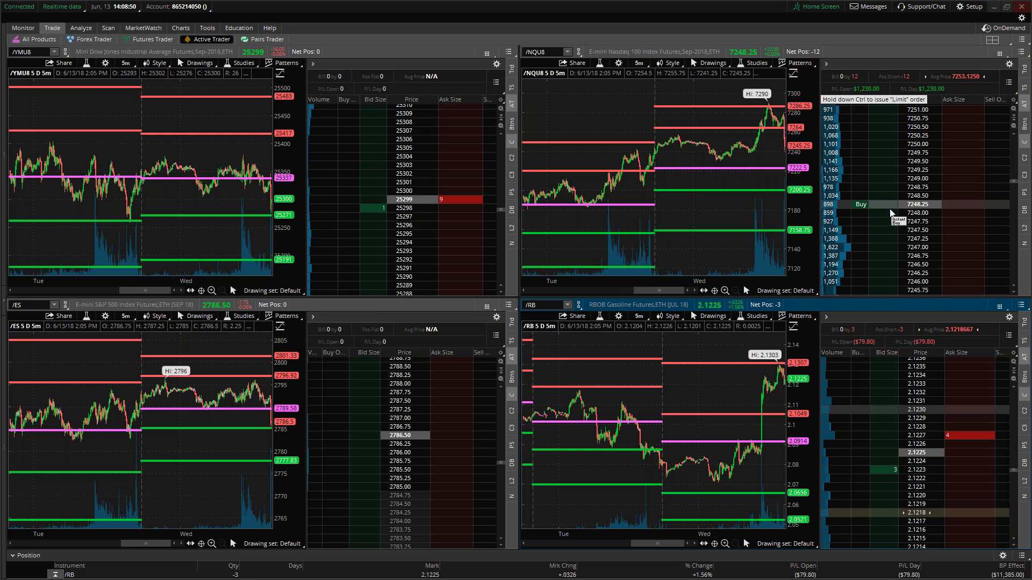
click(894, 265)
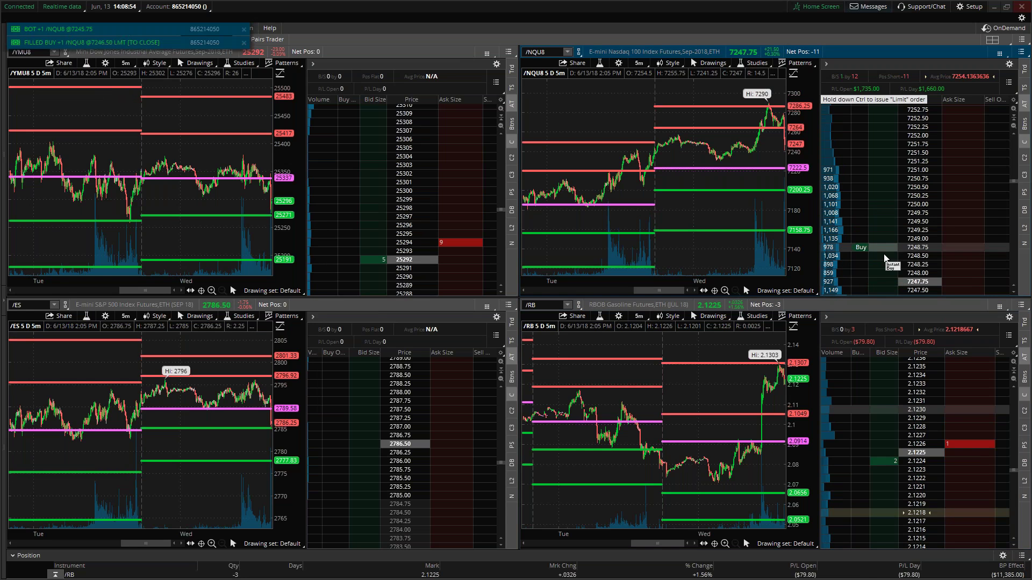
scroll(882, 277, down, 2)
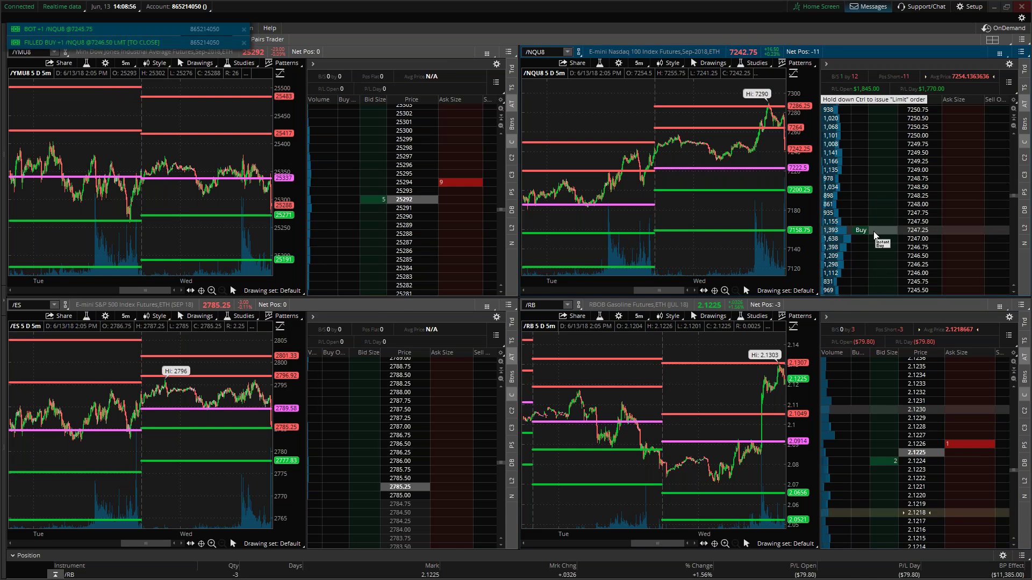
scroll(874, 235, down, 5)
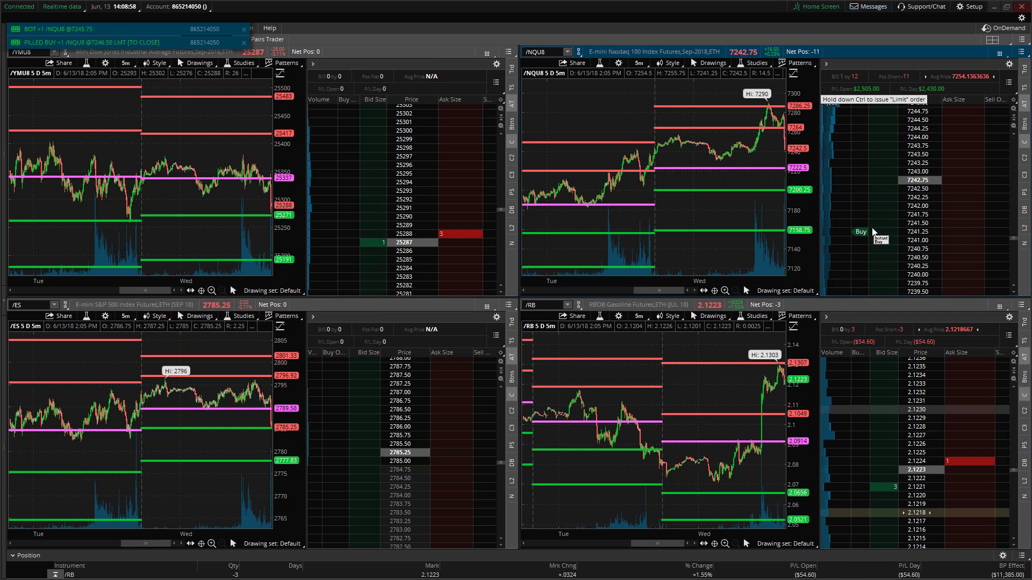
click(875, 180)
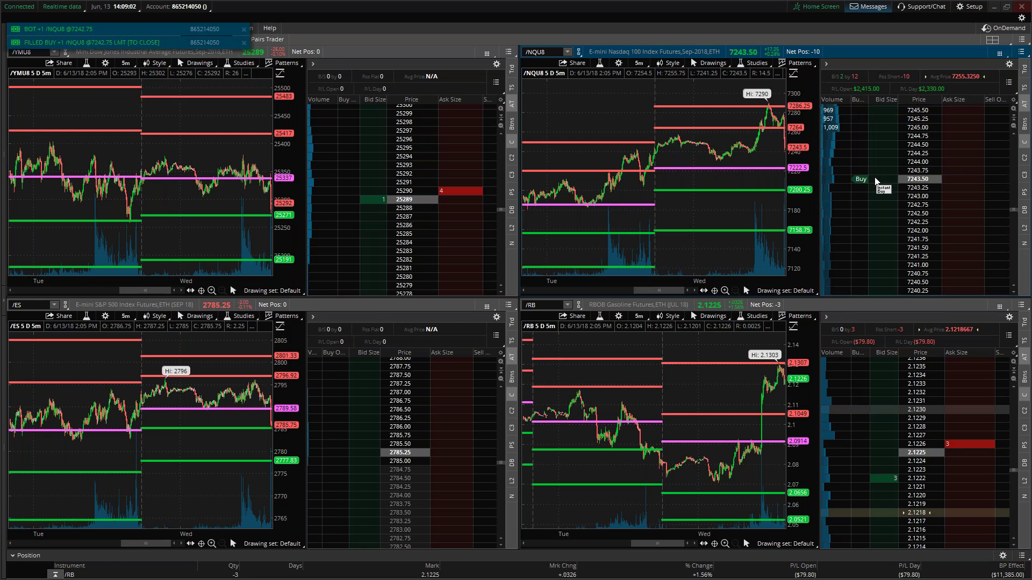
Place three more single-contract /NQU8 buy orders: stops at 7243.50 and 7244.00 and a limit at 7241.50
click(875, 180)
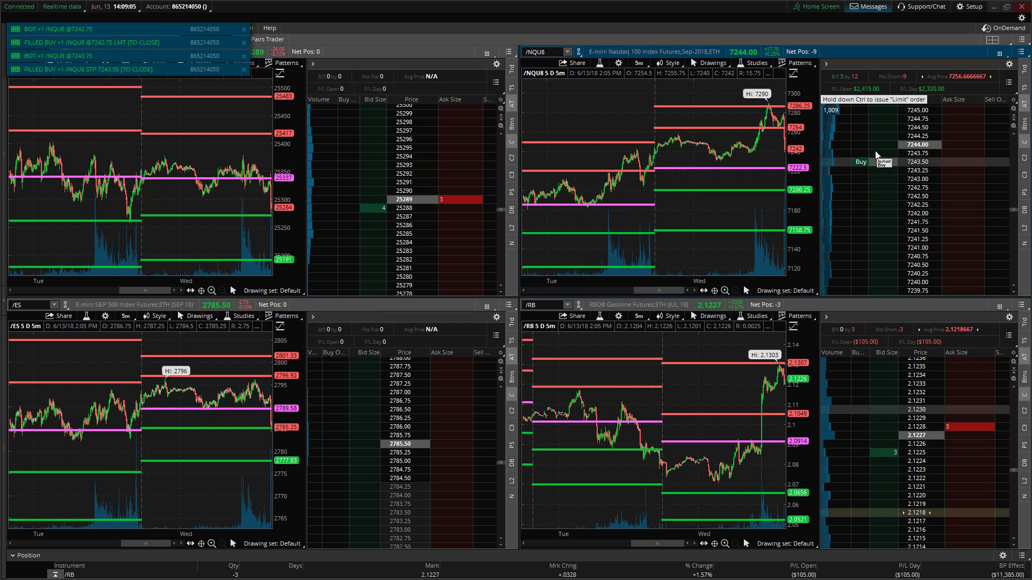
click(877, 146)
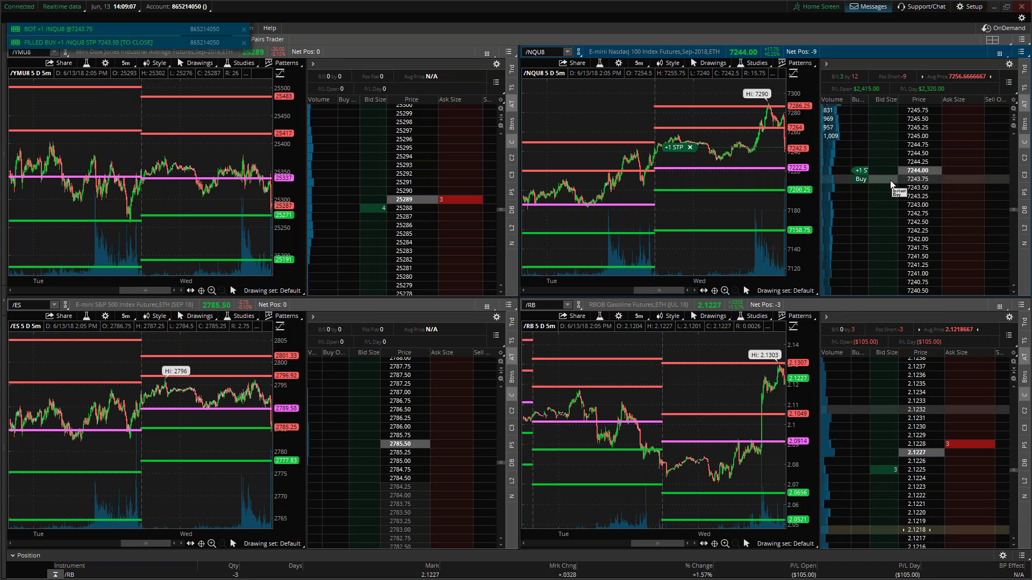
click(882, 248)
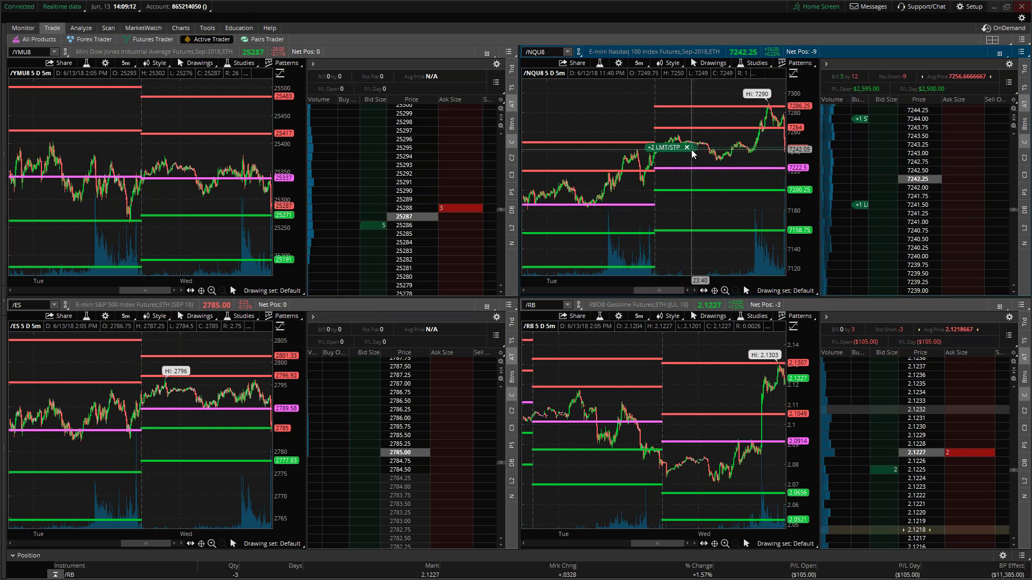
mouse_move(687, 151)
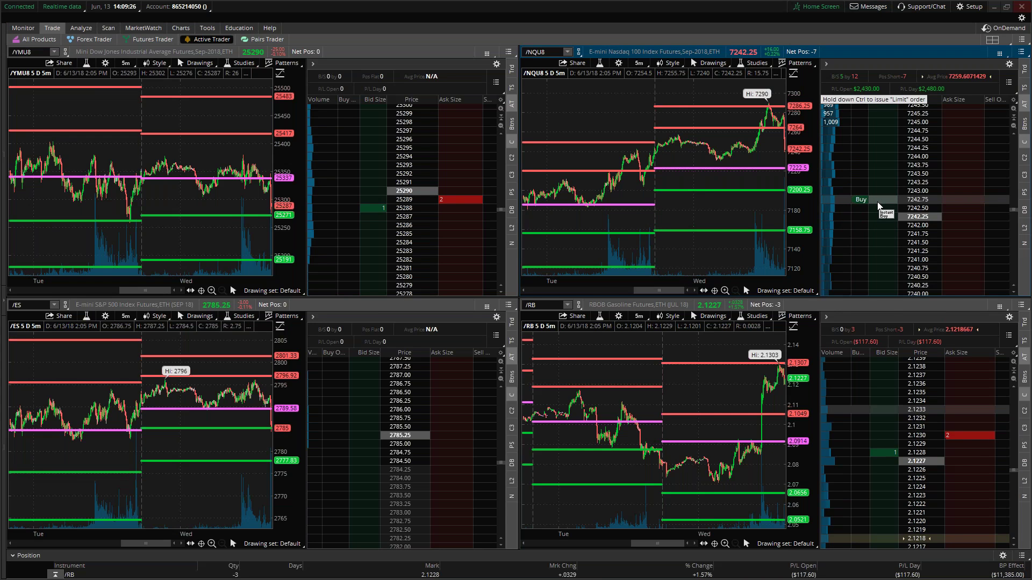
Place single-contract /NQU8 buy limits at 7242.25 and 7241.50, cancel the 7241.50 order, and place another buy limit at 7245.50
click(880, 216)
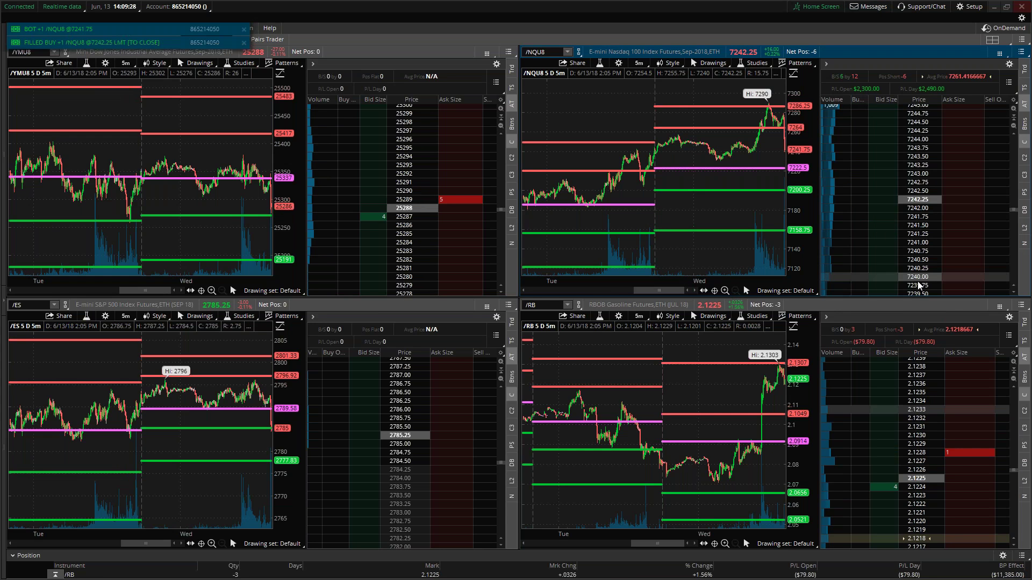
click(884, 229)
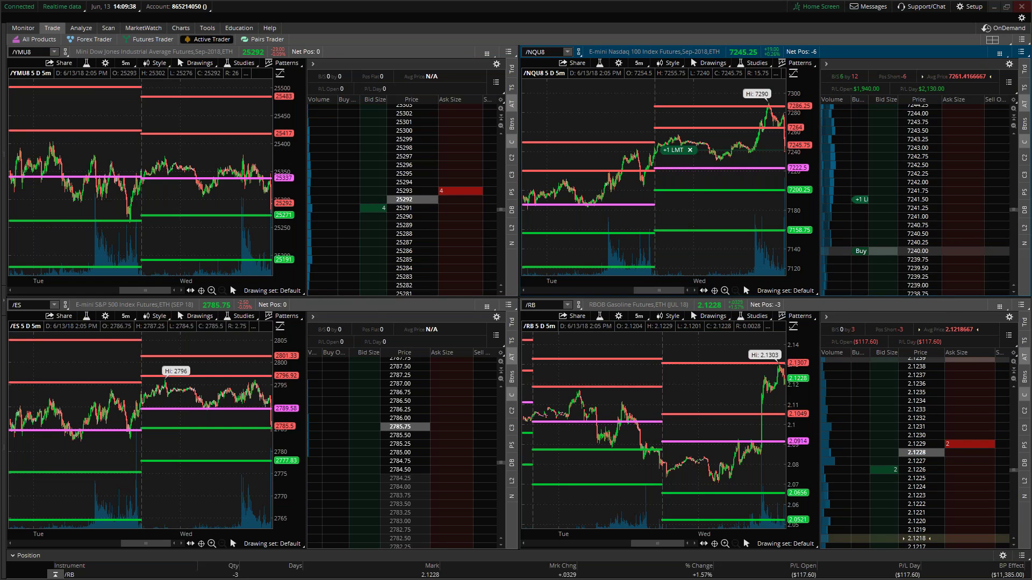
scroll(913, 278, up, 2)
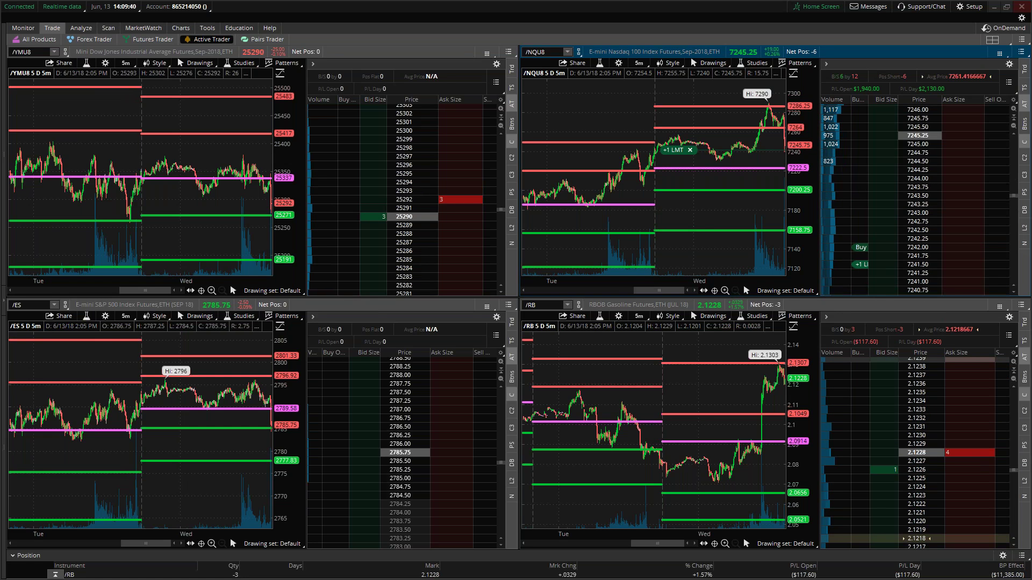
click(690, 150)
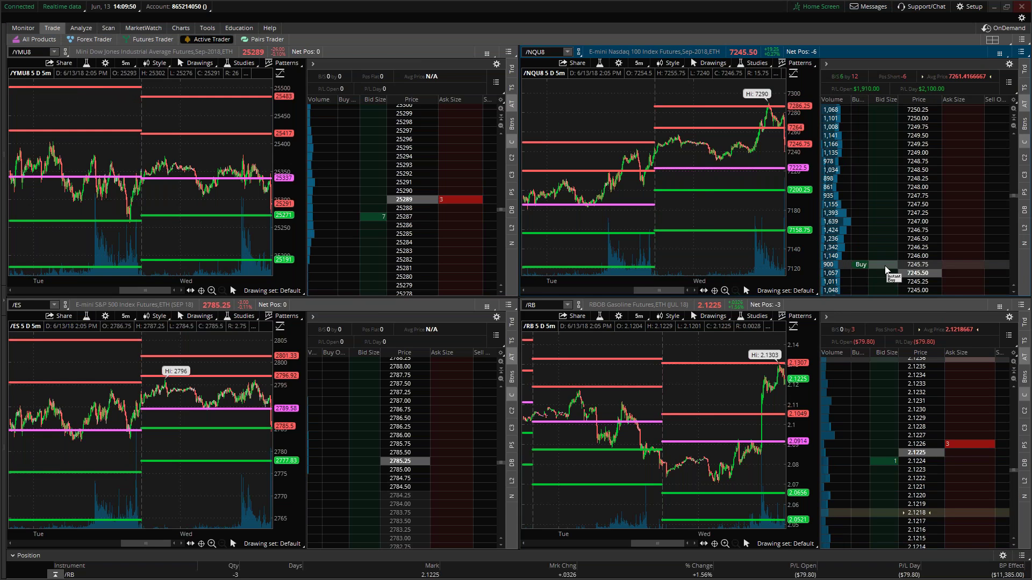
click(883, 274)
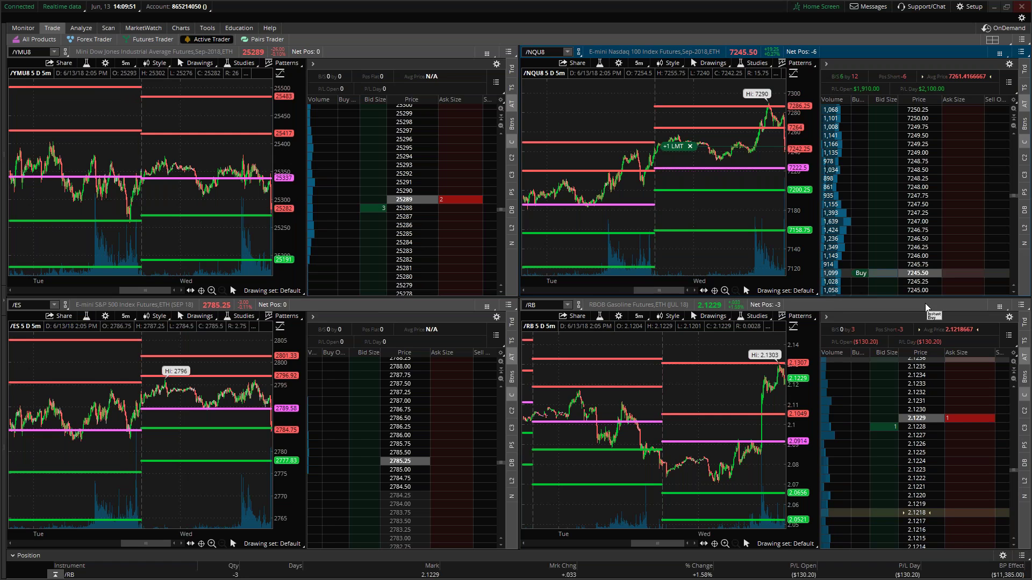
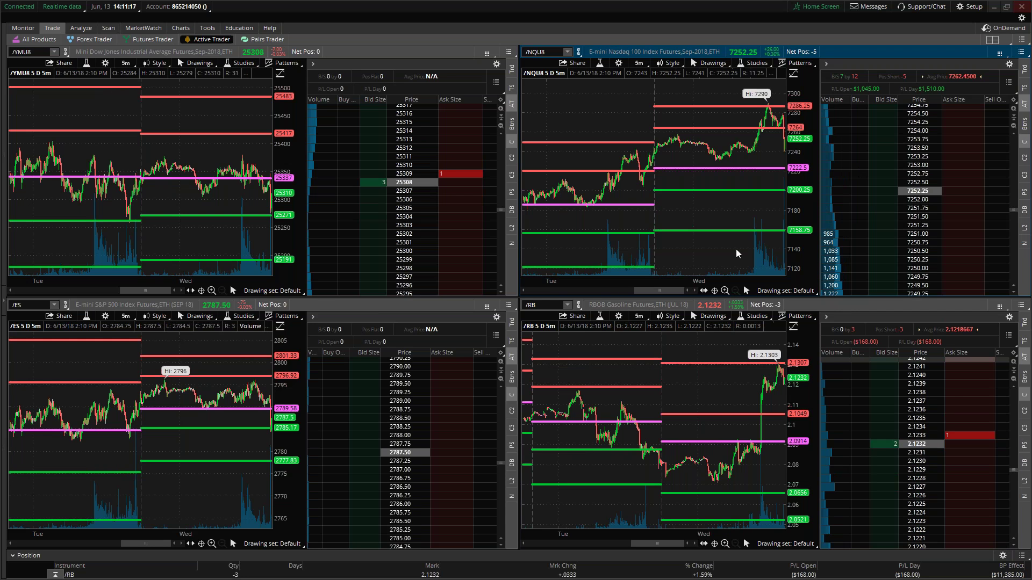
Switch to Chrome, search for "fomc statement" in a new tab, and open the Federal Reserve's March 21, 2018 statement
click(993, 7)
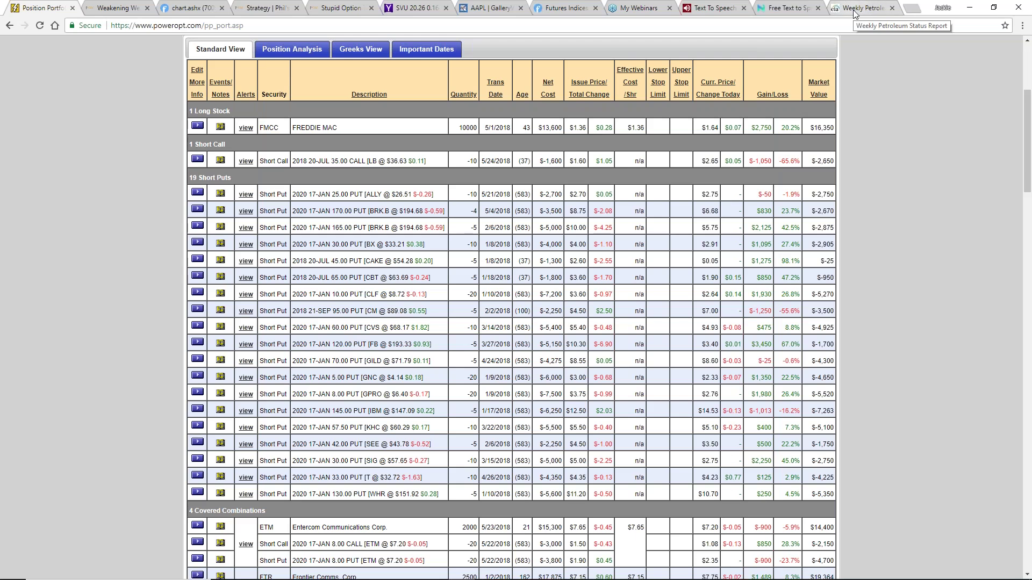
click(912, 8)
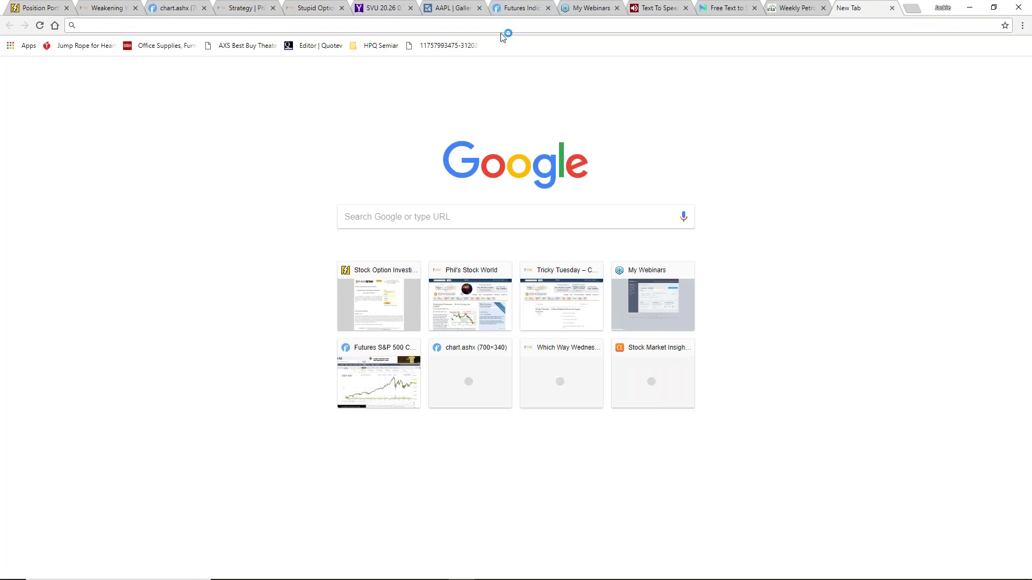
text(fom)
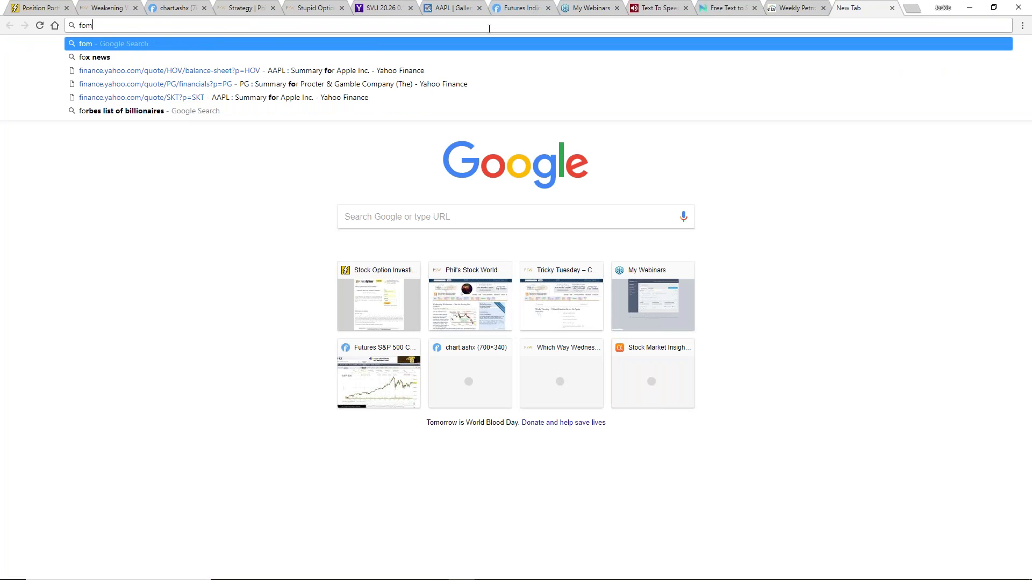
text(c sta)
key(Return)
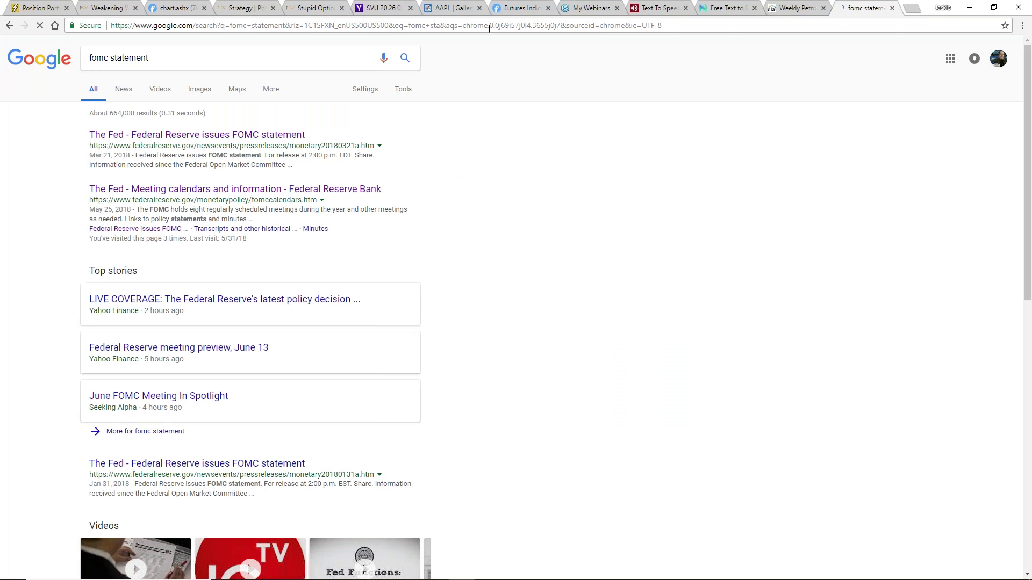
click(162, 137)
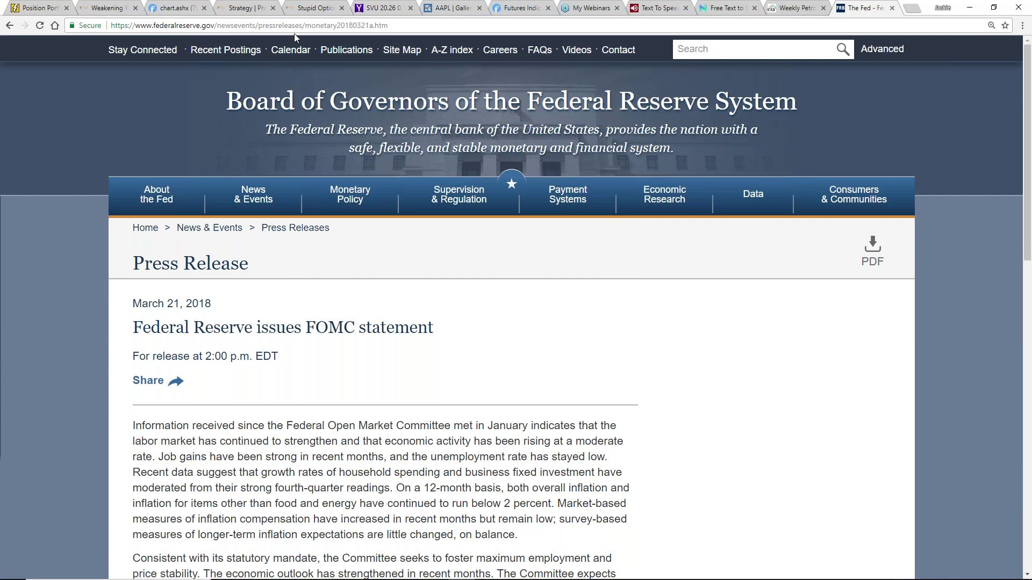
Cut the page address back to federalreserve.gov/newsevents and open the FOMC Statement of June 13, 2018 from there
drag(309, 30, 422, 29)
key(BackSpace)
key(Return)
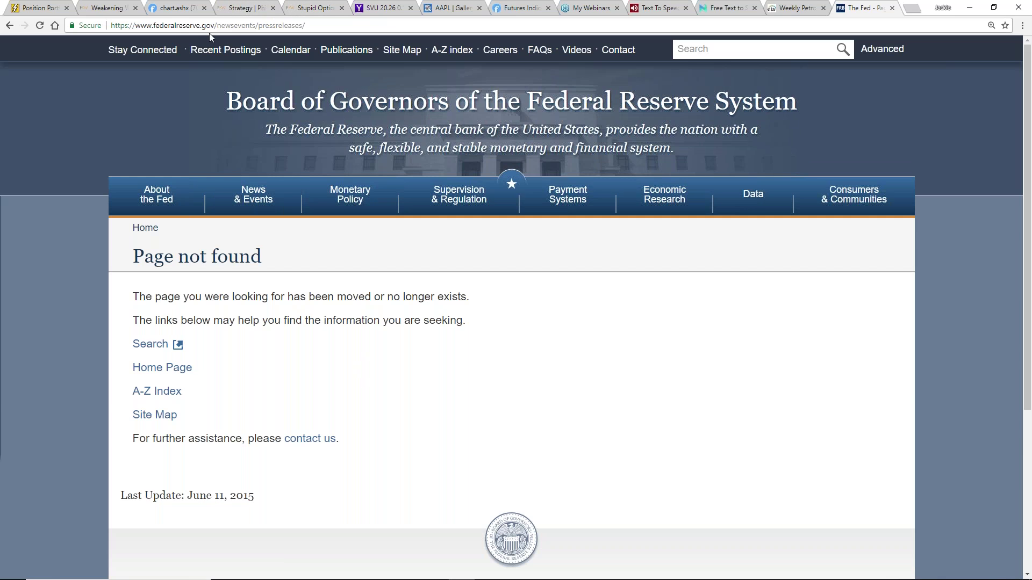
drag(258, 25, 352, 43)
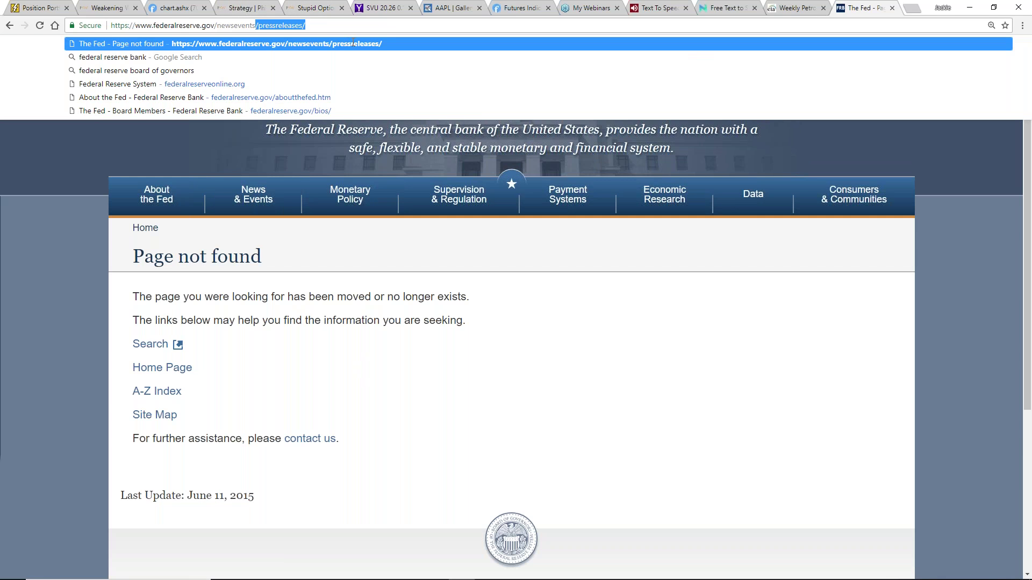
key(BackSpace)
key(Return)
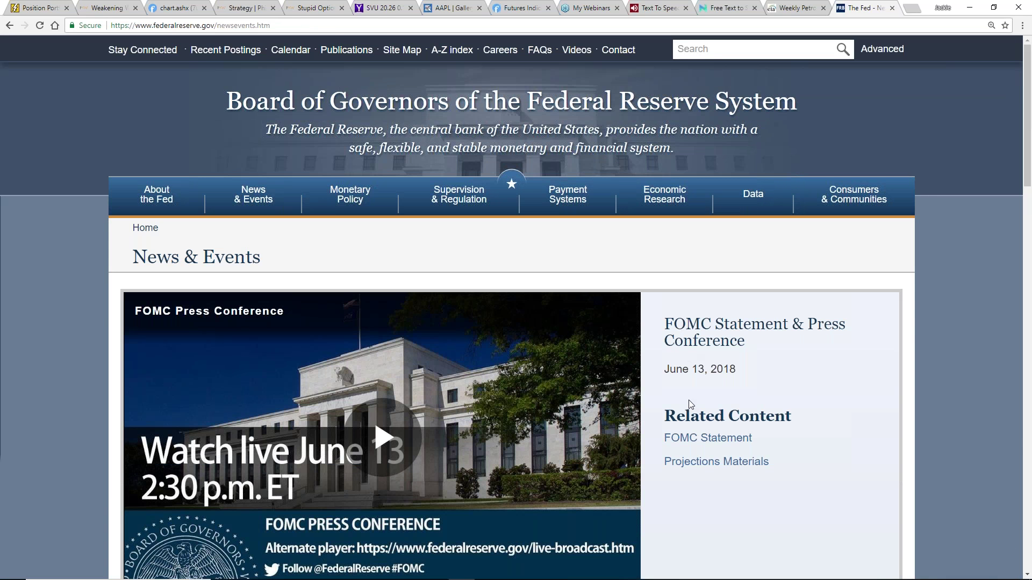
click(702, 438)
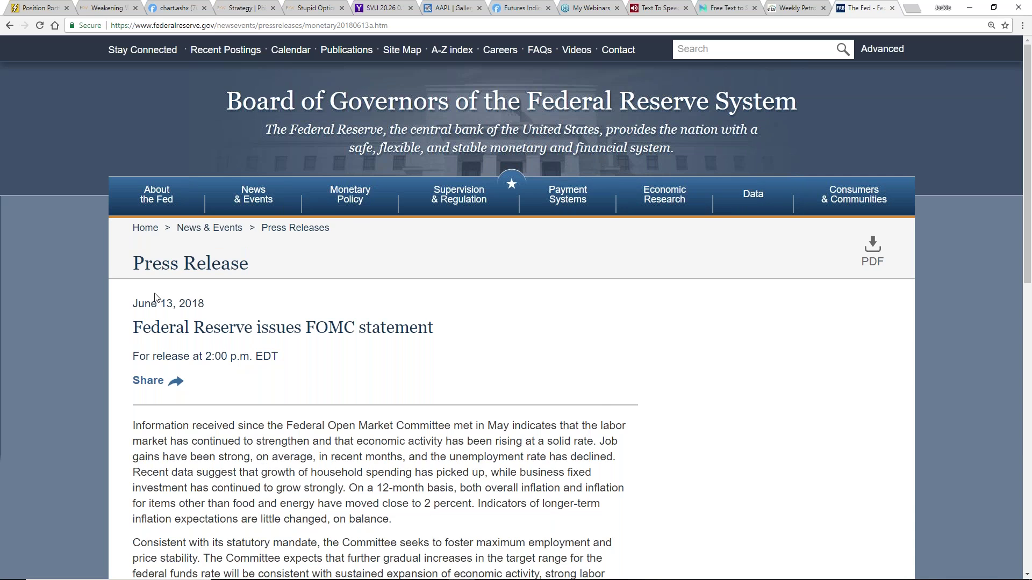
Read through the June 13 FOMC statement from the economic assessment to the rate decision, highlighting the voting paragraph
scroll(155, 298, down, 8)
scroll(212, 248, up, 5)
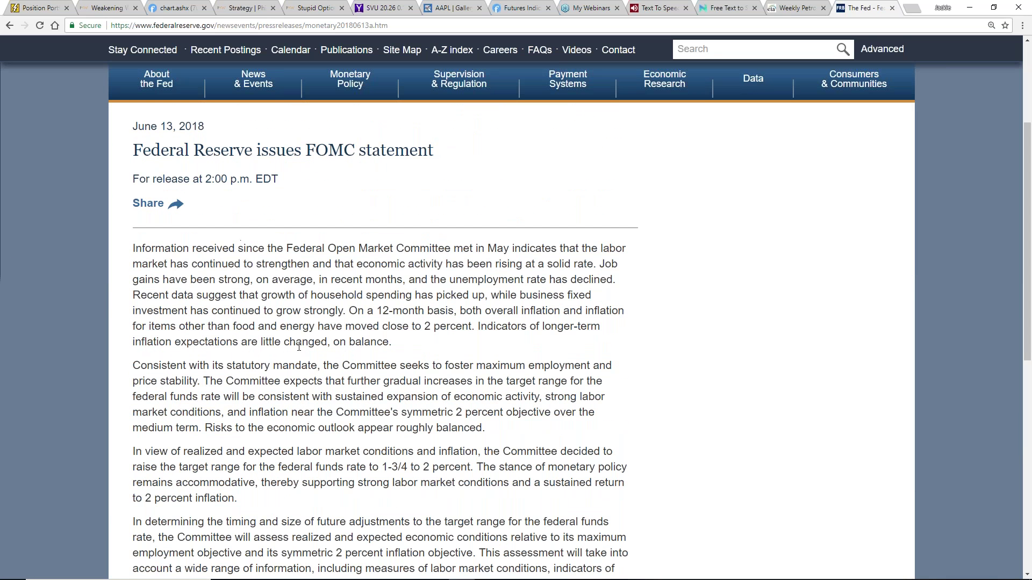
scroll(43, 224, down, 2)
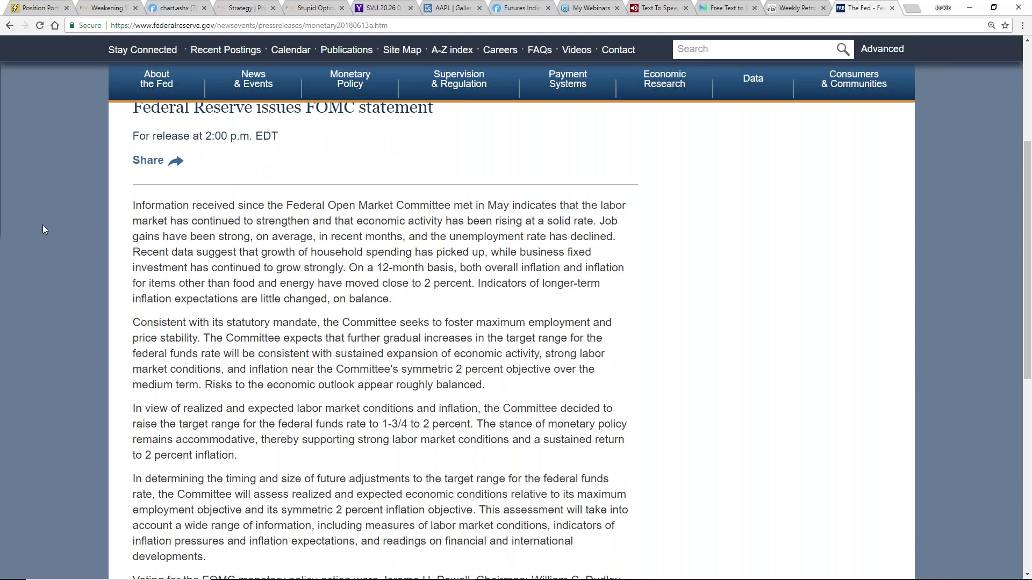
scroll(43, 225, down, 1)
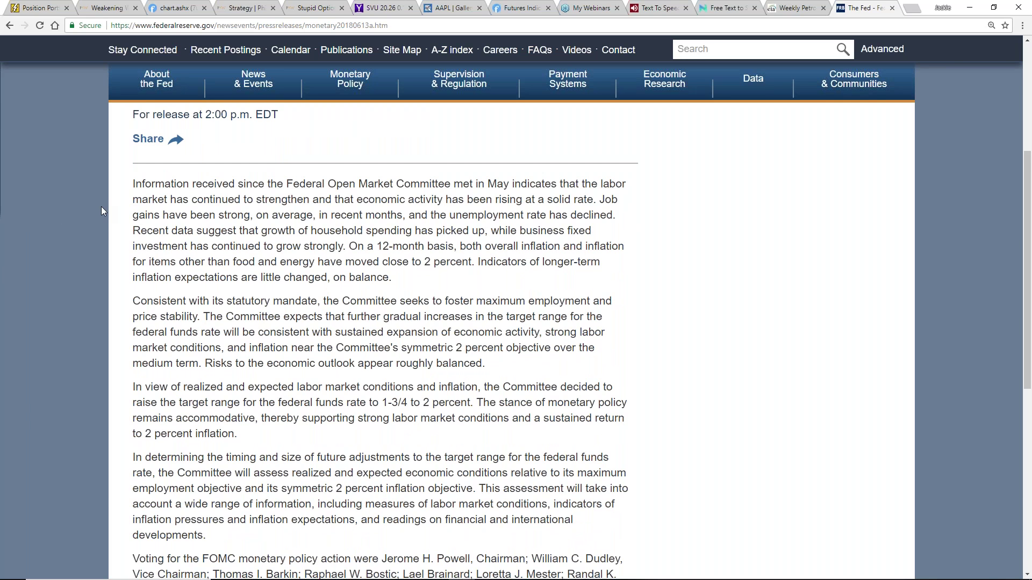
scroll(101, 207, down, 1)
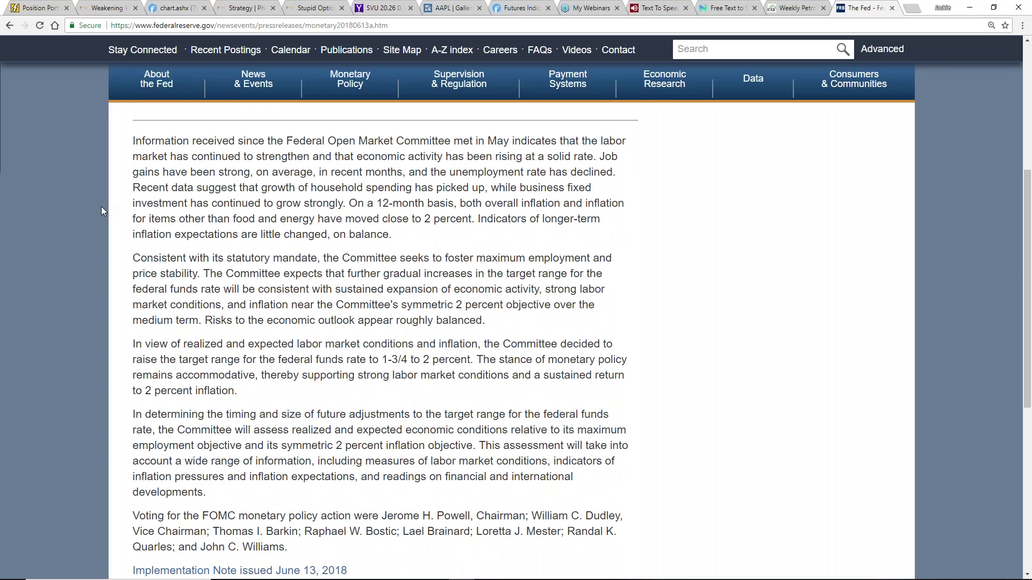
scroll(101, 206, down, 1)
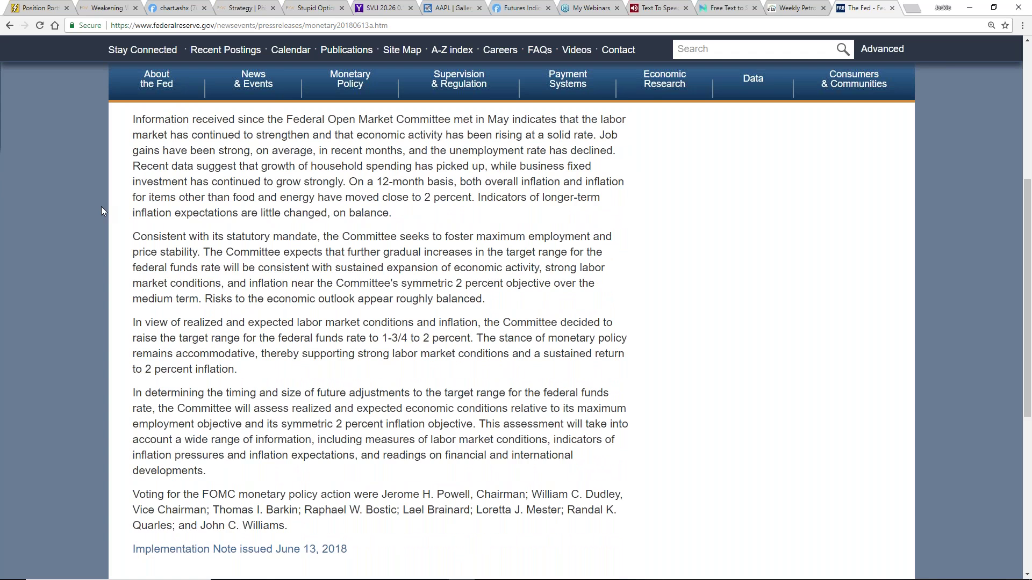
scroll(101, 206, down, 1)
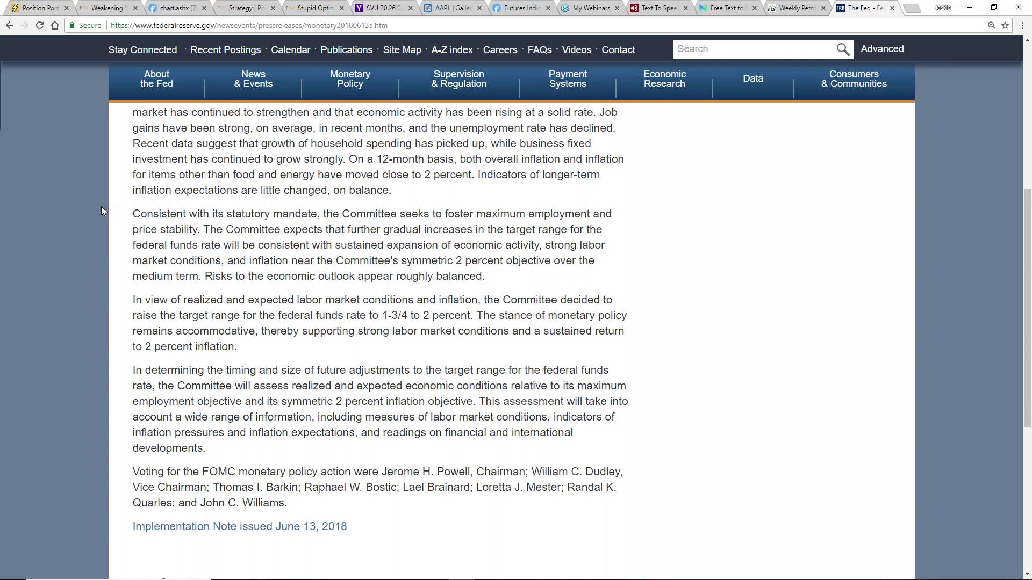
scroll(101, 211, down, 1)
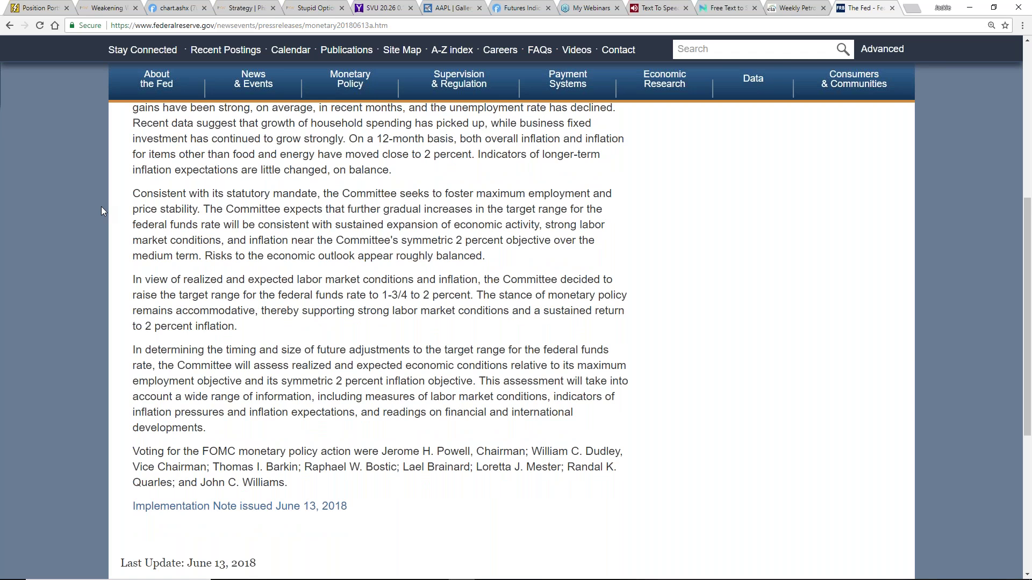
scroll(101, 211, down, 1)
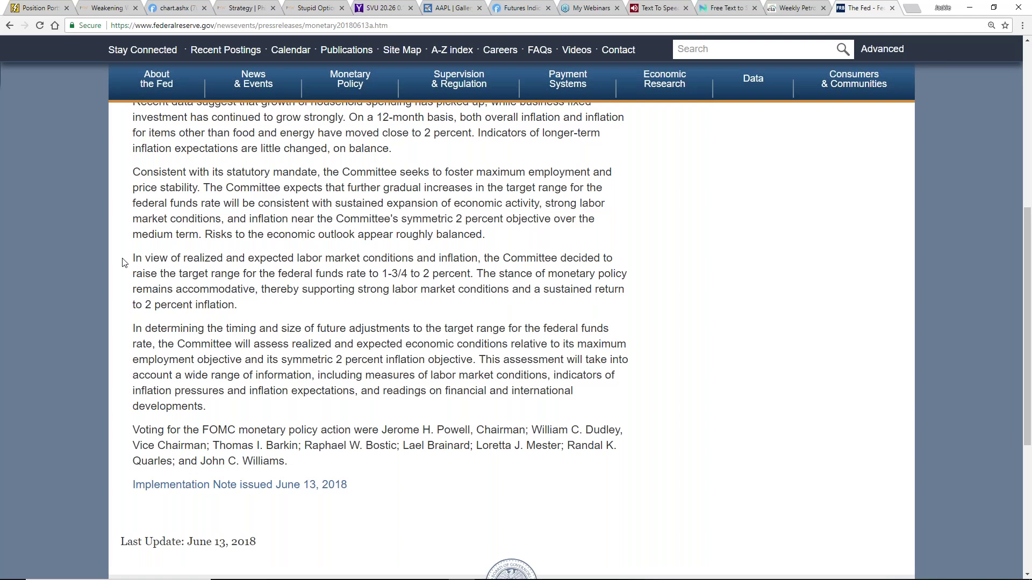
scroll(123, 263, down, 2)
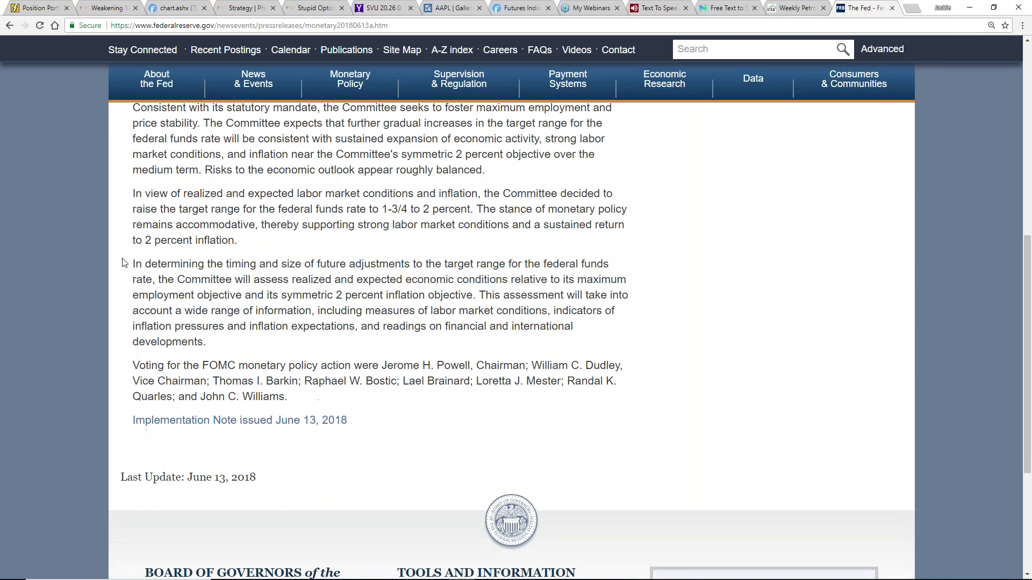
scroll(123, 263, down, 2)
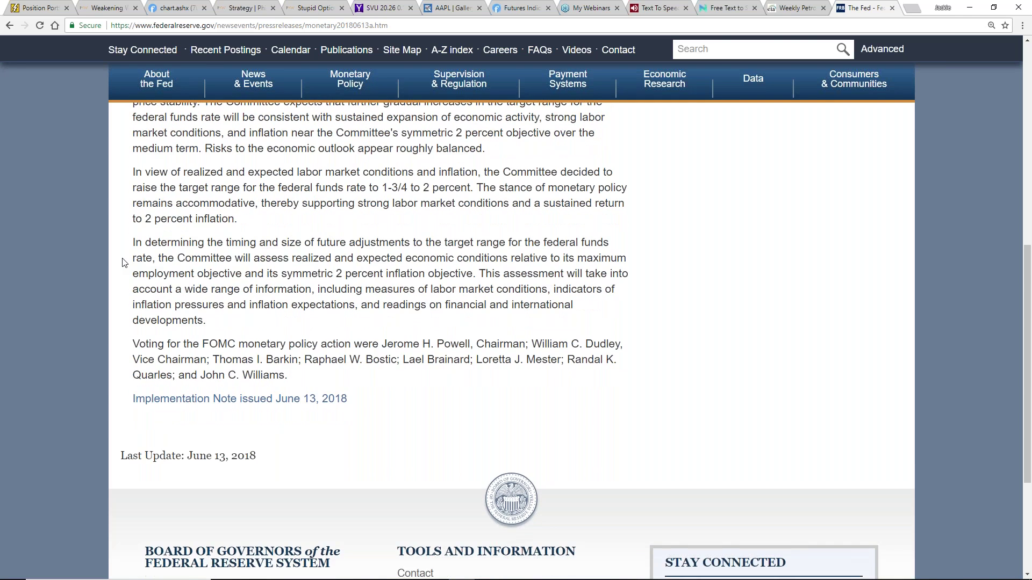
scroll(123, 262, up, 2)
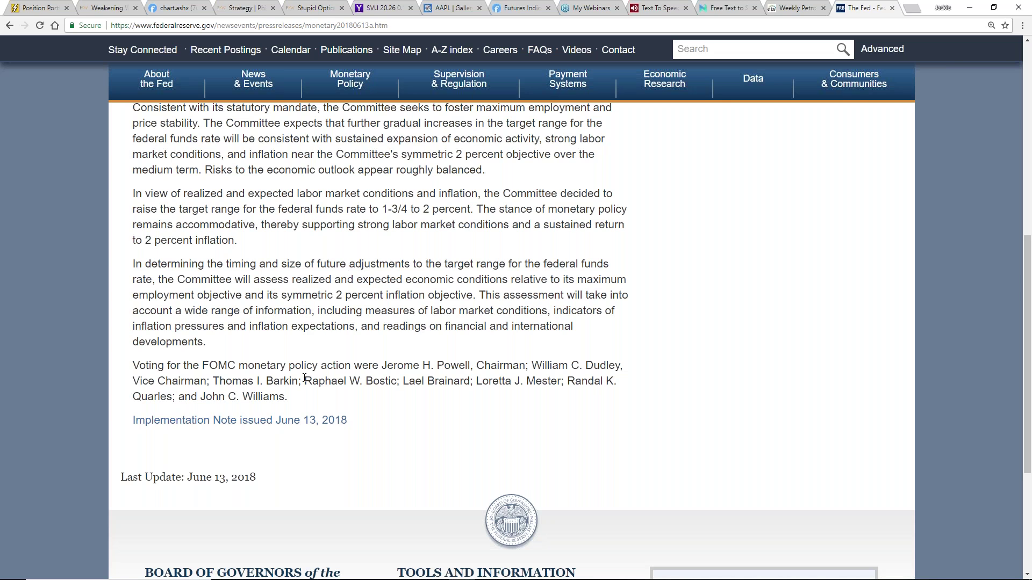
drag(286, 366, 324, 394)
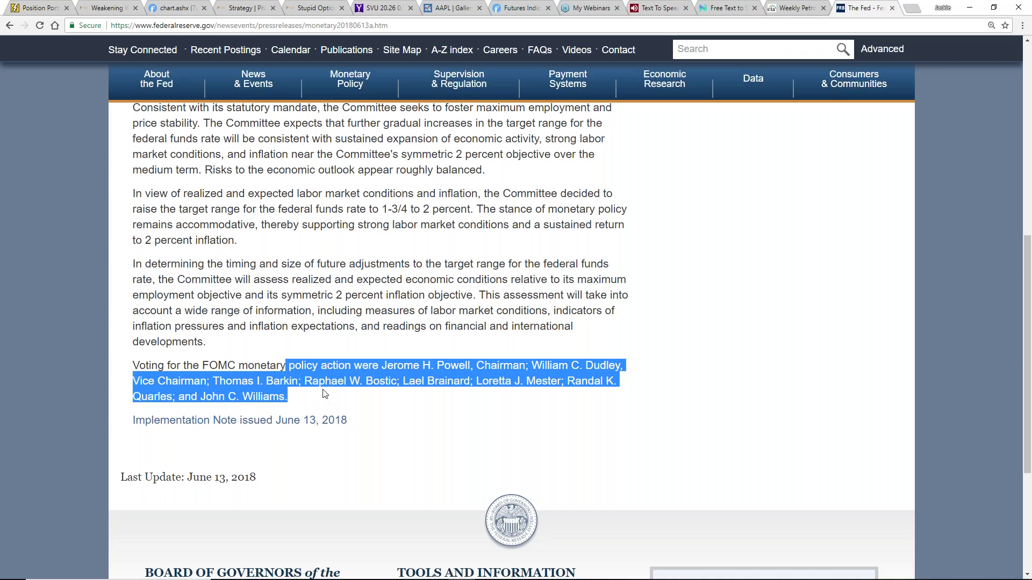
click(325, 395)
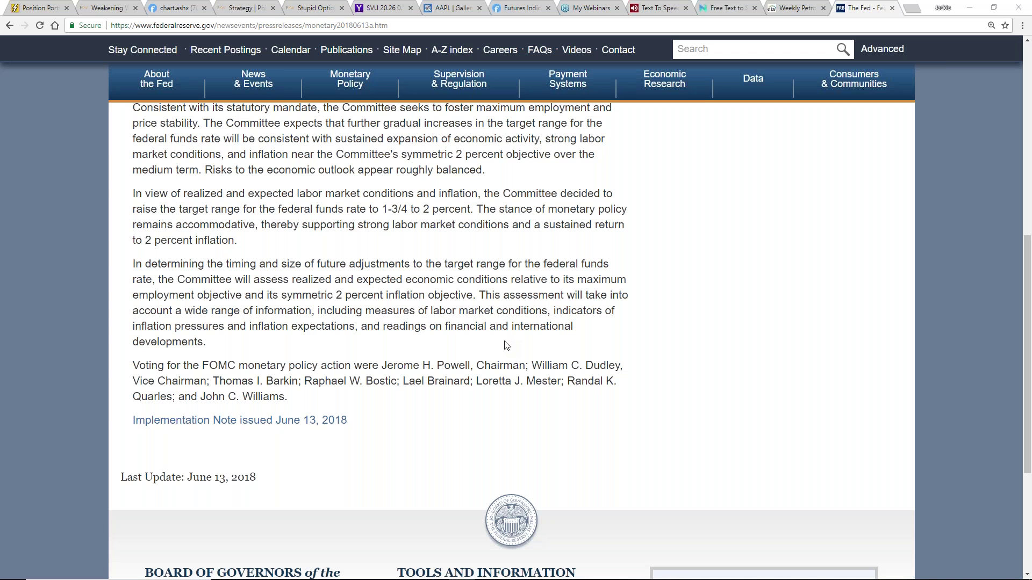
Load the daily Finviz chart for LB by replacing the svu ticker in the chart page's address
click(170, 11)
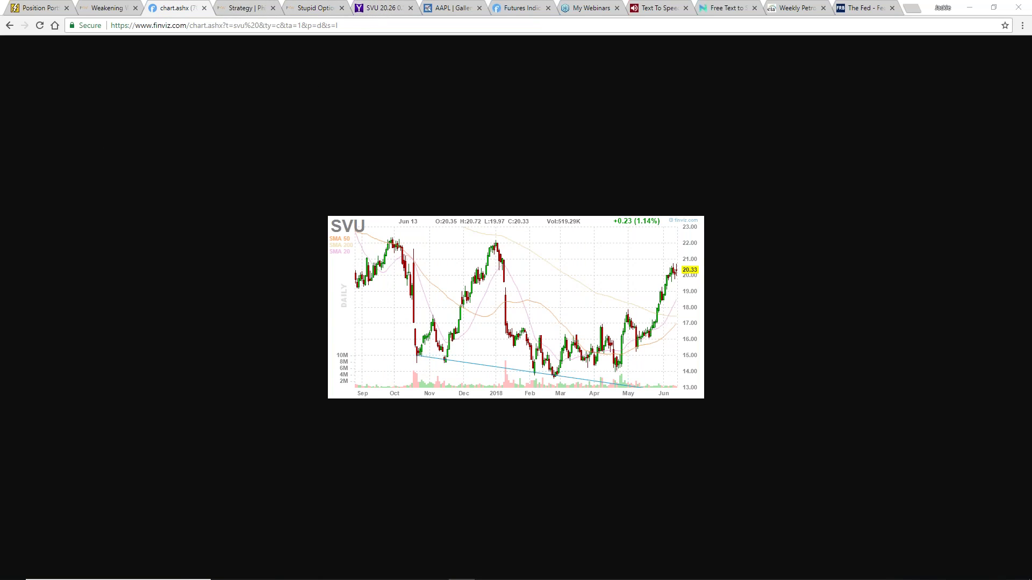
double_click(237, 26)
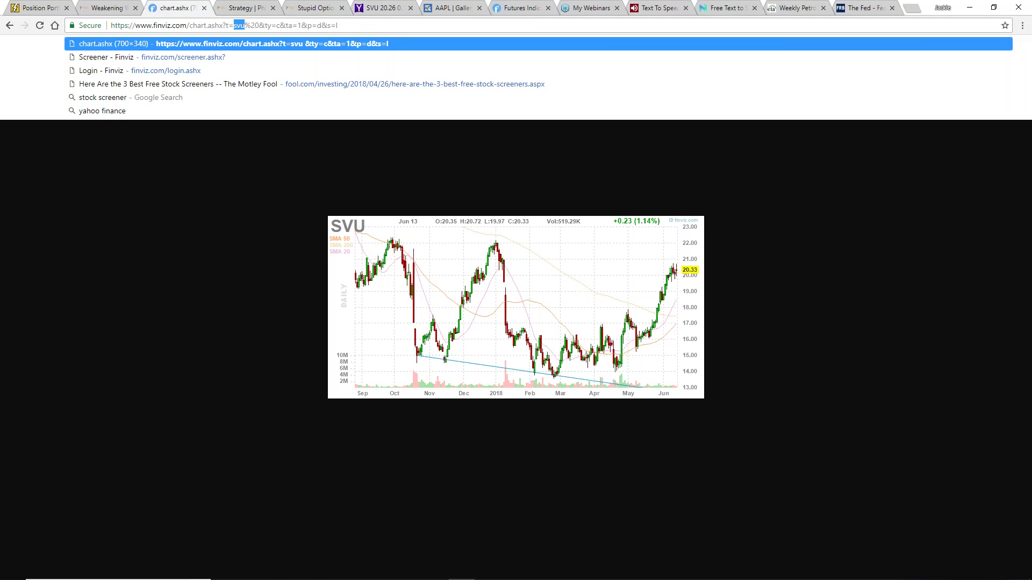
text(lb)
key(Return)
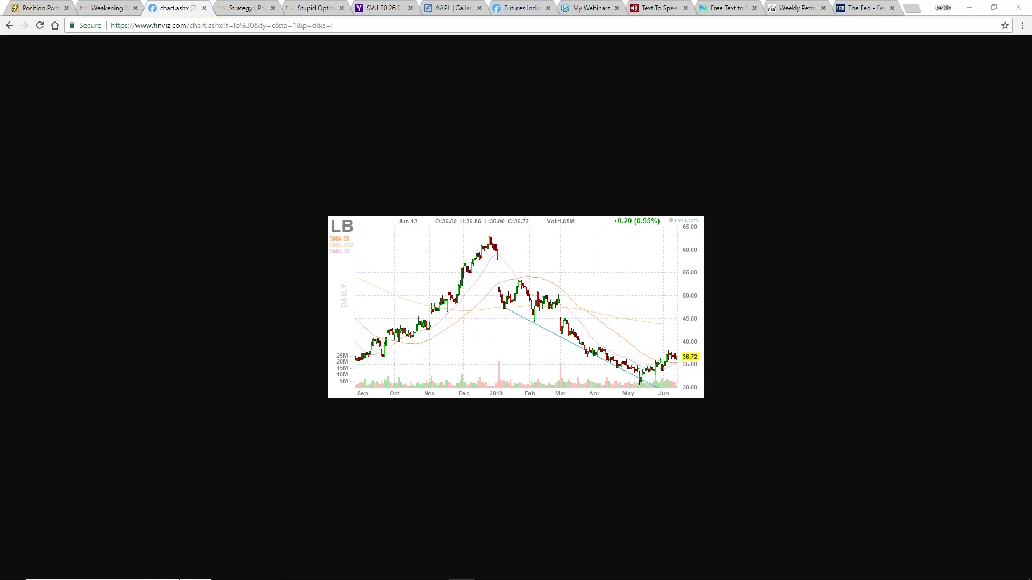
Switch to thinkorswim and load the LB option chain in All Products, showing its 17 JAN 20 expiration
mouse_move(462, 572)
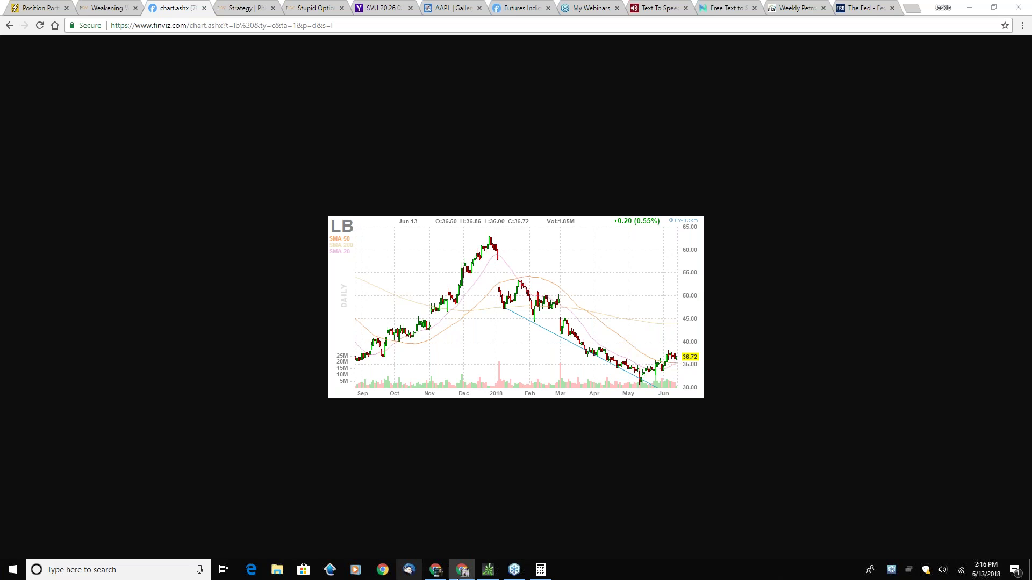
click(487, 570)
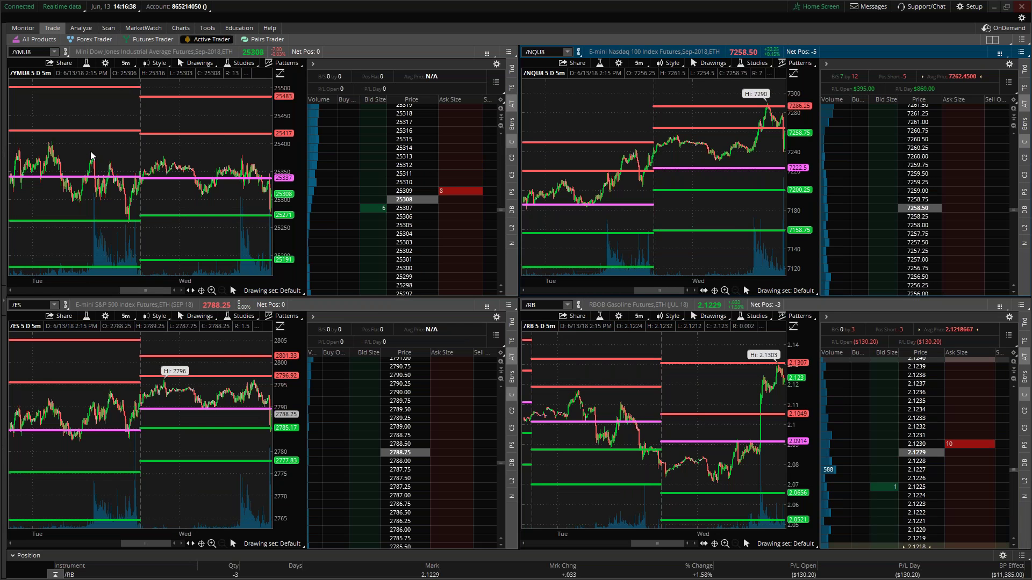
click(36, 39)
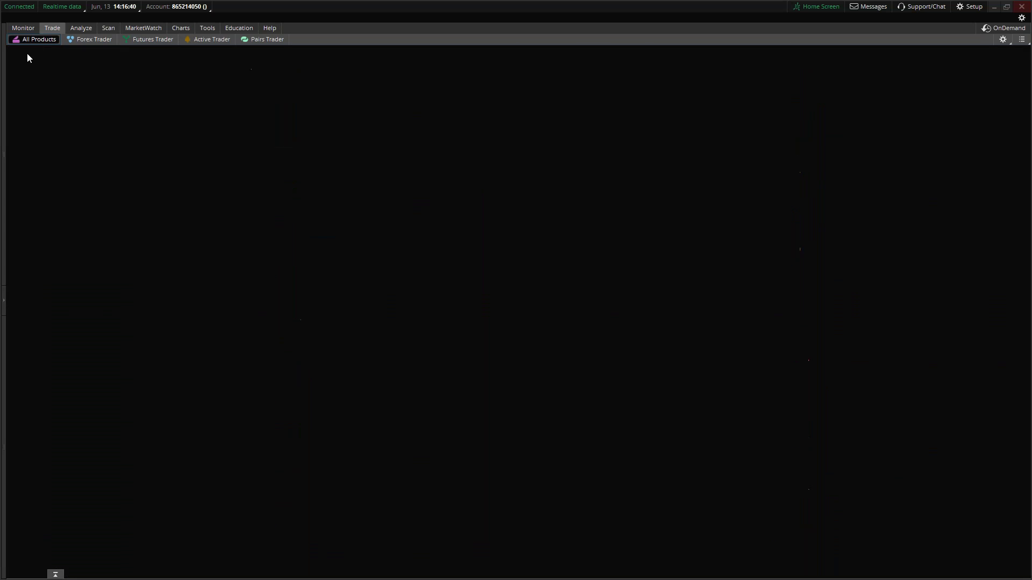
text(LB)
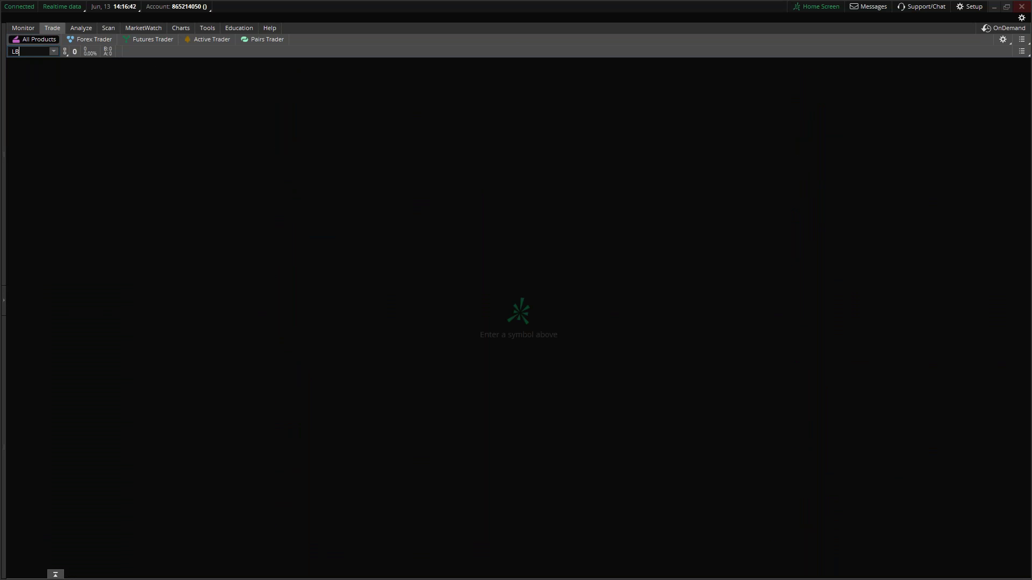
key(Return)
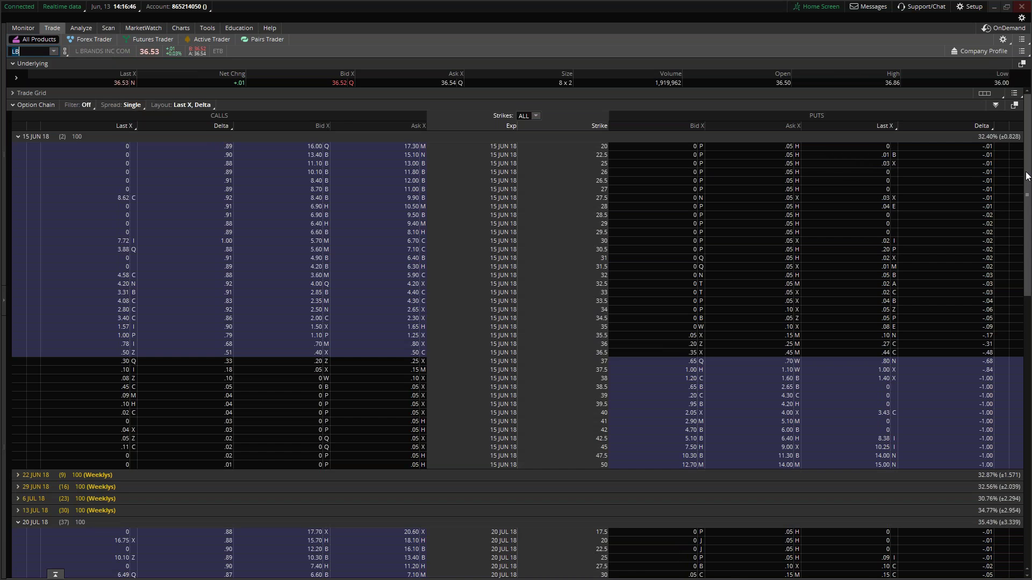
drag(1028, 176, 960, 487)
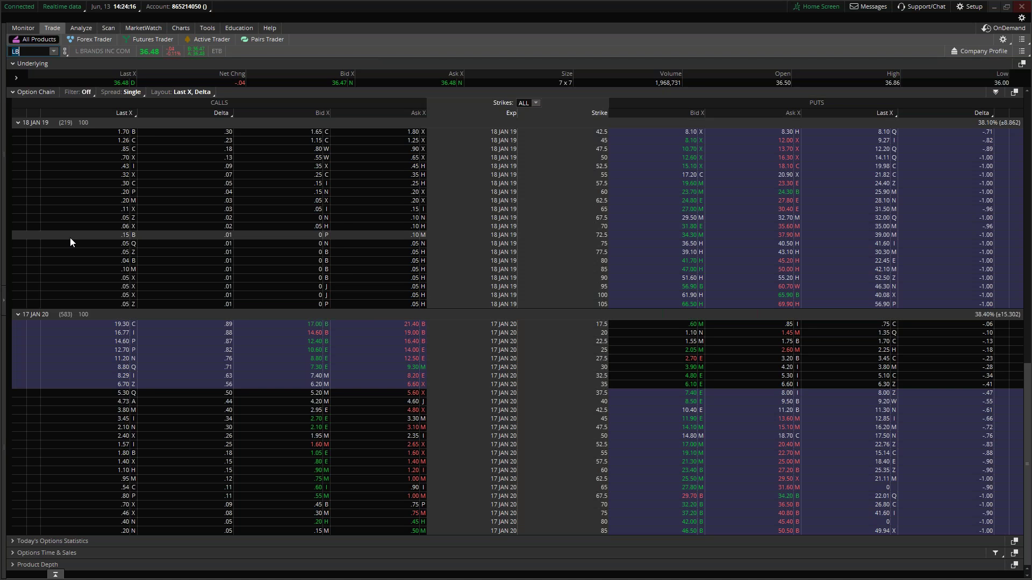
Compare LB's 2018, January 2019 and January 2020 option prices, expanding the 16 NOV 18 expiration
click(205, 25)
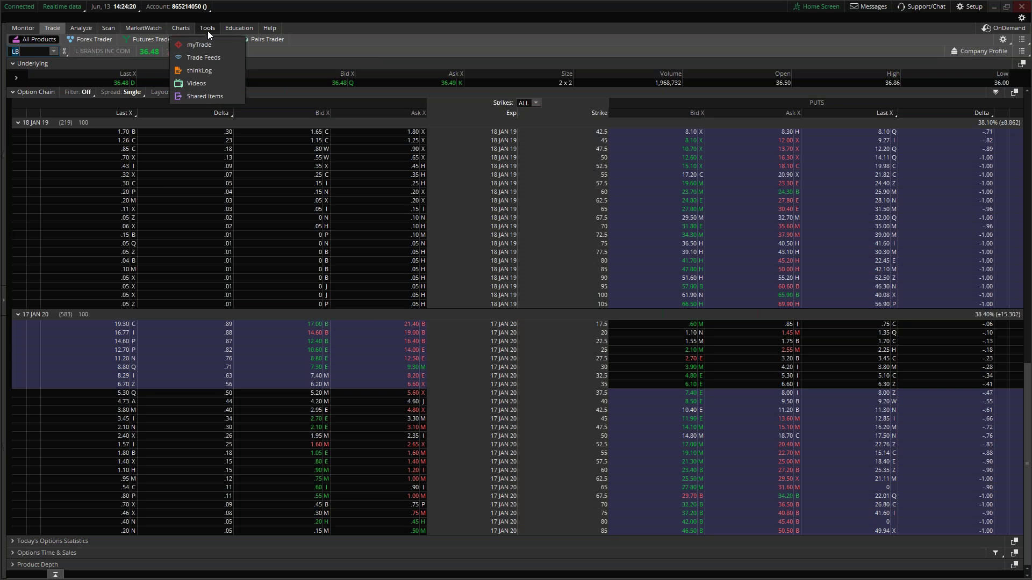
click(208, 29)
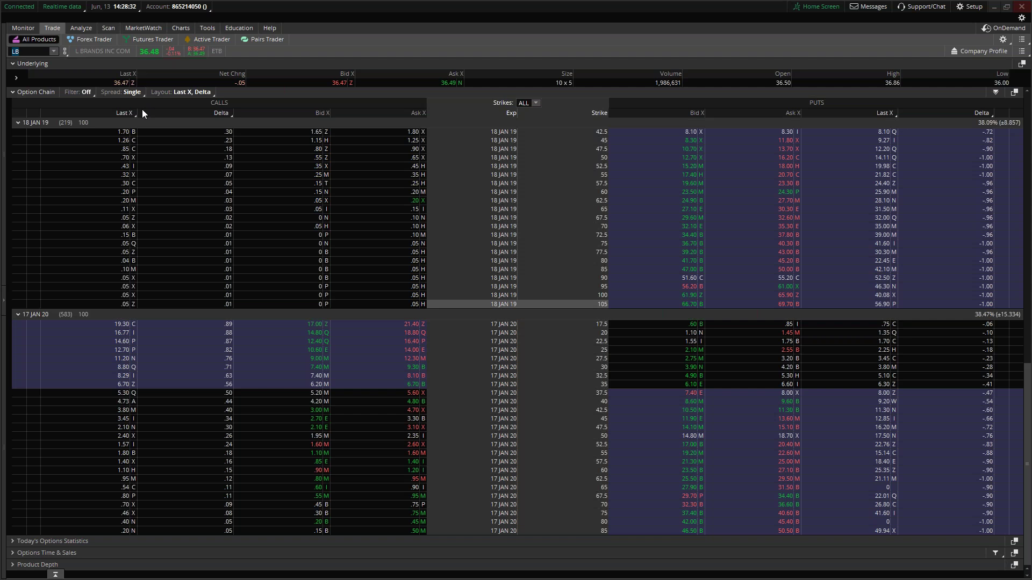
drag(1025, 418, 1024, 265)
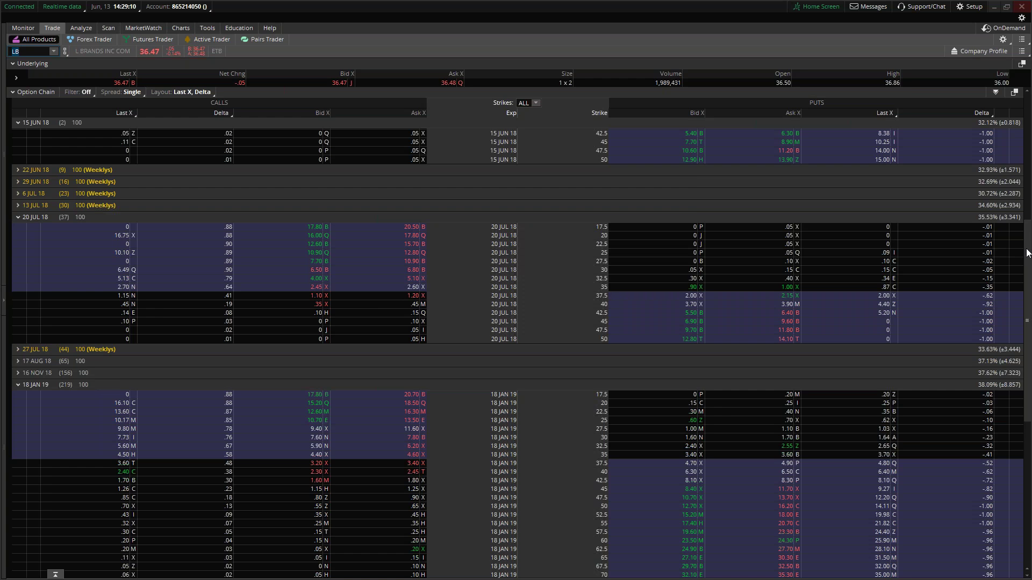
scroll(1024, 263, down, 8)
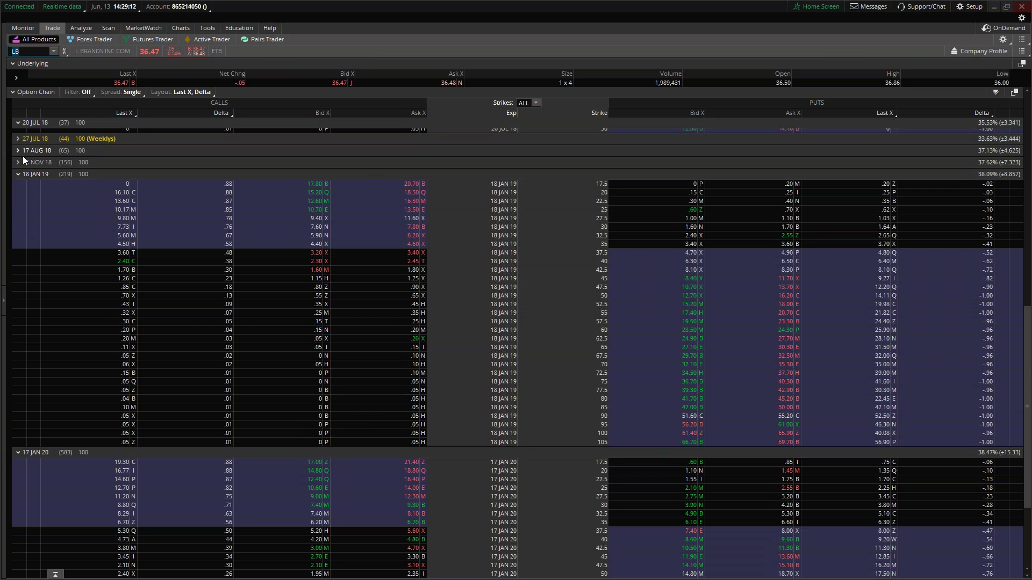
click(34, 160)
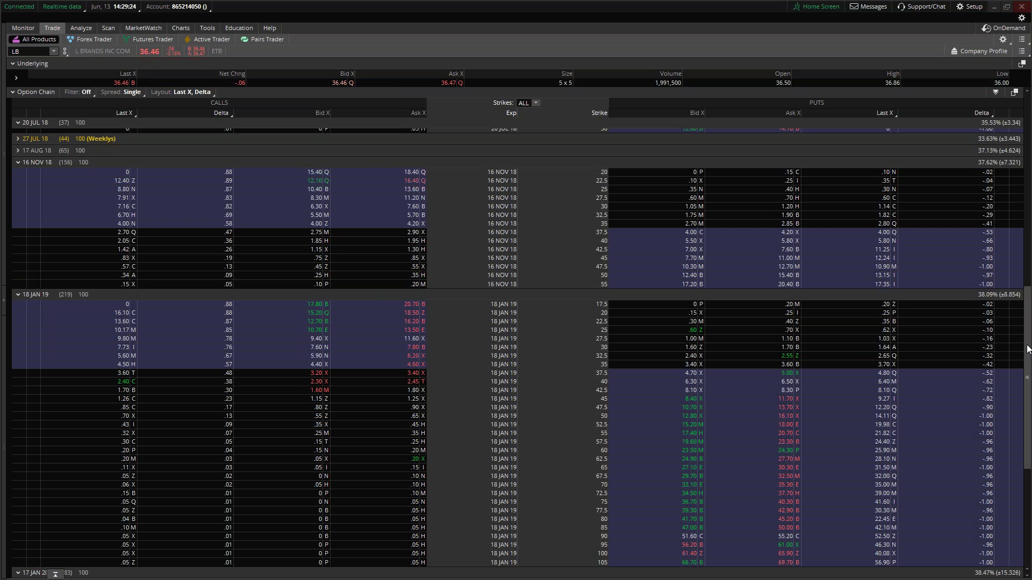
scroll(1027, 347, down, 5)
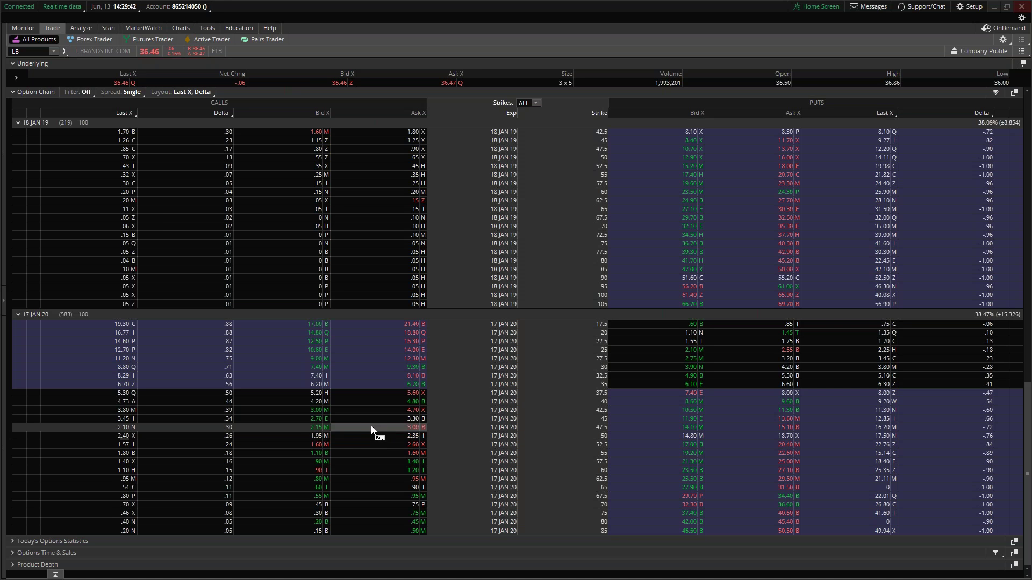
scroll(469, 266, up, 3)
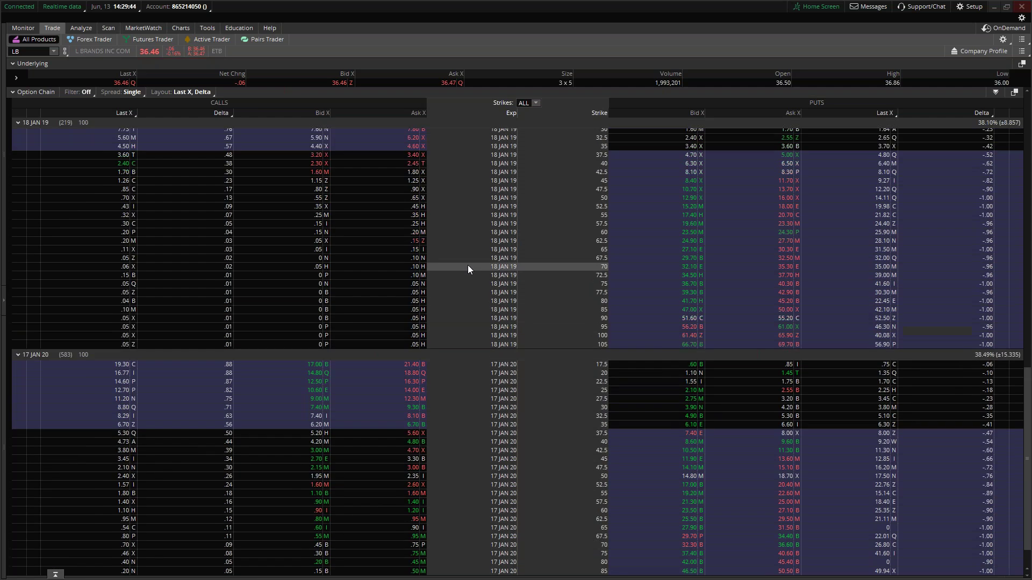
scroll(468, 266, up, 1)
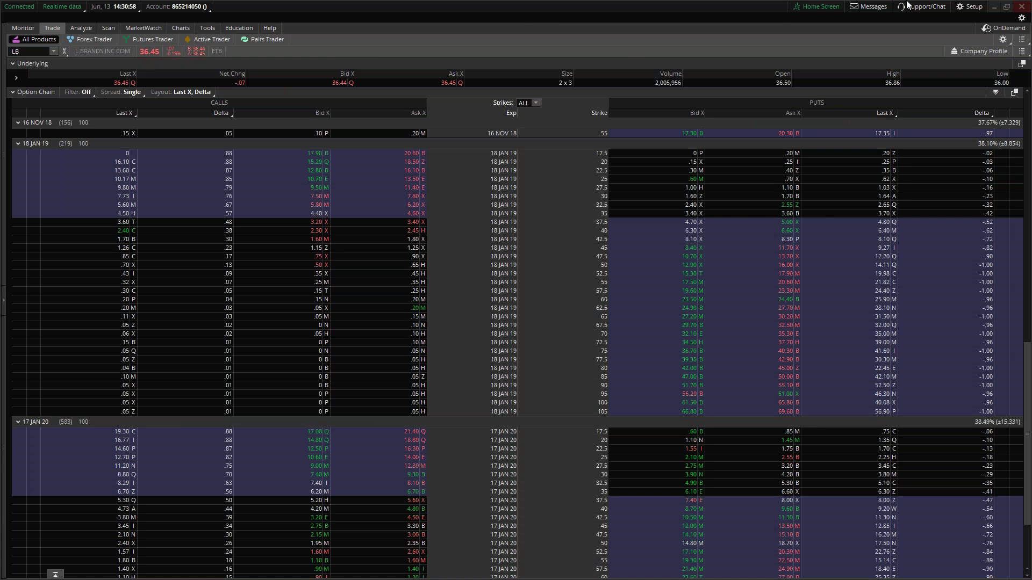
Check Finviz's hourly index futures charts in Chrome and buy back one short /NQU8 contract in thinkorswim's Active Trader
click(994, 7)
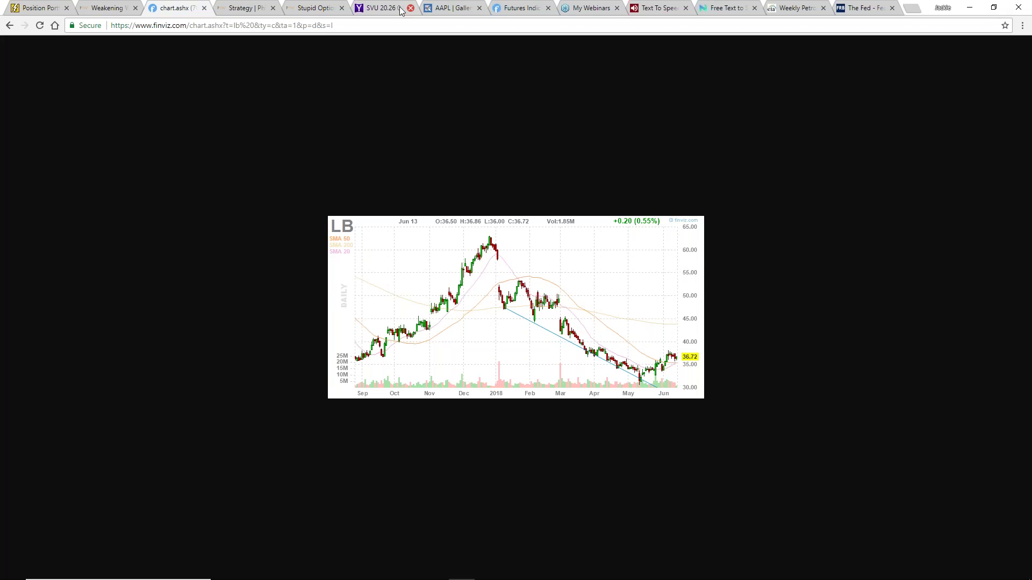
click(515, 7)
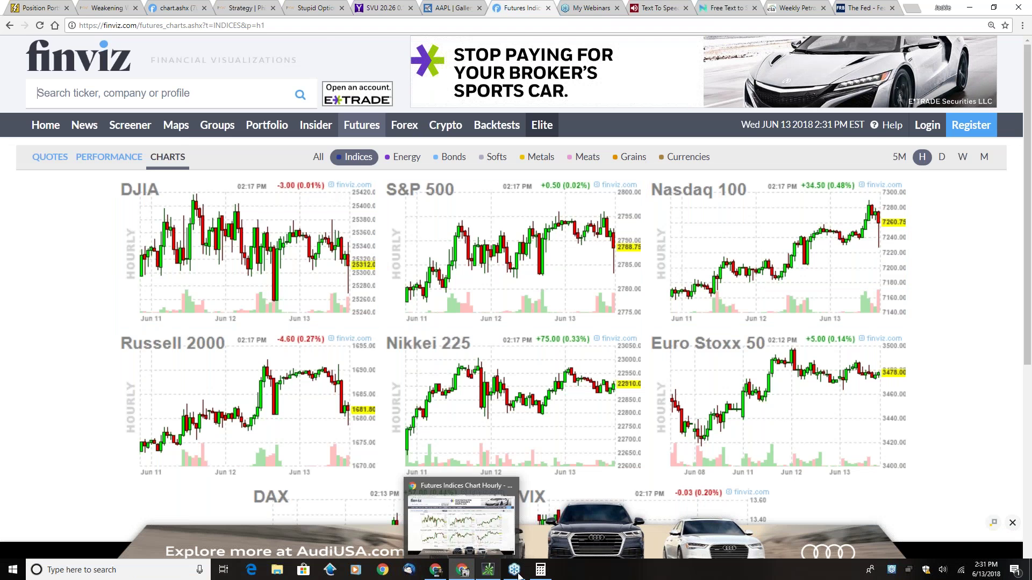
click(490, 573)
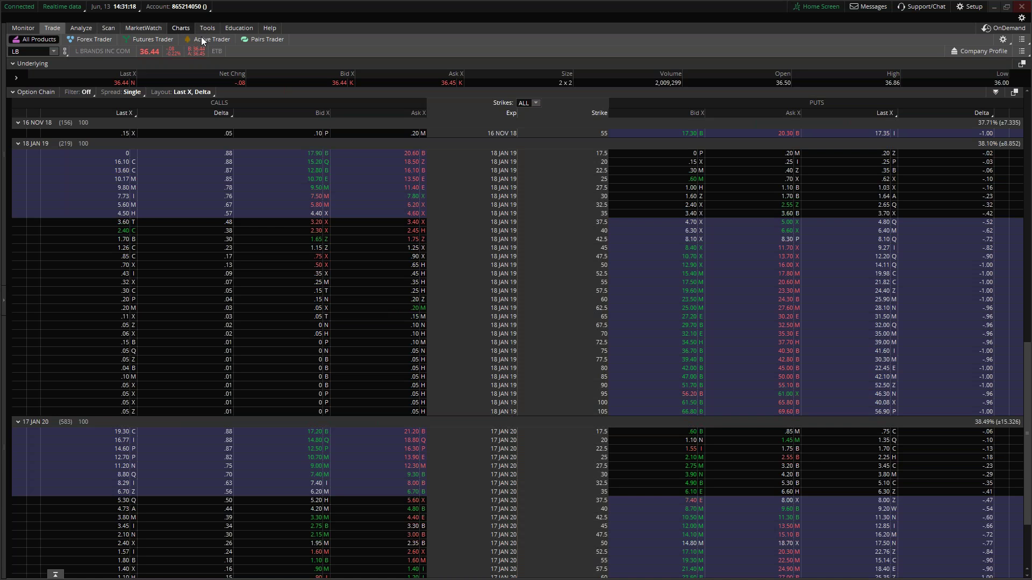
click(218, 42)
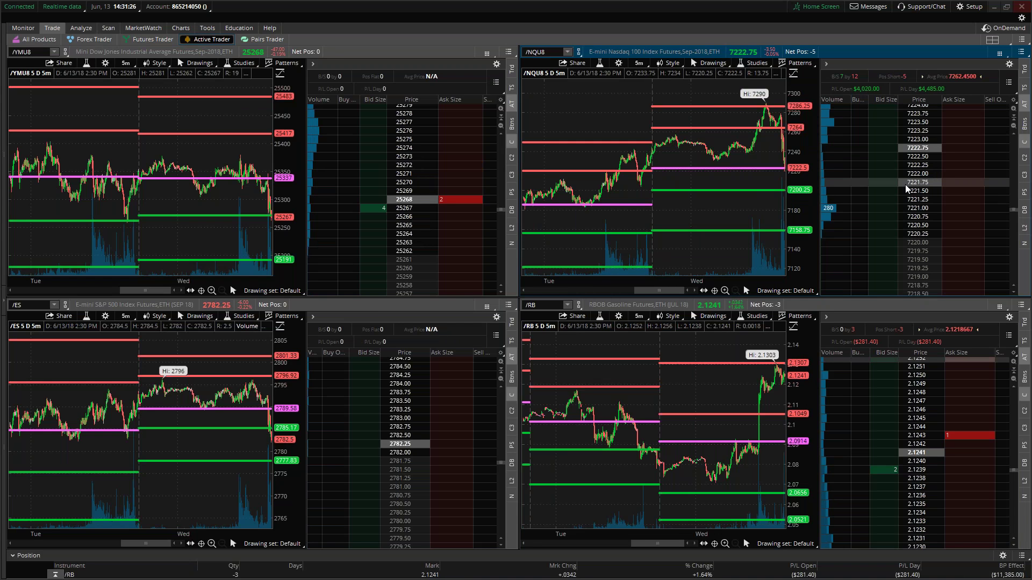
click(885, 147)
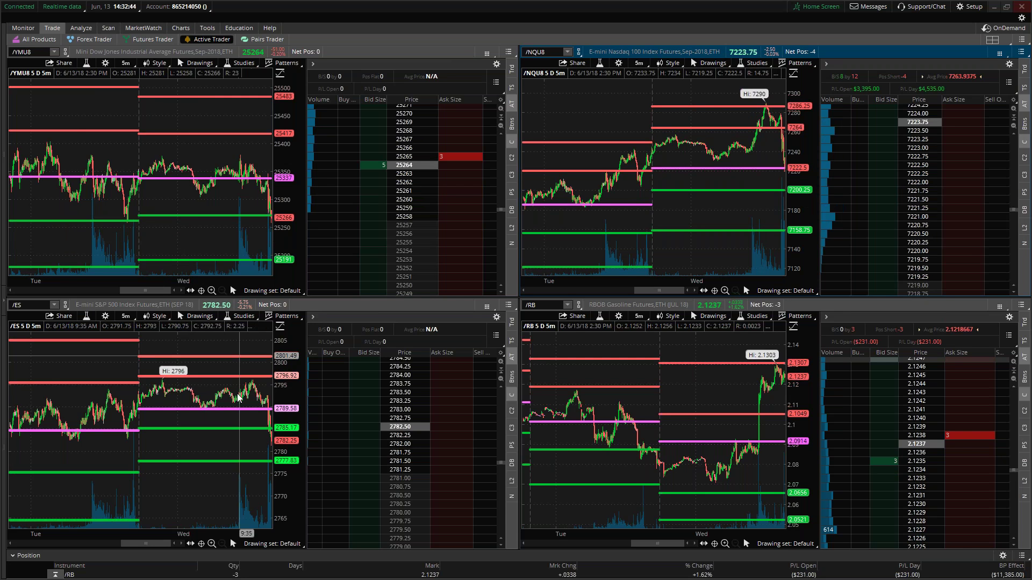
Replace the /RB gasoline futures with the Russell 2000 Mini futures by changing the symbol to /TF
click(538, 305)
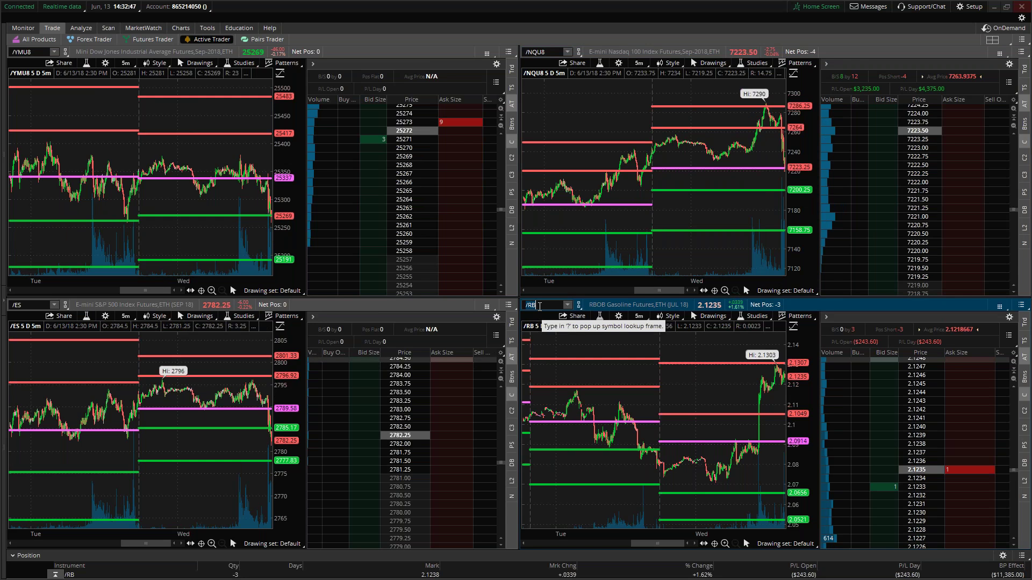
key(BackSpace)
key(BackSpace)
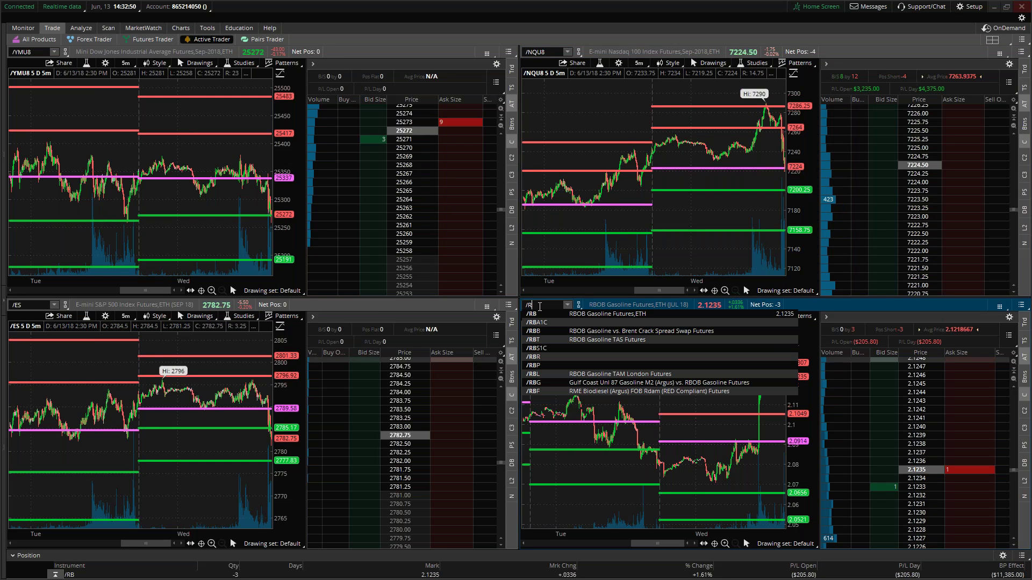
text(TF)
key(Return)
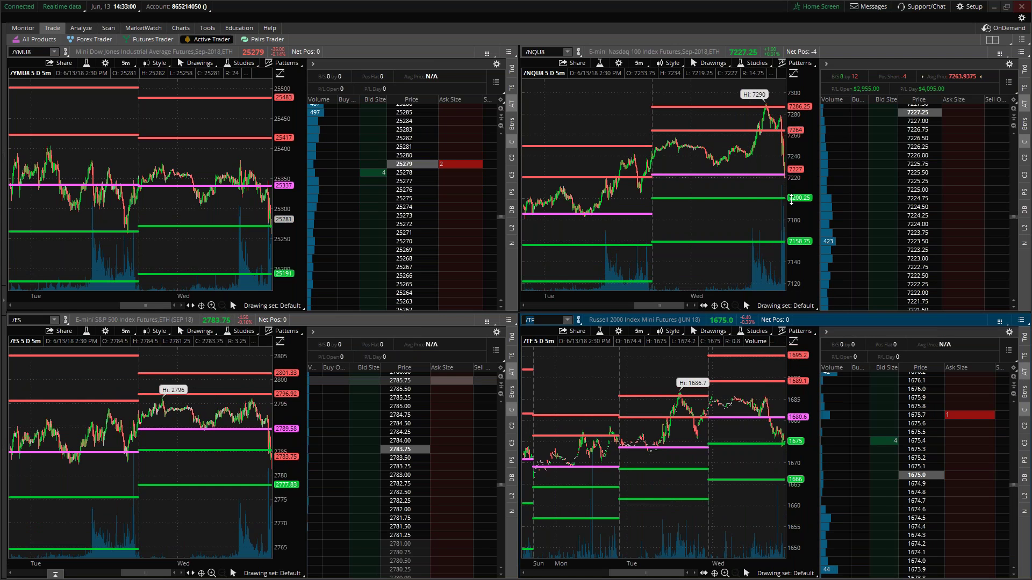
Buy back one /NQU8 contract with a stop order, and place and cancel a one-contract buy limit at 7230.75
scroll(992, 240, up, 3)
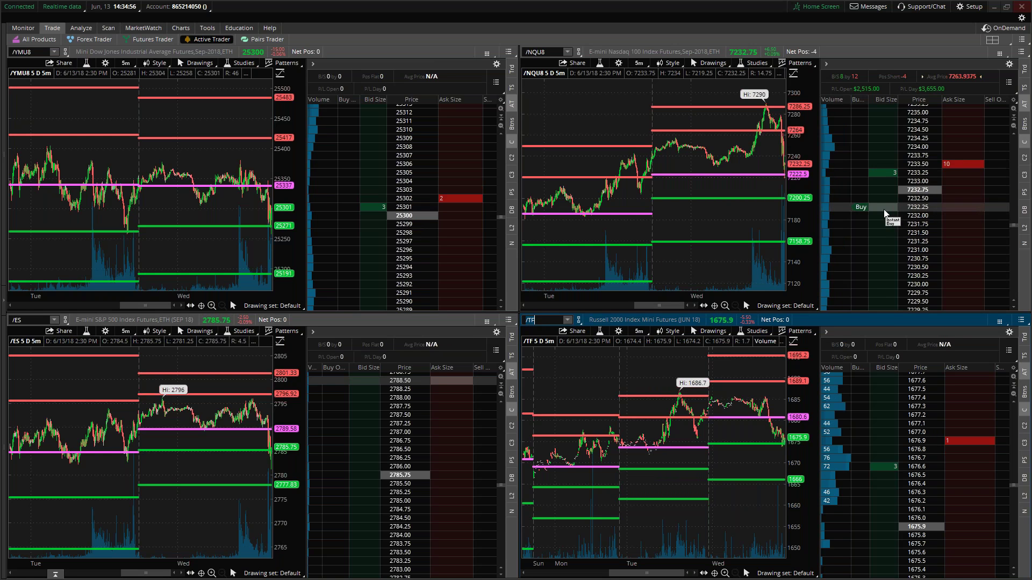
click(880, 192)
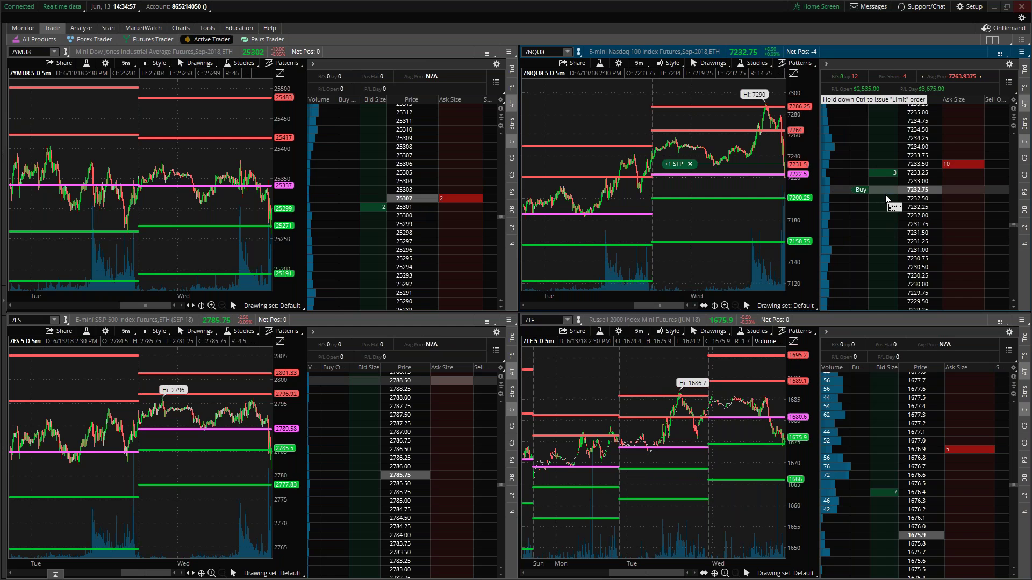
click(879, 263)
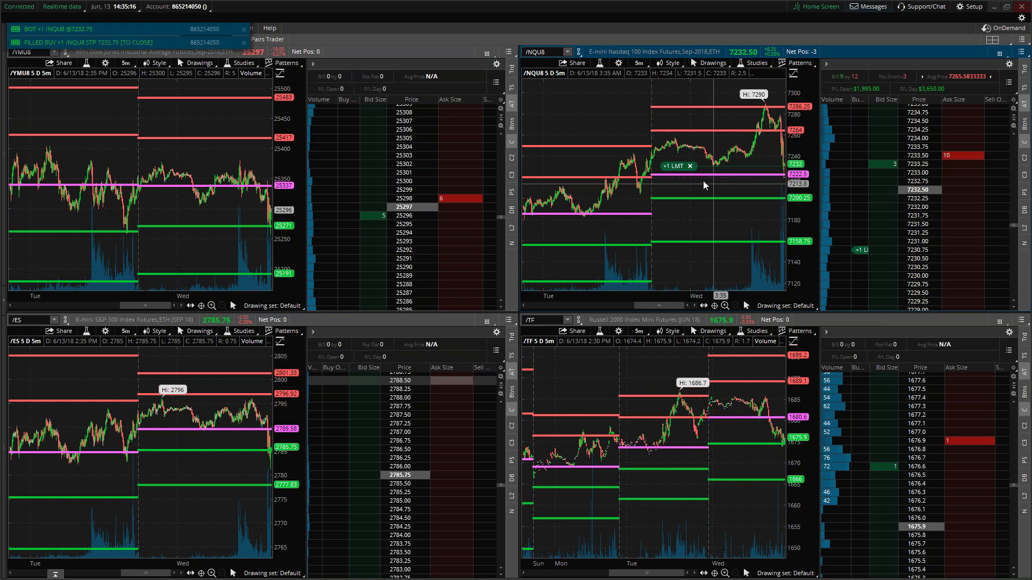
click(690, 166)
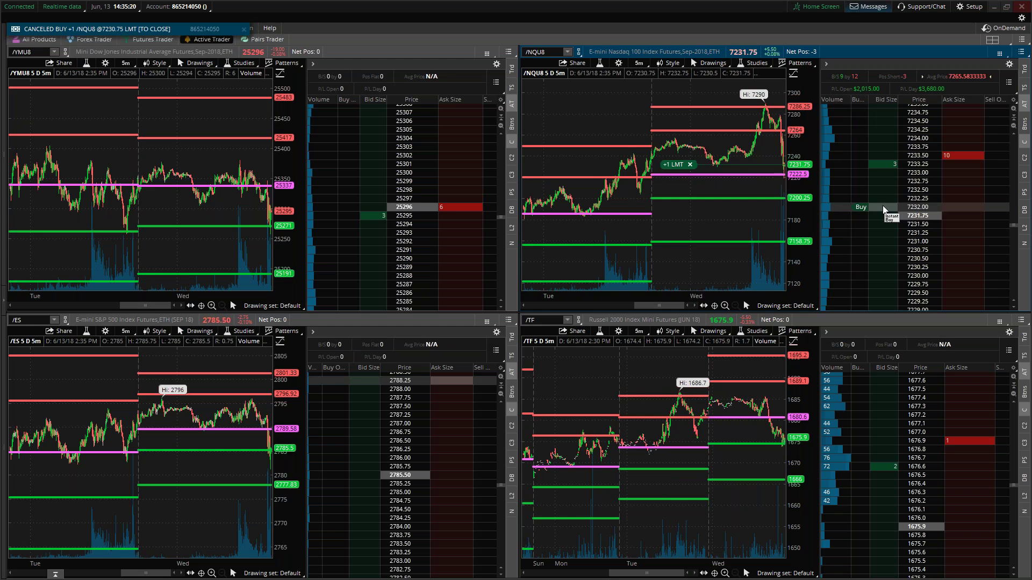
Close the rest of the short /NQU8 position with one-contract buy limit orders, starting at 7232.00
click(883, 209)
click(881, 210)
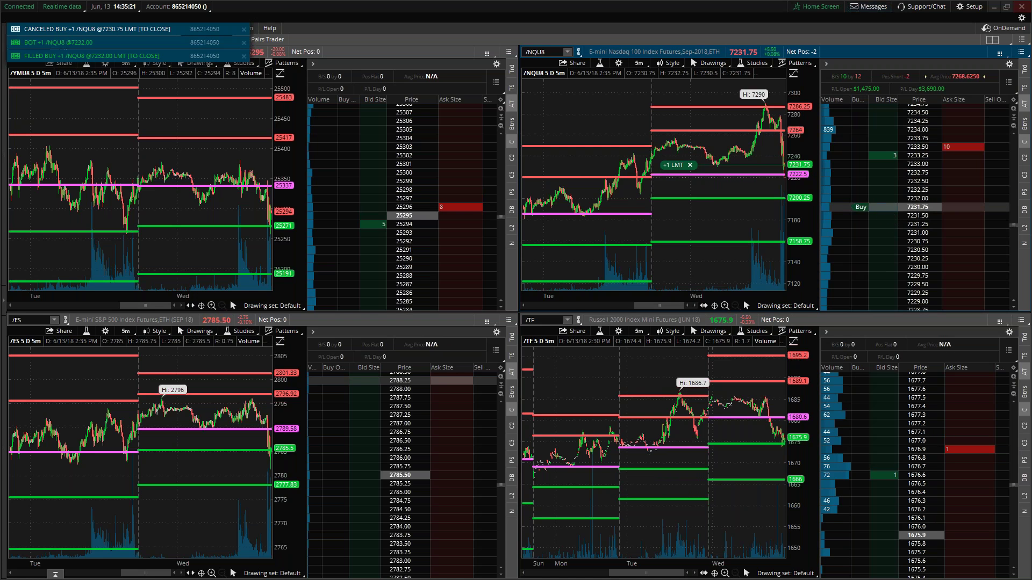
click(883, 211)
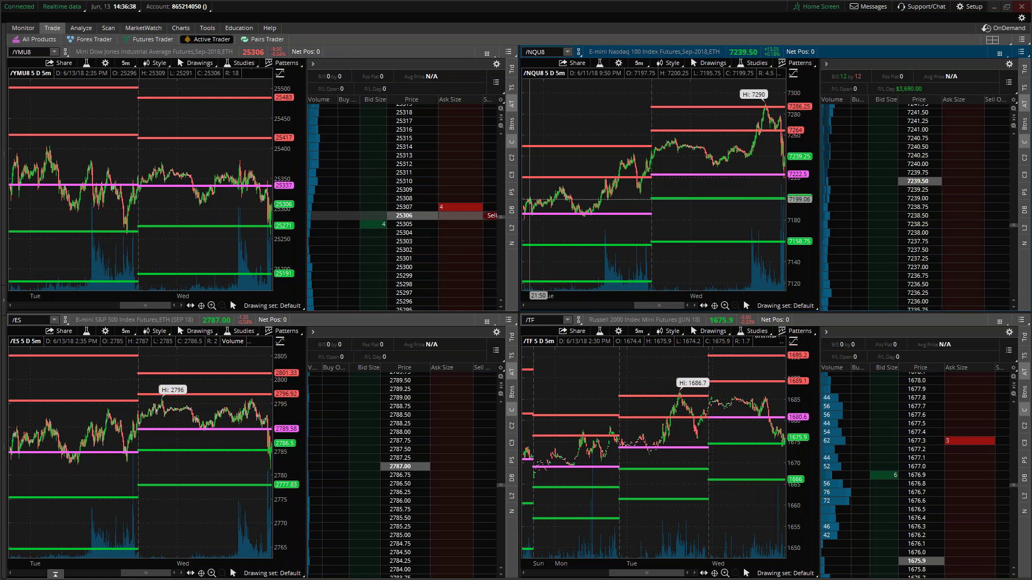
Switch to Chrome and review the LB position table and roll plan in the Weakening Wednesday post's comments
click(994, 9)
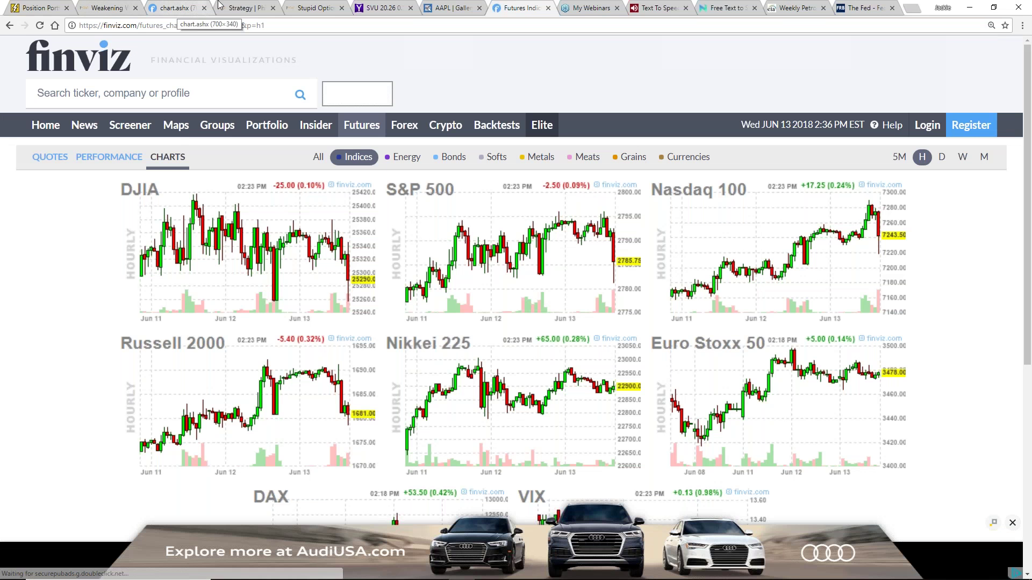
click(235, 6)
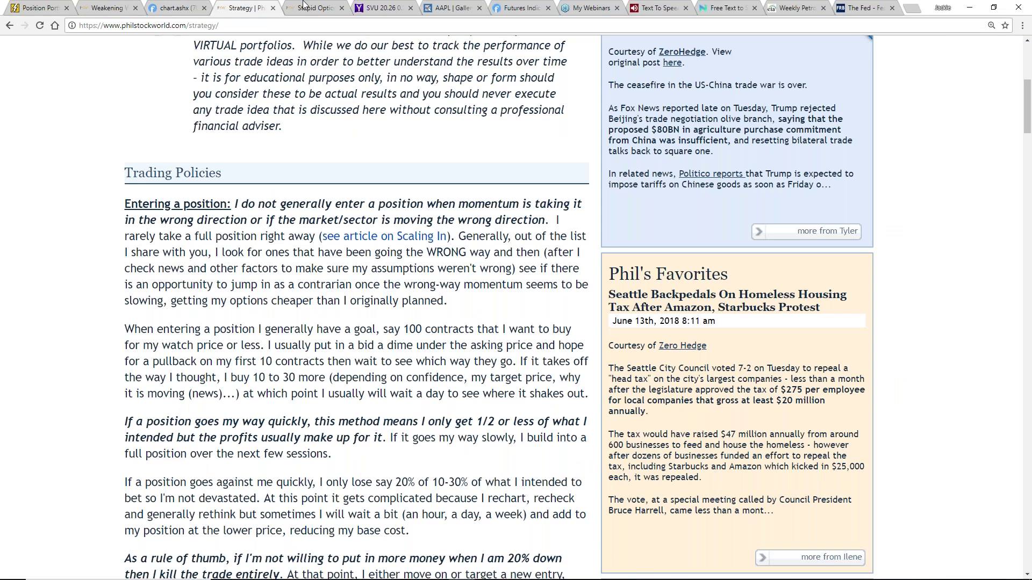
click(96, 8)
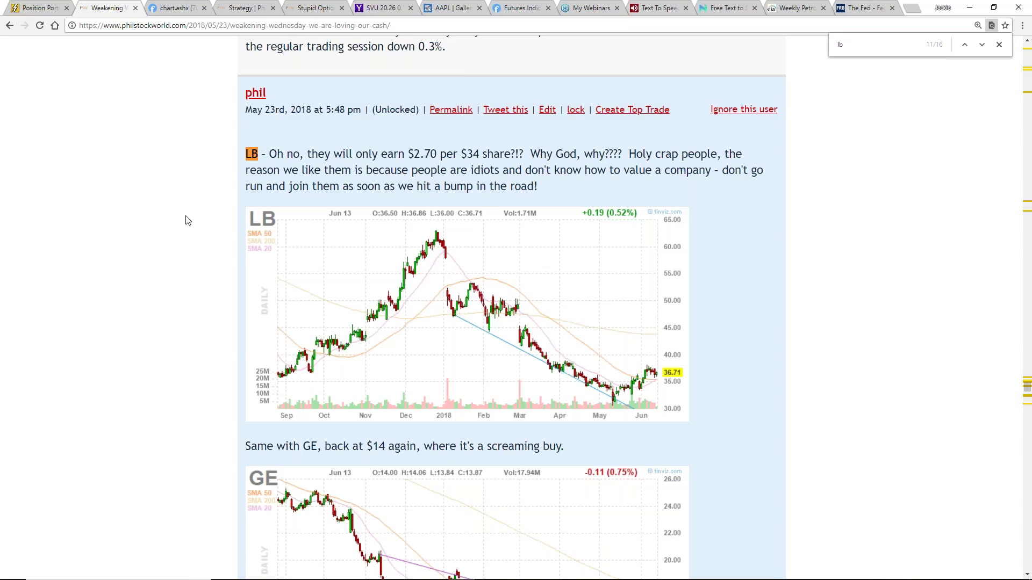
scroll(188, 221, down, 15)
scroll(187, 221, up, 5)
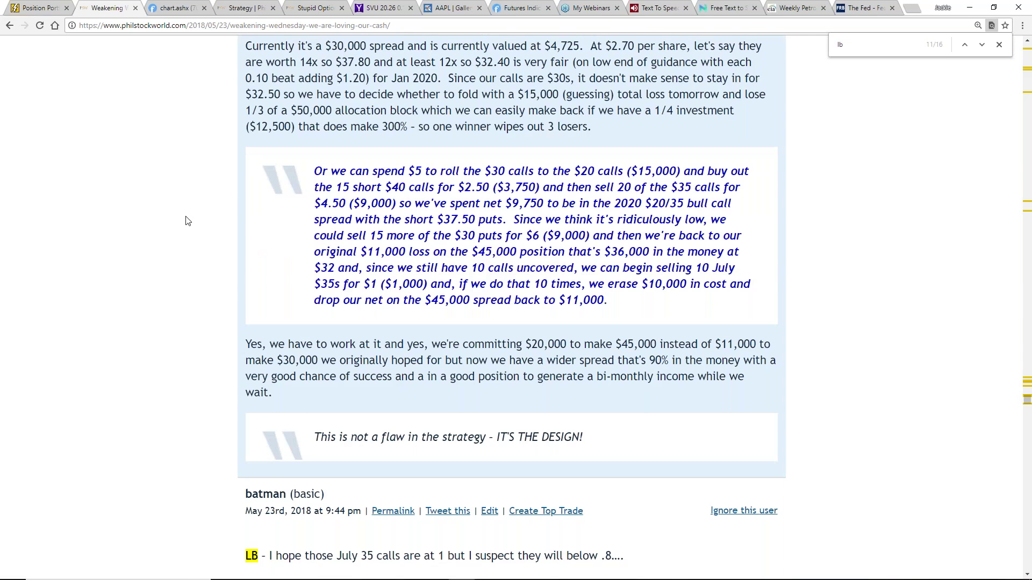
scroll(187, 220, up, 3)
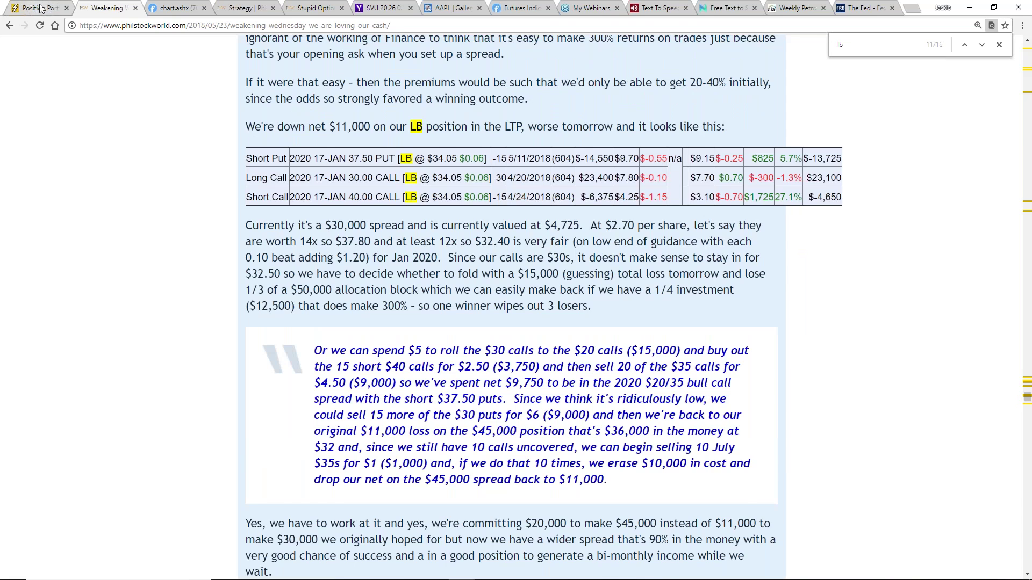
Switch to the PowerOptions portfolio page and review the short put positions and the portfolio totals
click(37, 7)
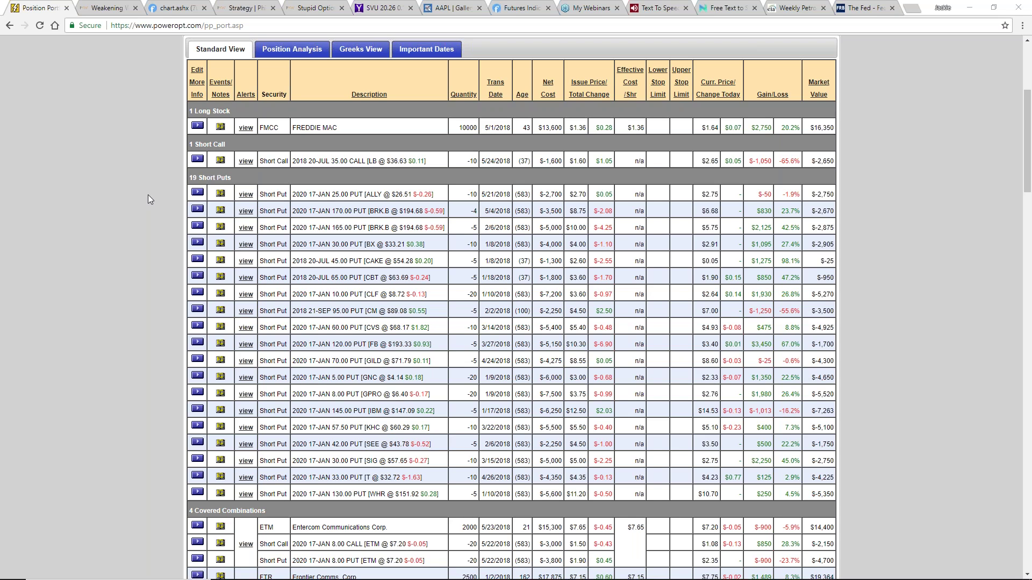
scroll(141, 203, down, 3)
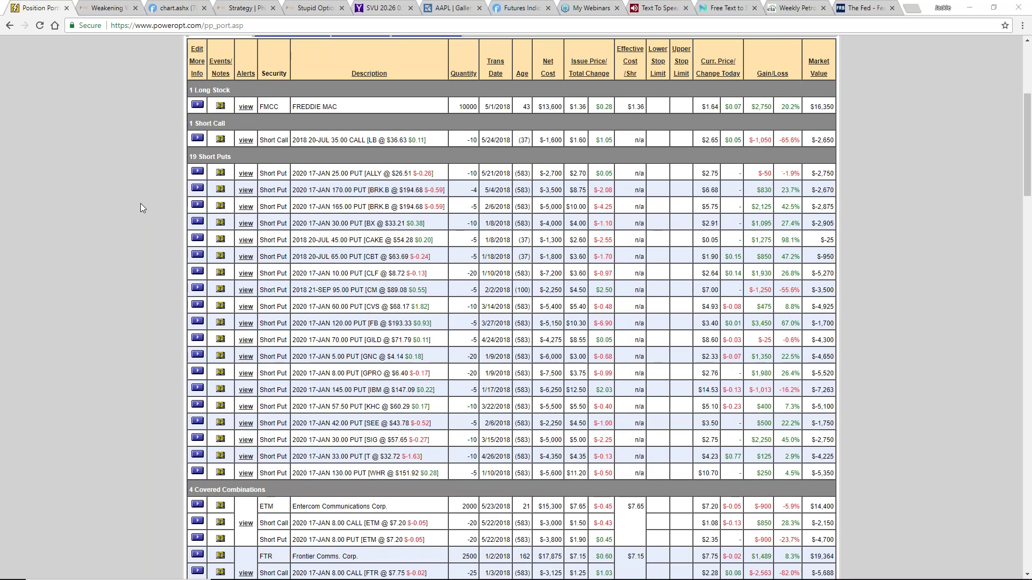
scroll(141, 203, up, 3)
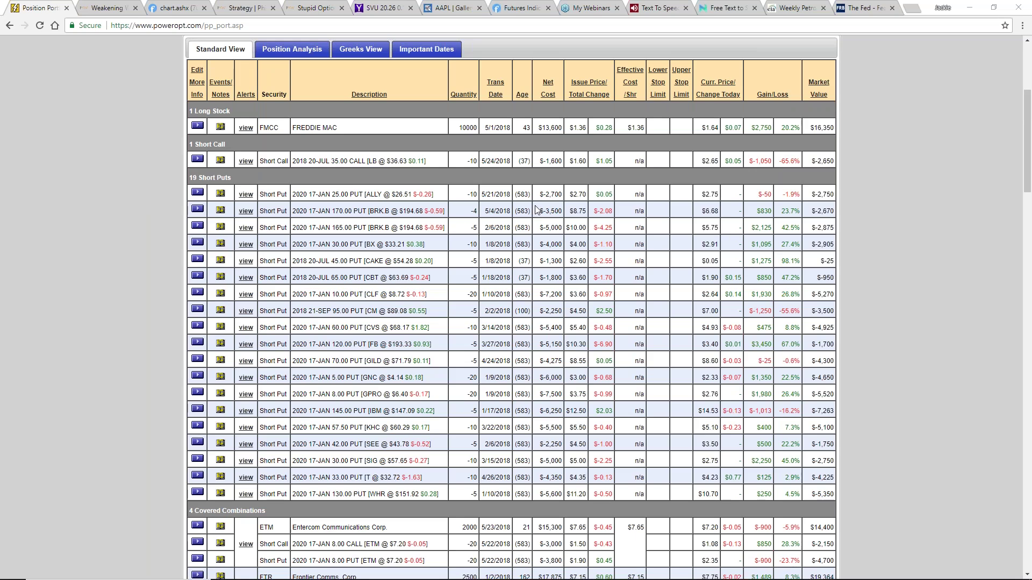
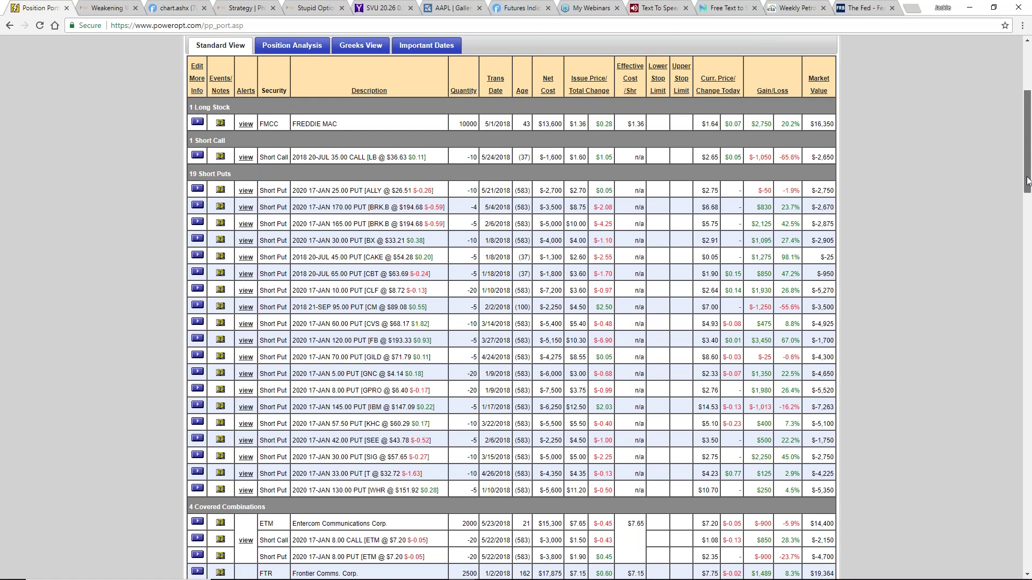
drag(1027, 177, 1027, 557)
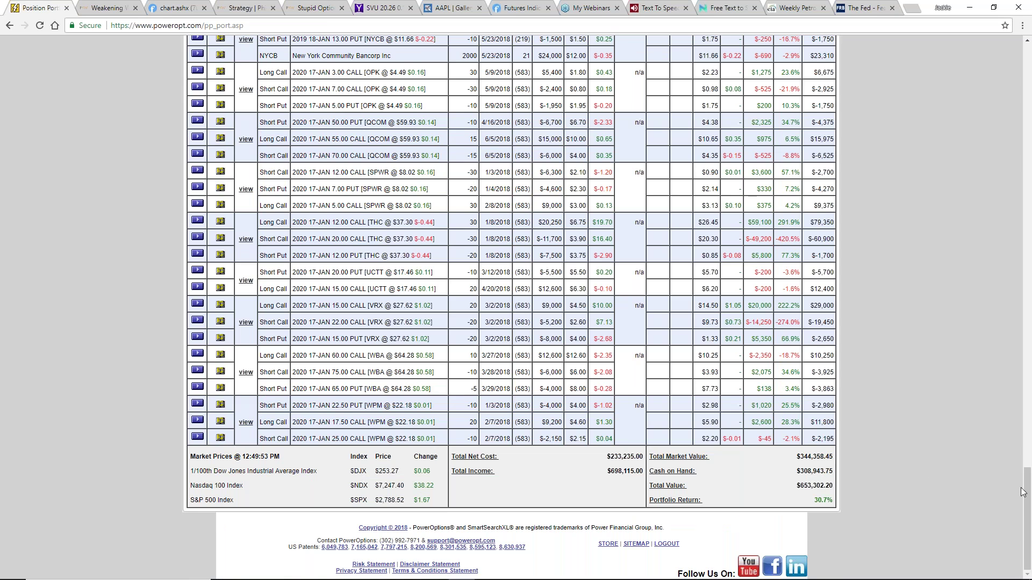
drag(1025, 489, 1017, 135)
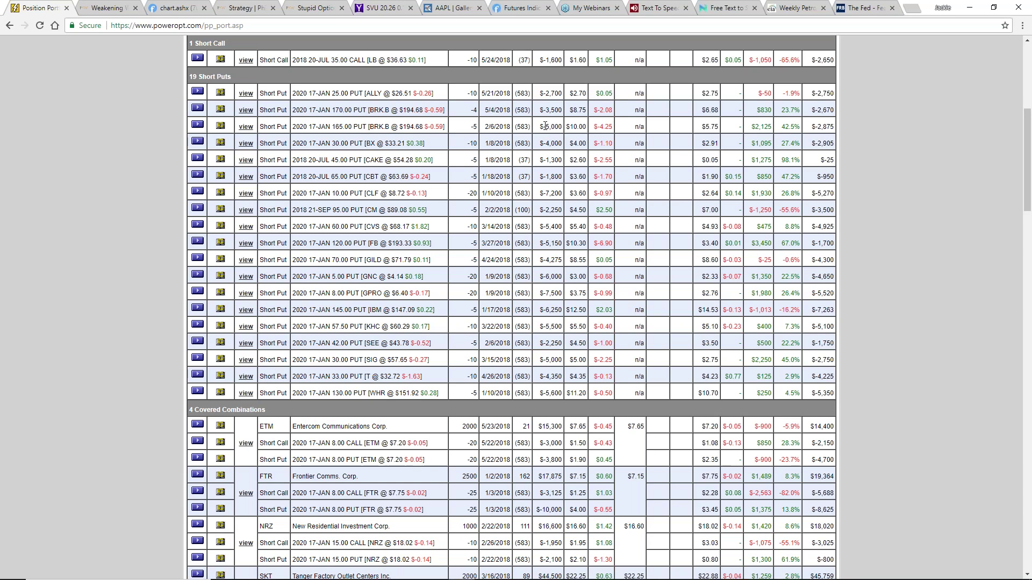
drag(545, 110, 564, 128)
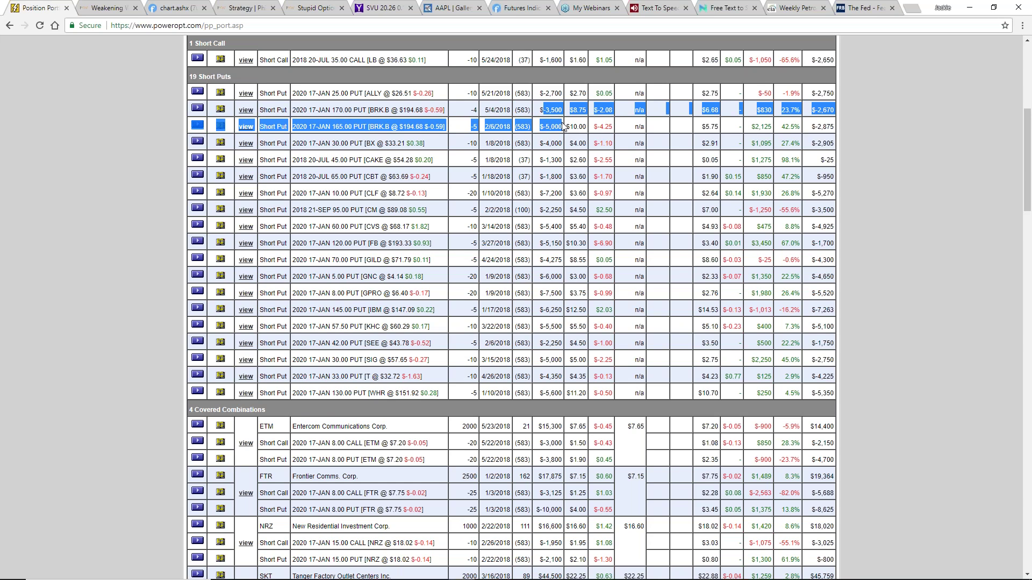
click(557, 128)
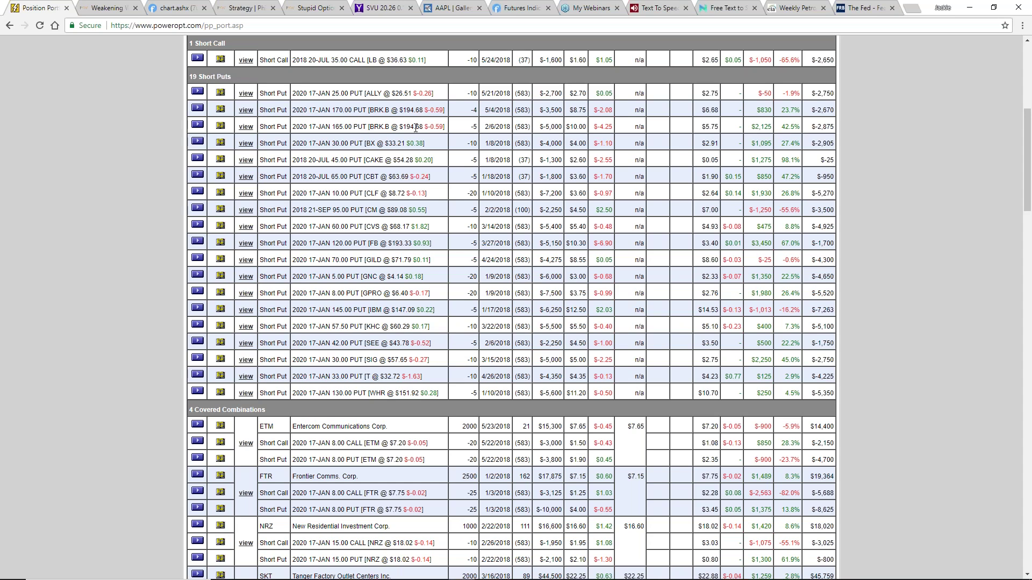
mouse_move(463, 574)
right_click(742, 303)
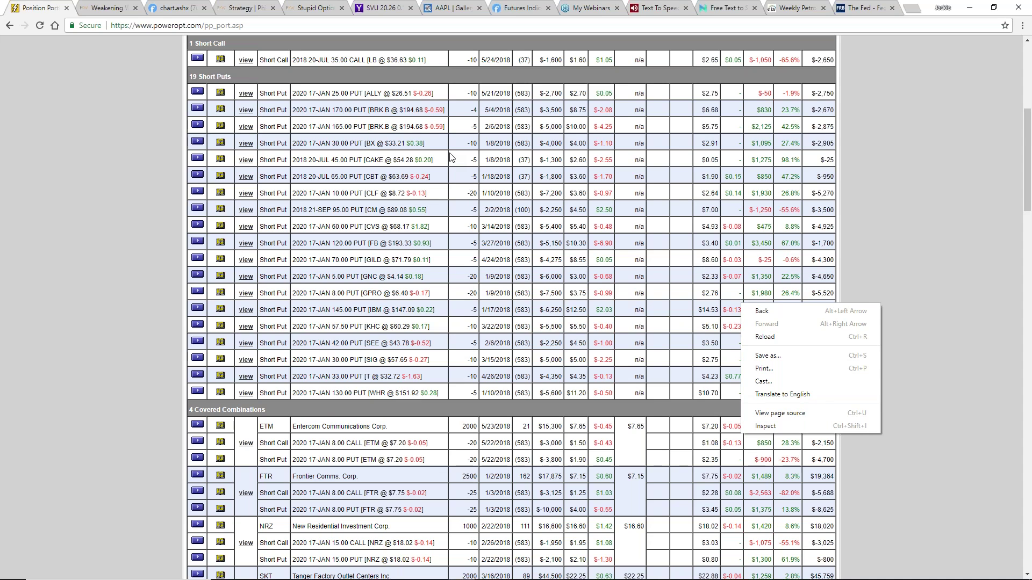
click(667, 262)
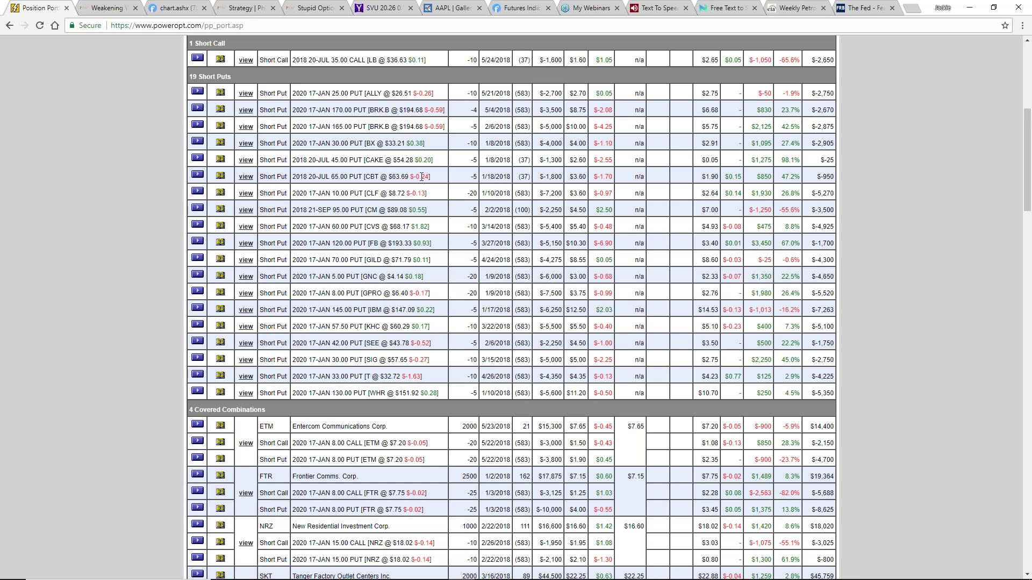
Review the Covered Combinations in the portfolio, including Frontier Communications, and the first Custom Spreads
drag(1026, 190, 1016, 262)
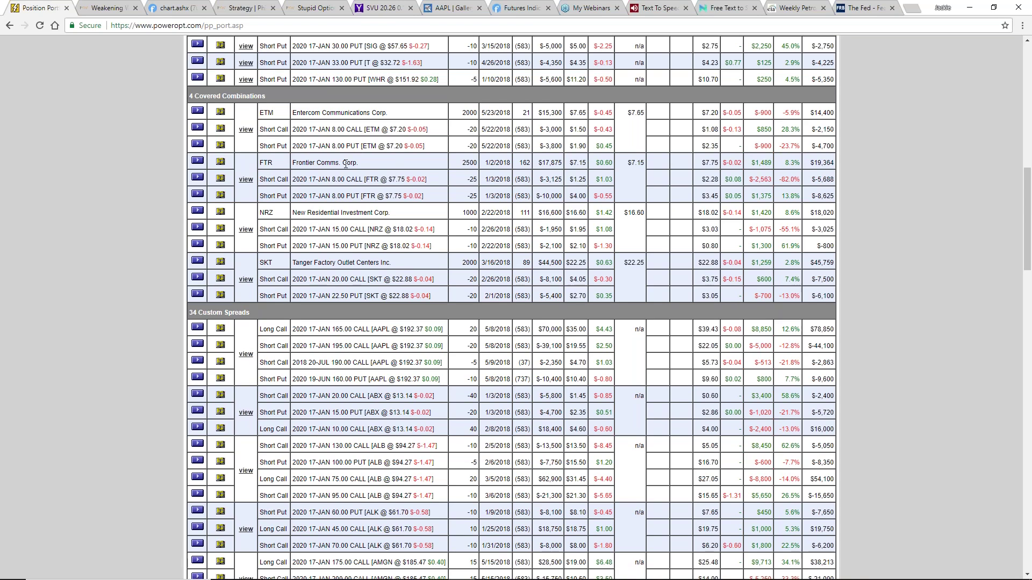
drag(356, 162, 293, 163)
click(298, 163)
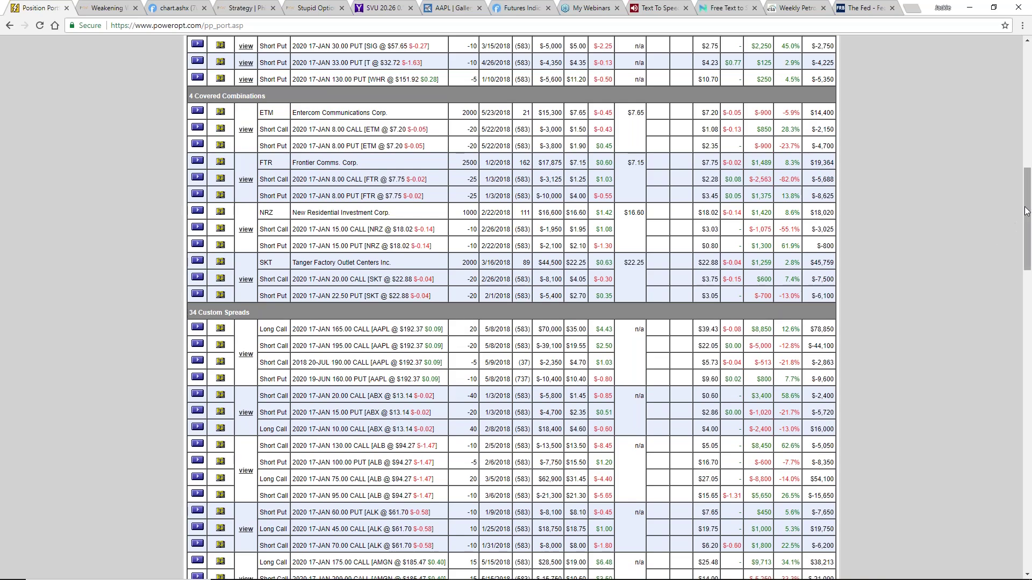
drag(1025, 211, 956, 228)
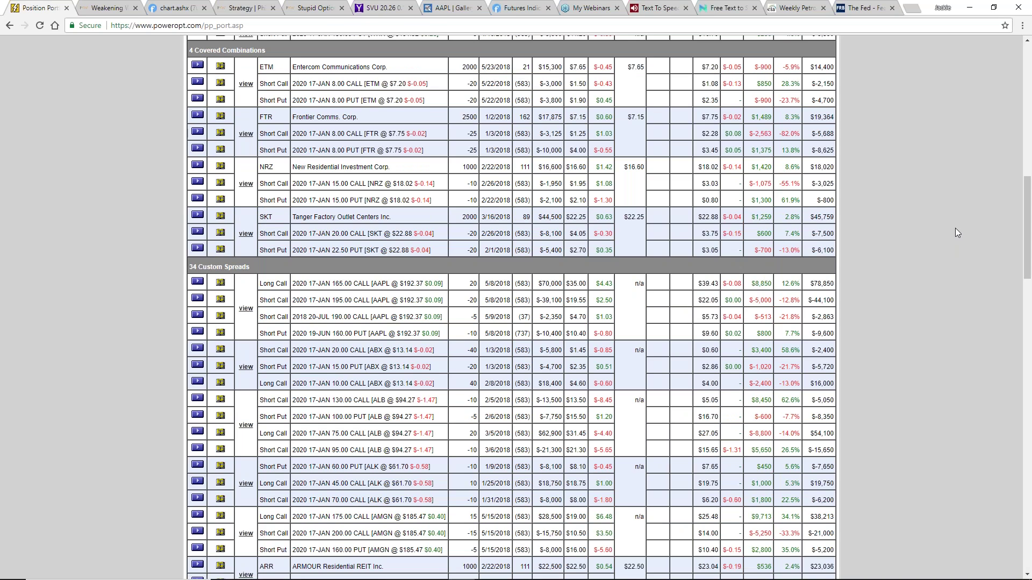
Return to the top of the Weakening Wednesday post, dismissing the Microsoft Store window, and open the site's Phil article section
click(105, 4)
scroll(504, 376, up, 20)
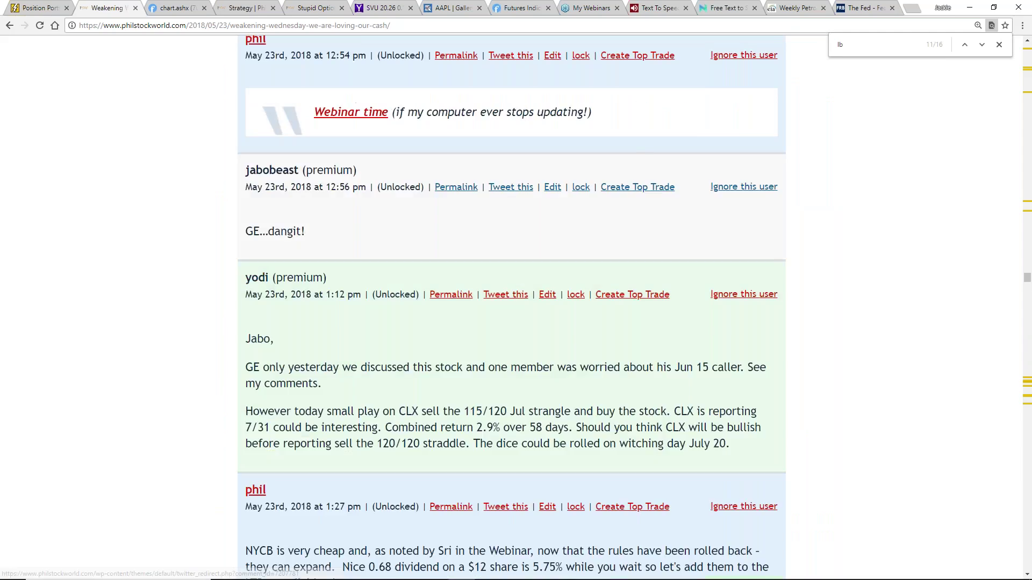
scroll(511, 307, up, 15)
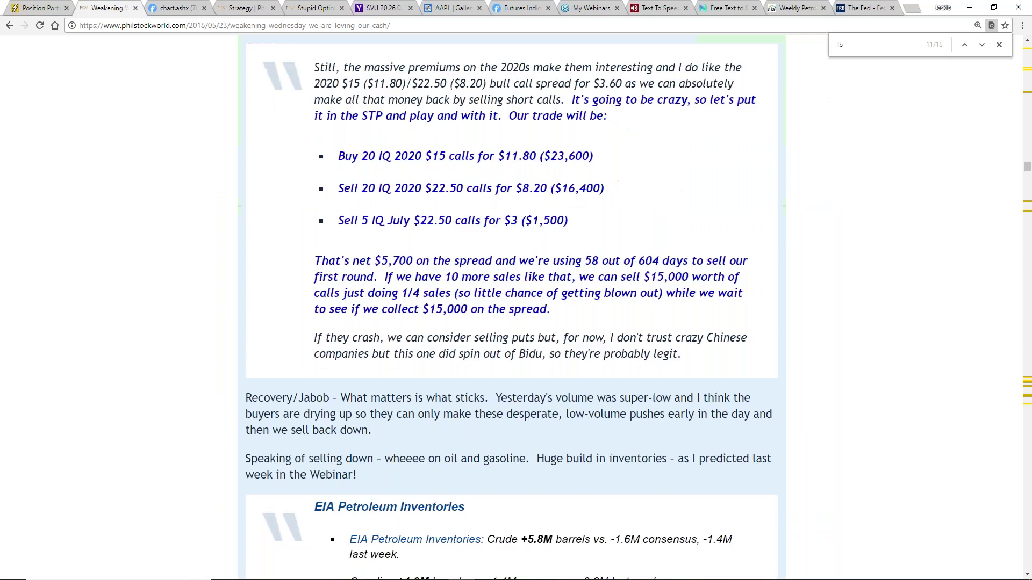
scroll(511, 306, up, 9)
click(329, 576)
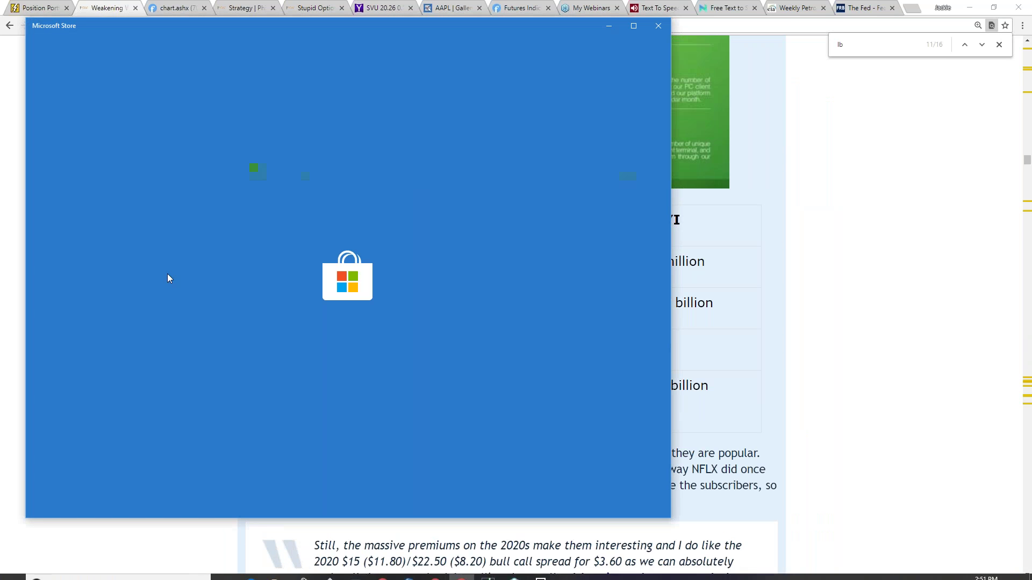
click(658, 26)
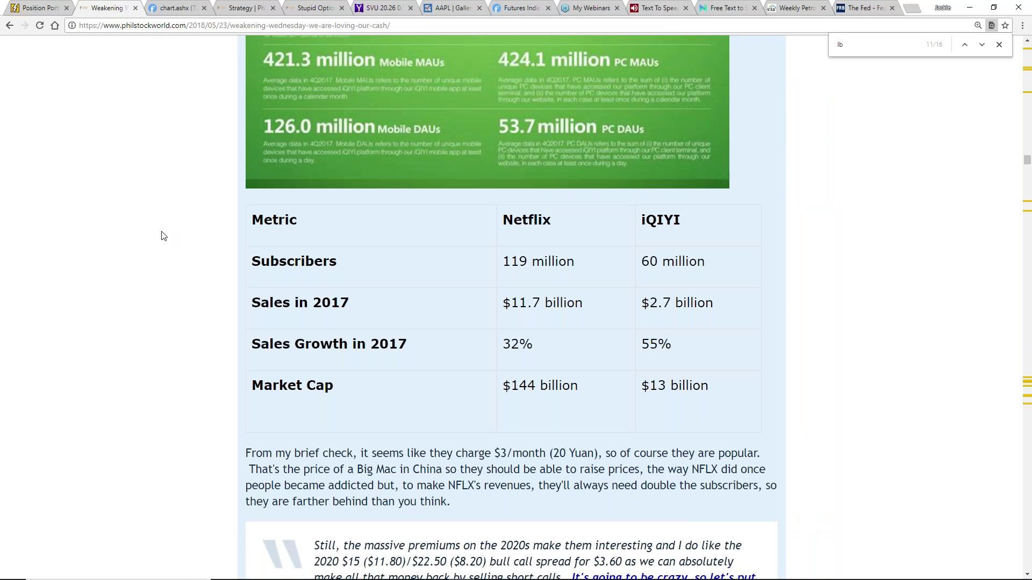
scroll(164, 232, up, 10)
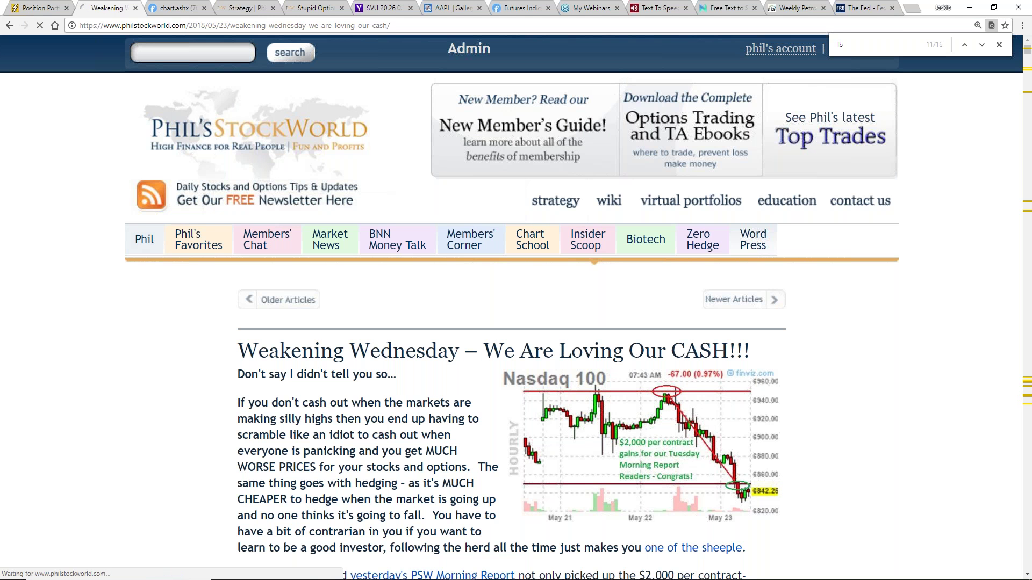
click(860, 40)
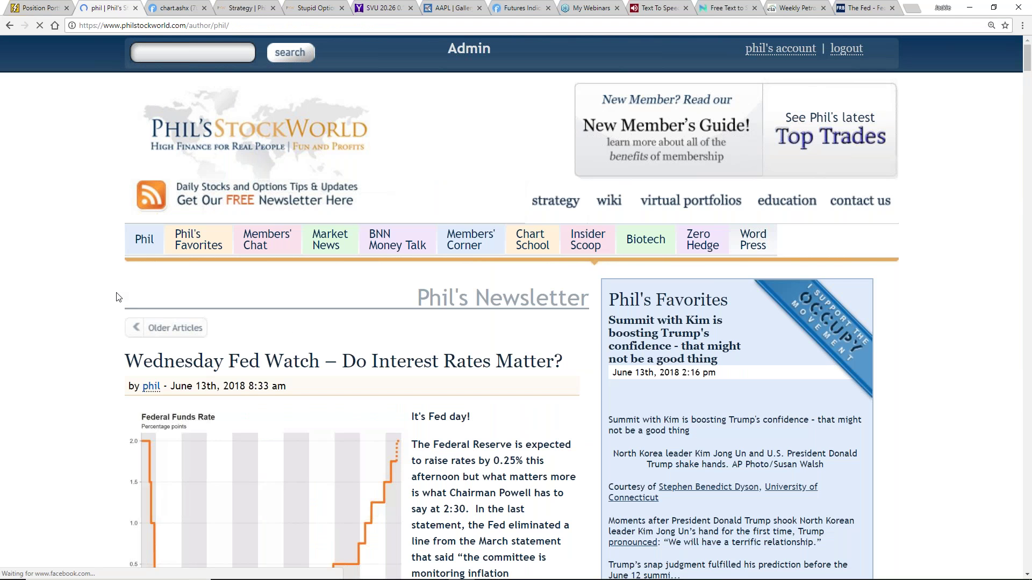
Open the "Terrific Tuesday – Trump and Kim Make a Deal" article from the article list
scroll(109, 291, down, 4)
scroll(109, 292, down, 10)
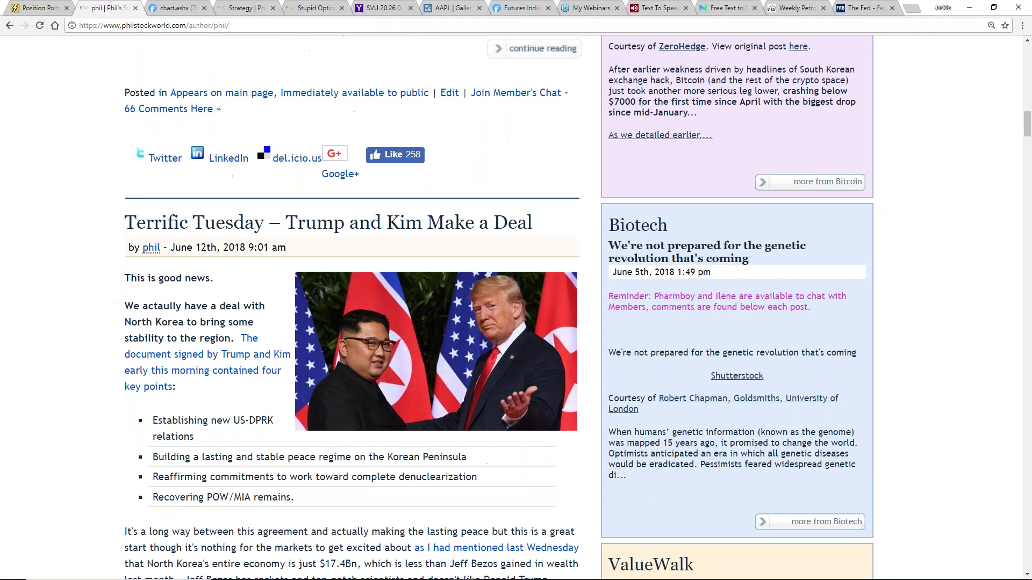
click(218, 230)
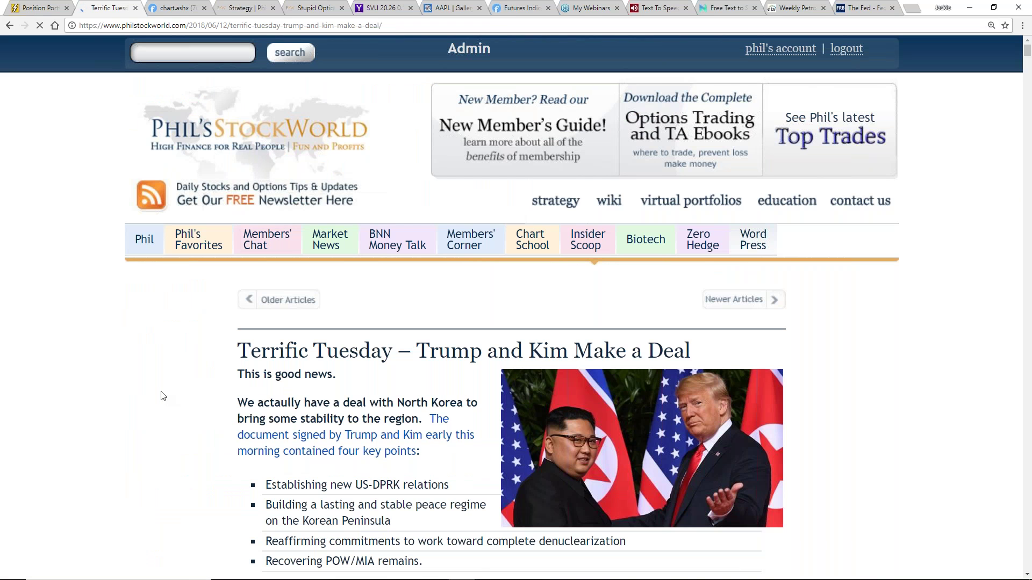
Search the Terrific Tuesday page for "oop" to reach the Options Opportunity Portfolio Review comment
scroll(163, 396, down, 3)
scroll(160, 388, down, 20)
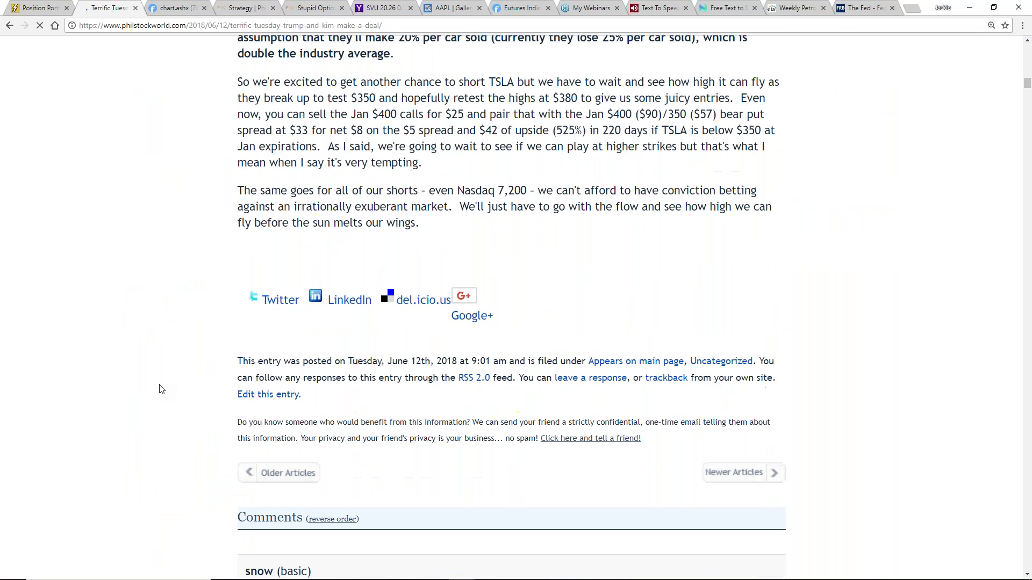
key(ctrl+f)
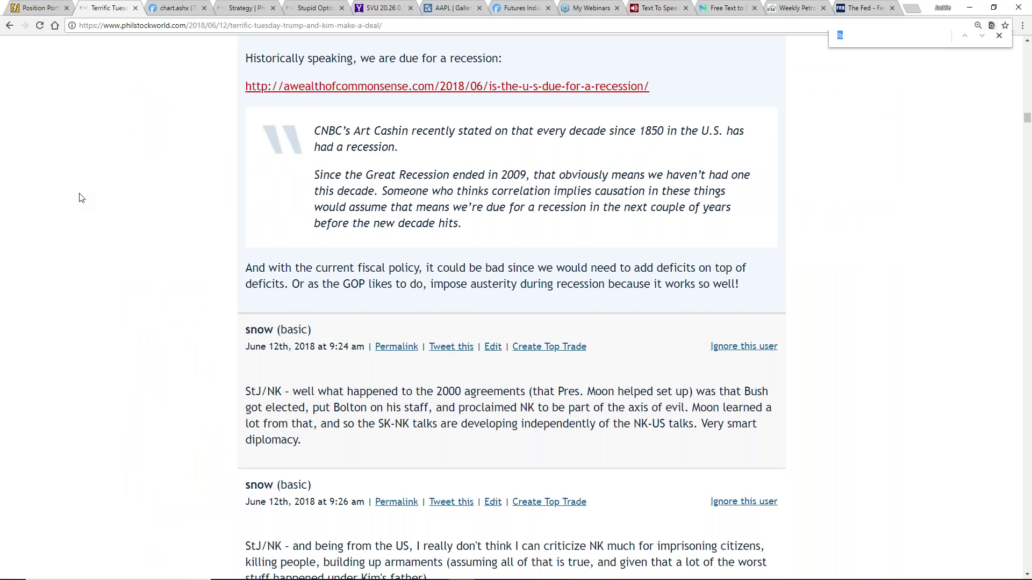
text(oop)
right_click(79, 198)
click(73, 78)
scroll(118, 177, down, 3)
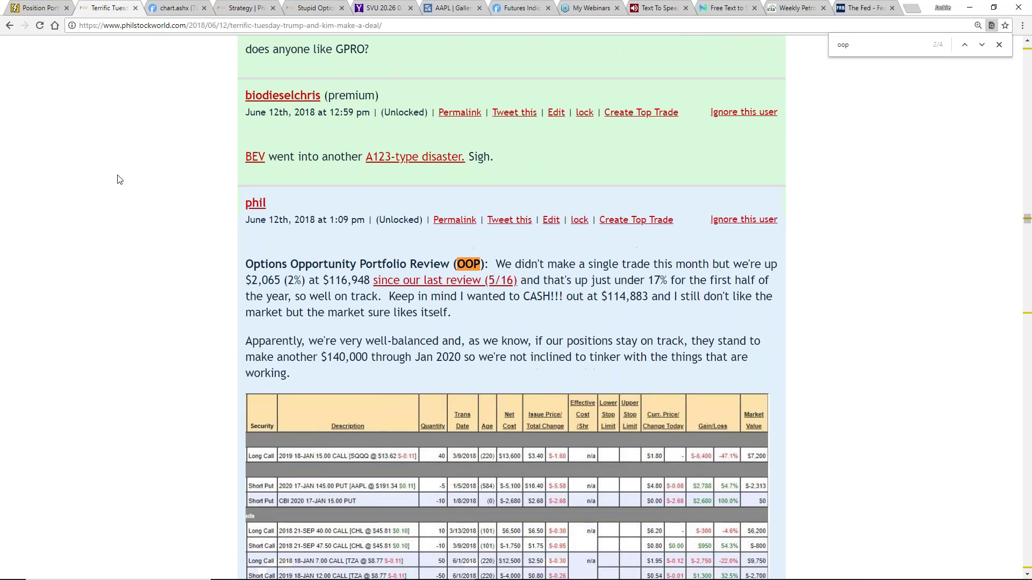
Examine the position table in the Options Opportunity Portfolio Review comment and its introductory summary
scroll(295, 240, down, 4)
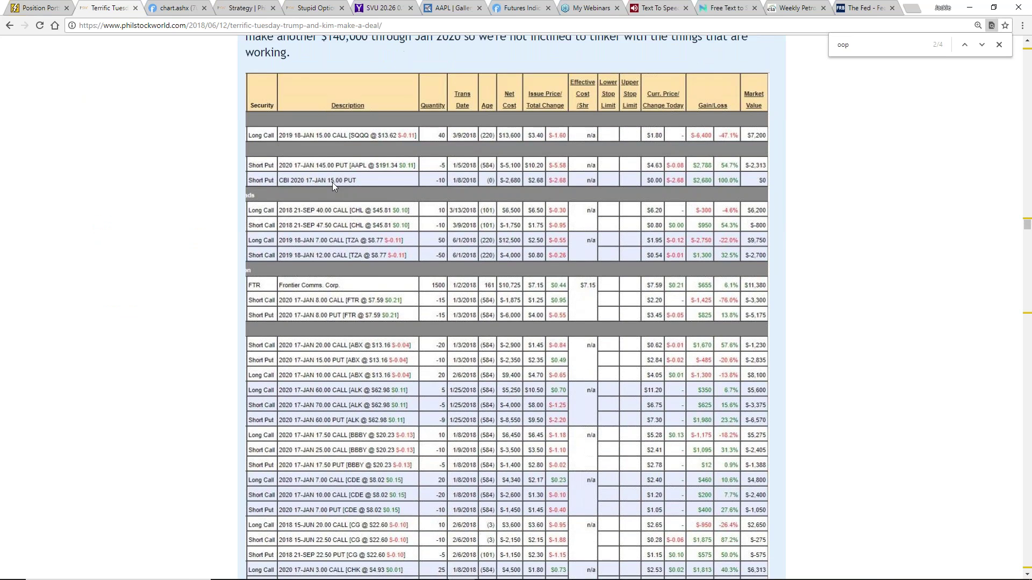
scroll(334, 240, down, 1)
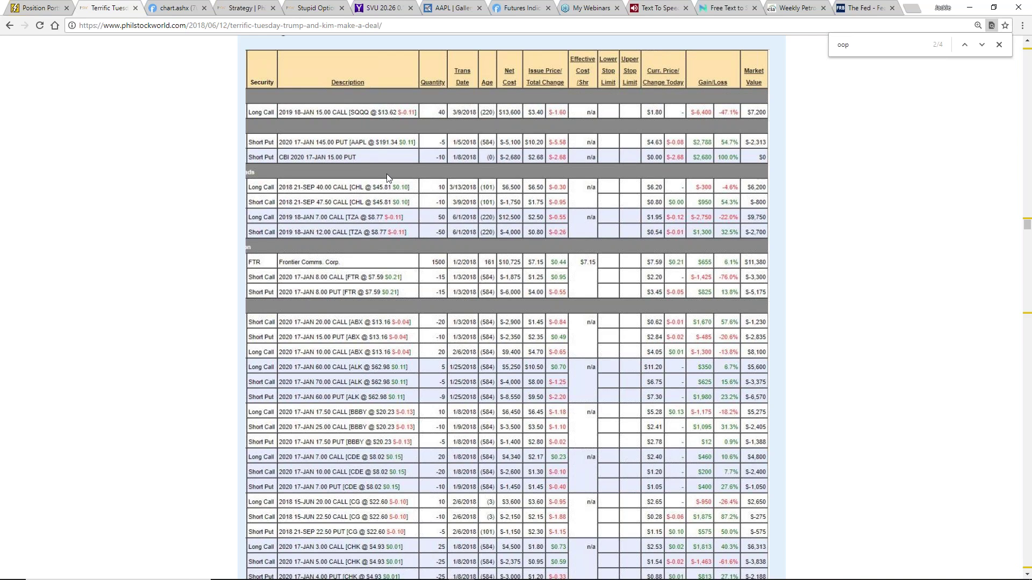
scroll(386, 173, down, 3)
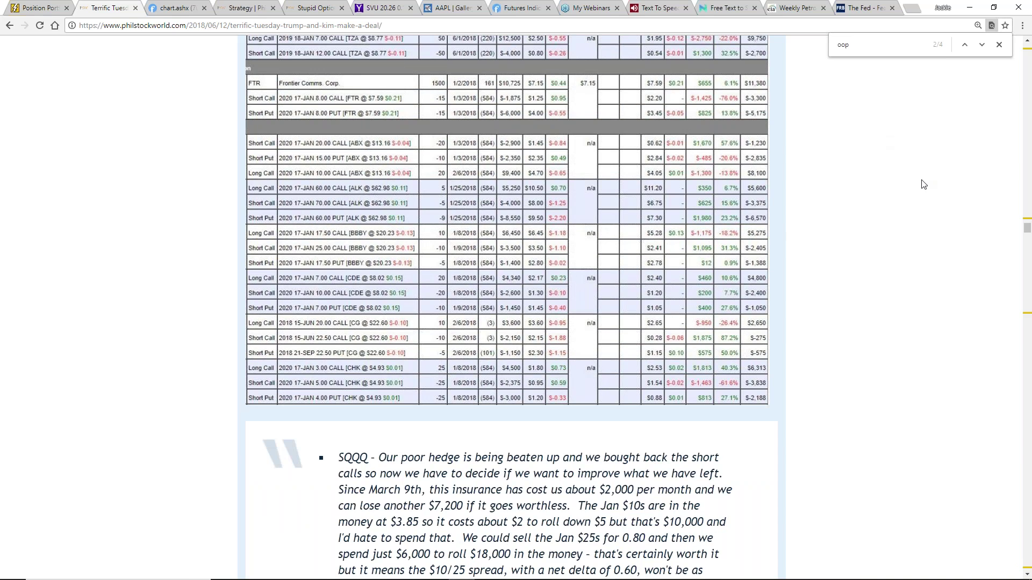
drag(1027, 229, 1026, 226)
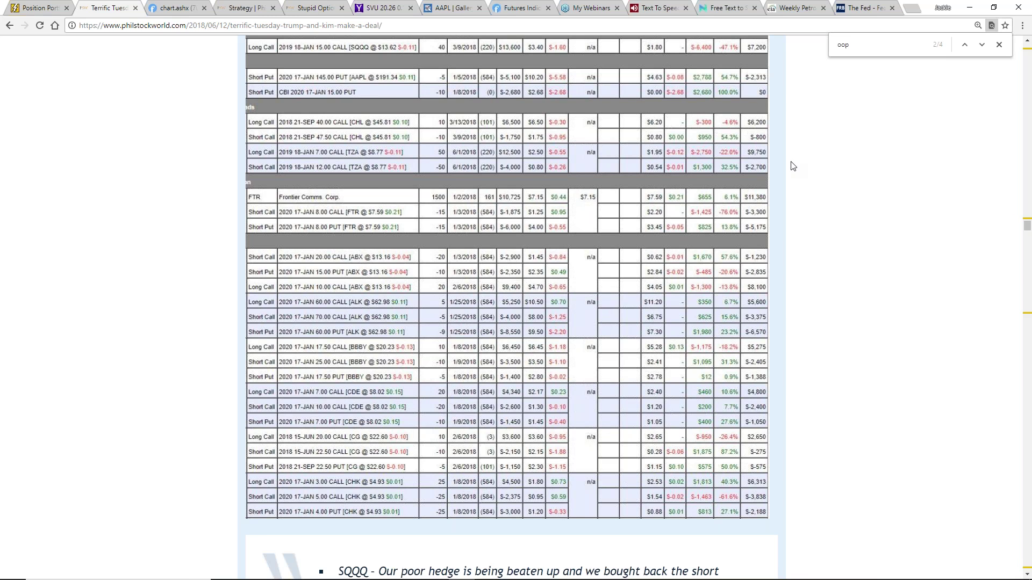
scroll(793, 166, up, 3)
scroll(225, 154, up, 3)
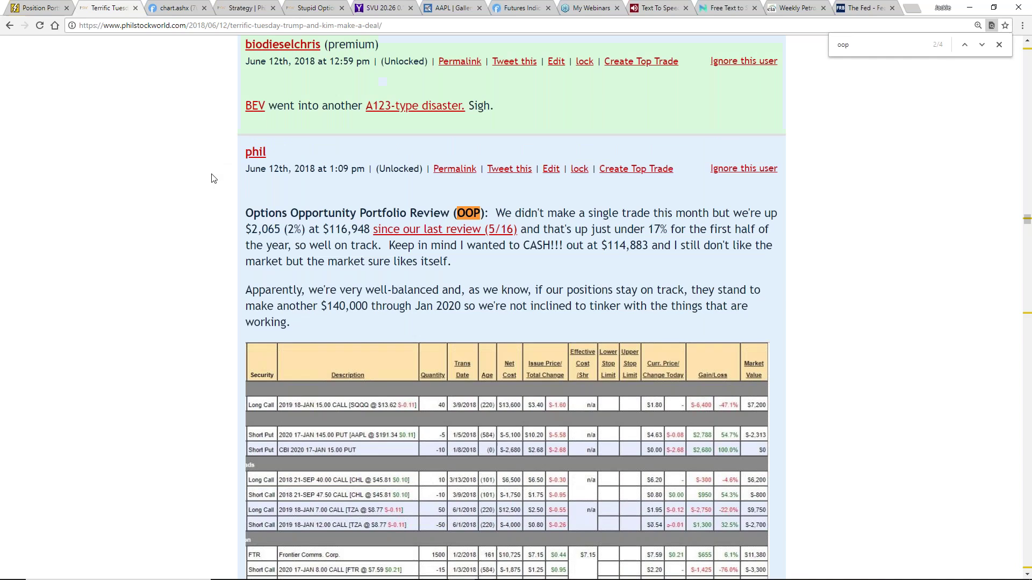
Skim the position-by-position notes and stock charts below the portfolio table, from SQQQ through IMAX
scroll(210, 179, down, 13)
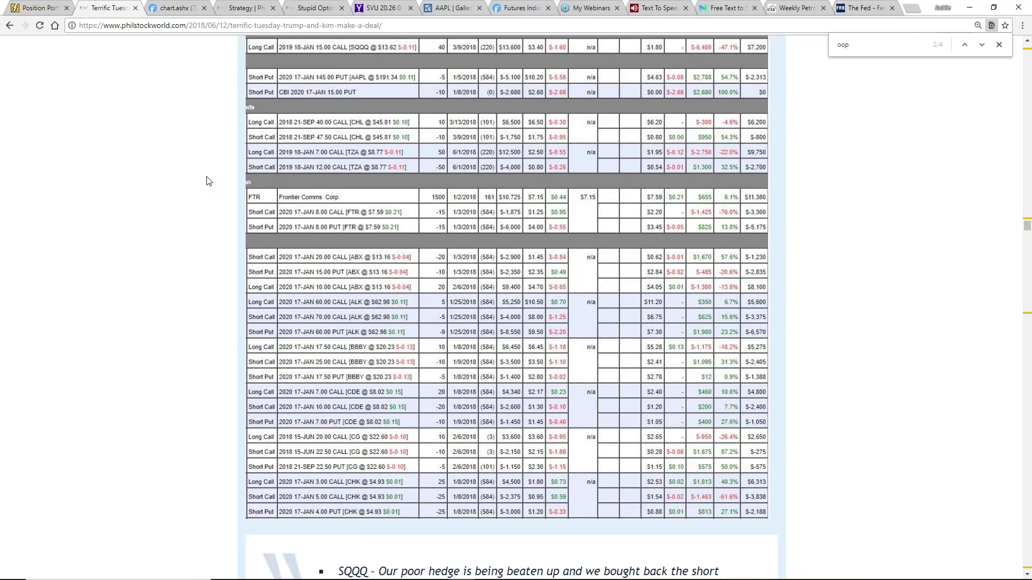
scroll(208, 182, down, 20)
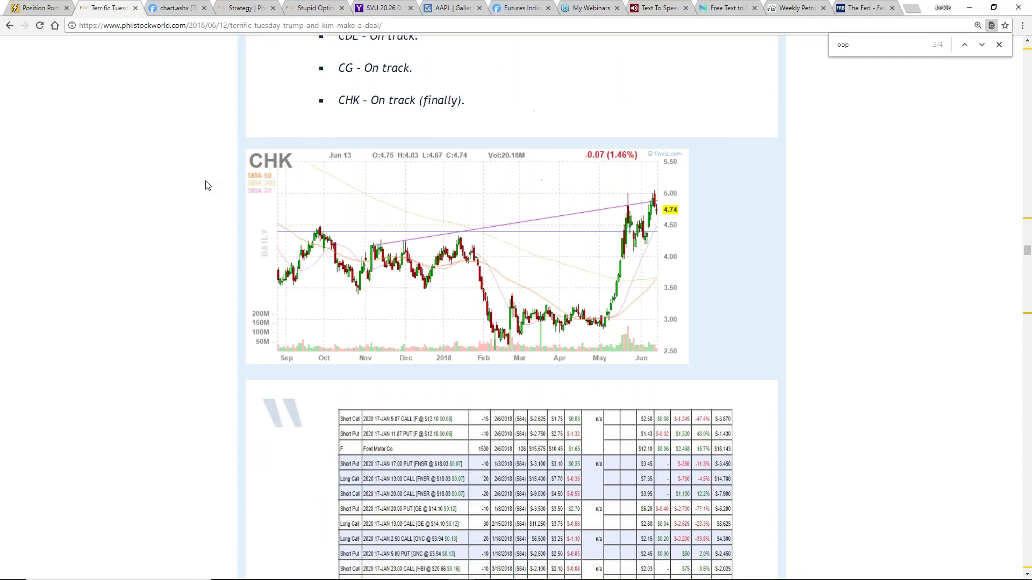
scroll(208, 185, down, 20)
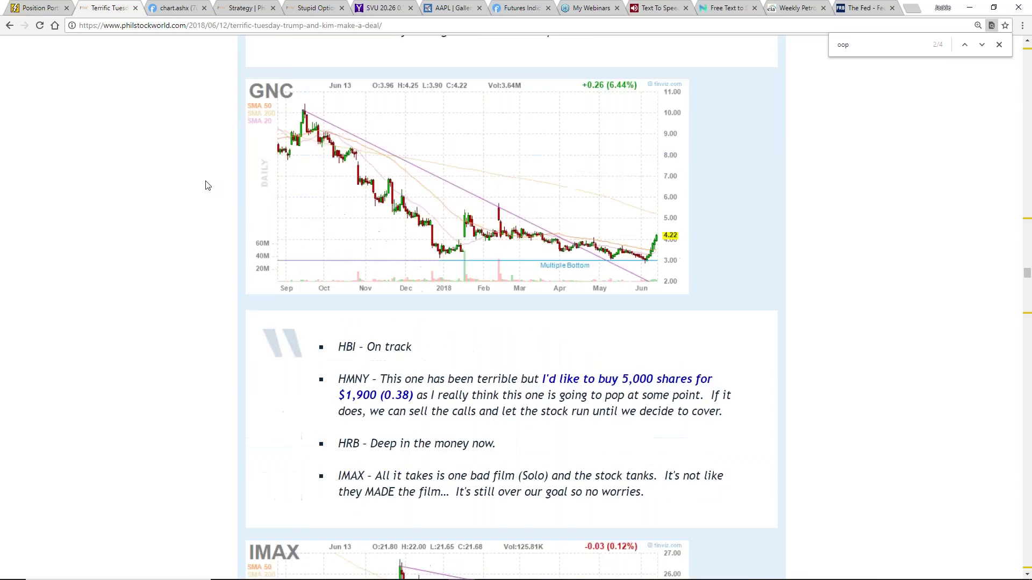
scroll(208, 184, up, 20)
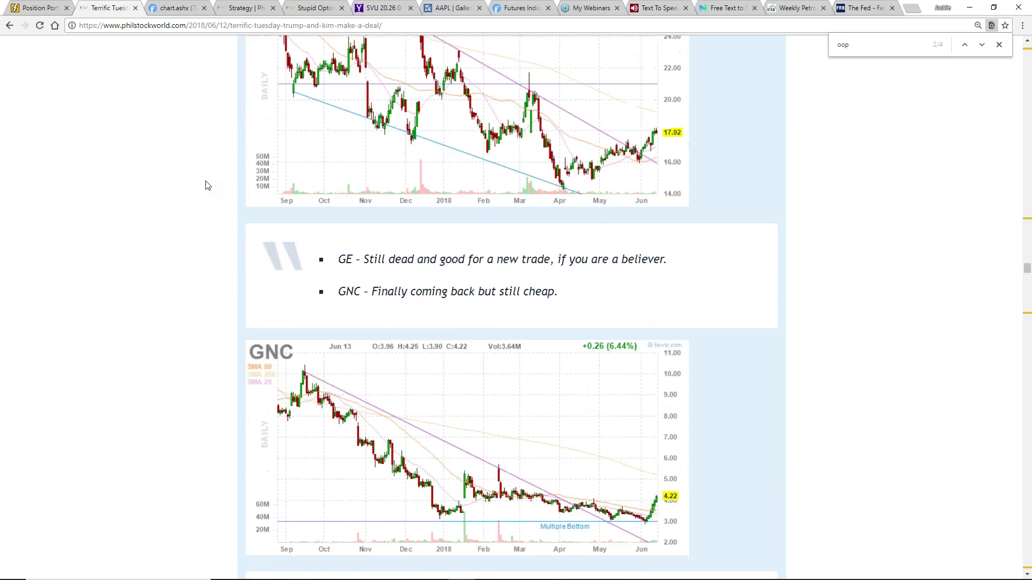
scroll(208, 185, up, 20)
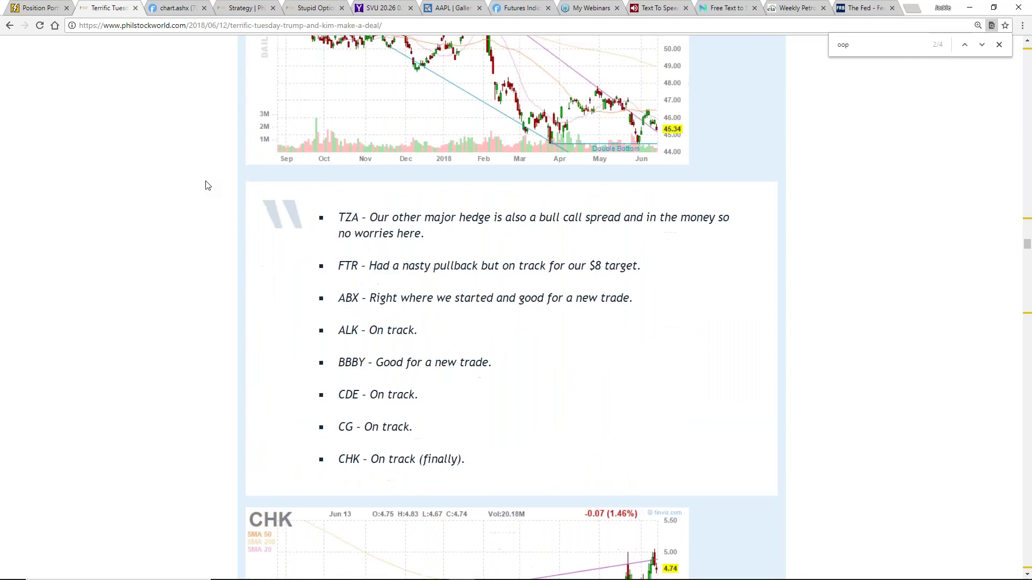
scroll(208, 185, up, 13)
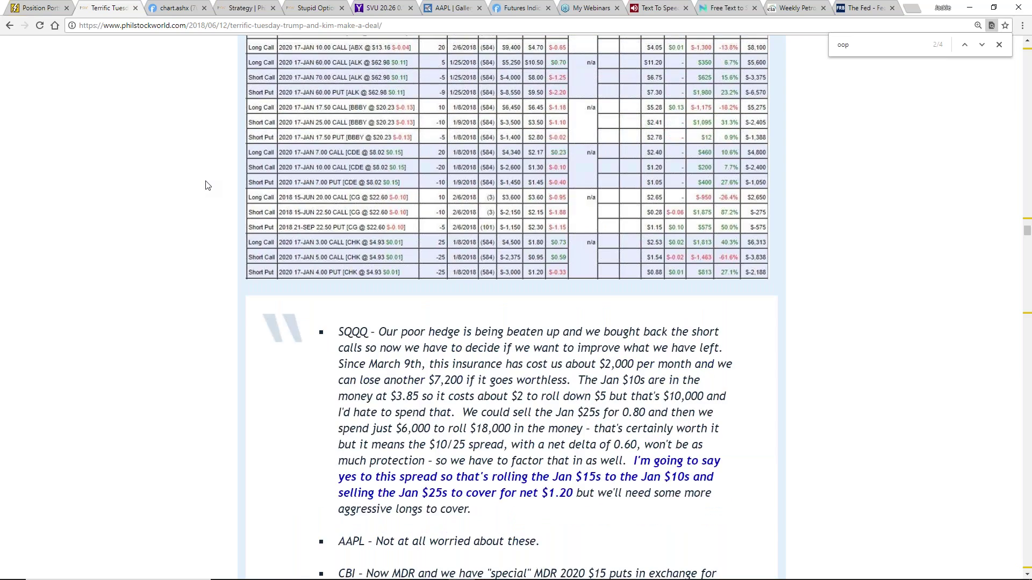
Re-examine the Options Opportunity Portfolio position table alongside the review notes for SQQQ, AAPL, CBI and CHL
scroll(207, 188, up, 5)
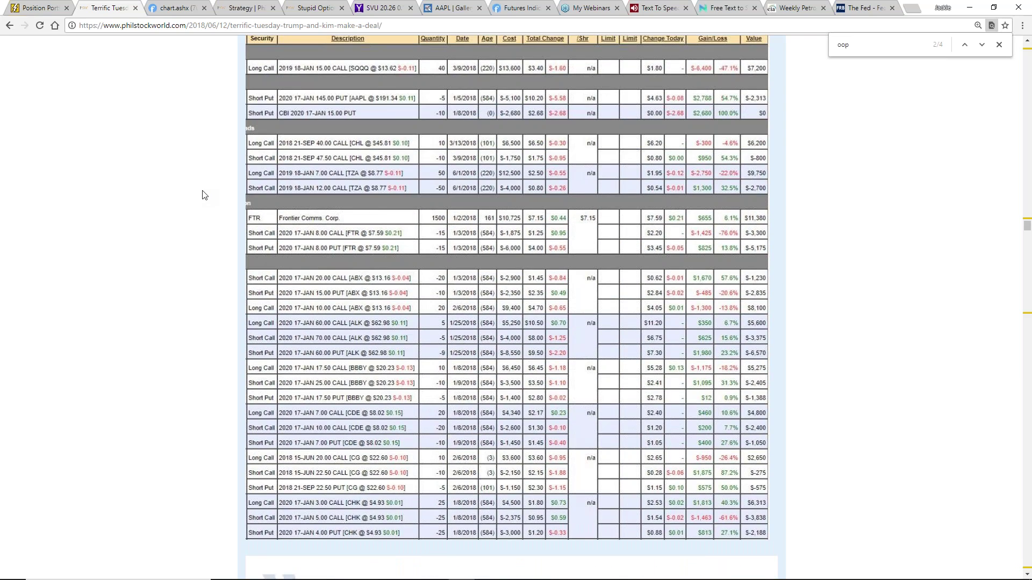
scroll(204, 195, down, 4)
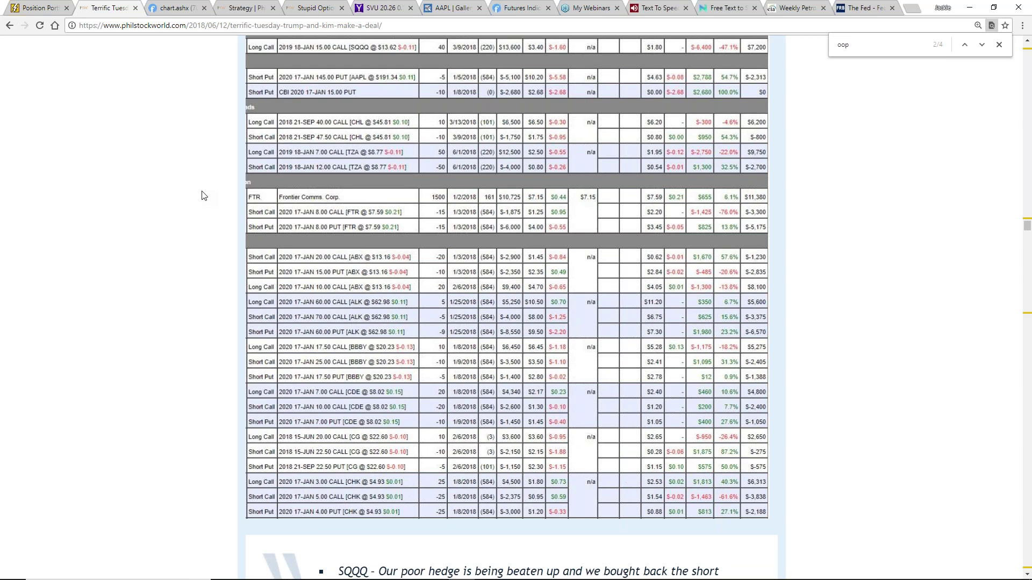
scroll(204, 195, up, 4)
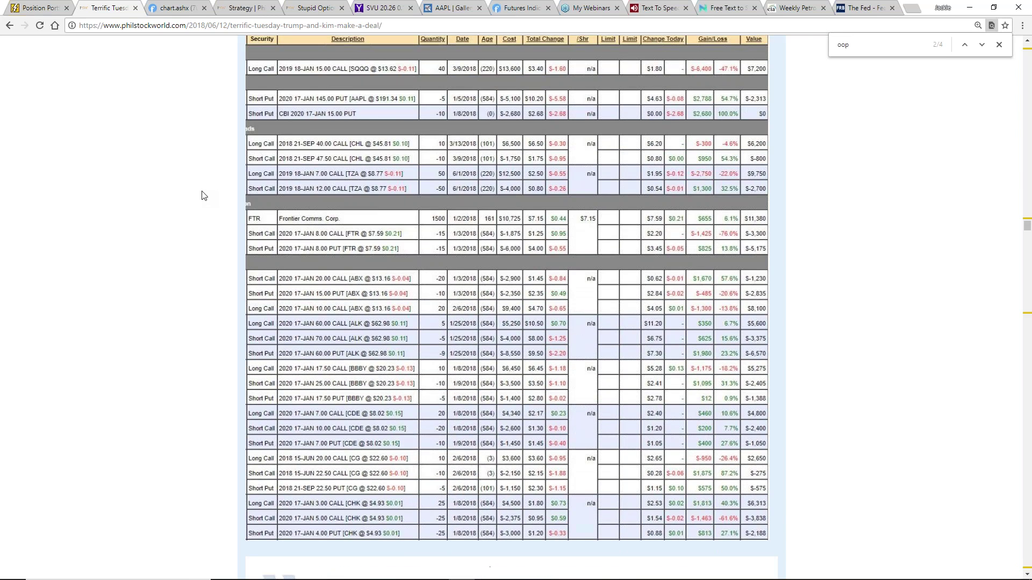
scroll(203, 195, down, 8)
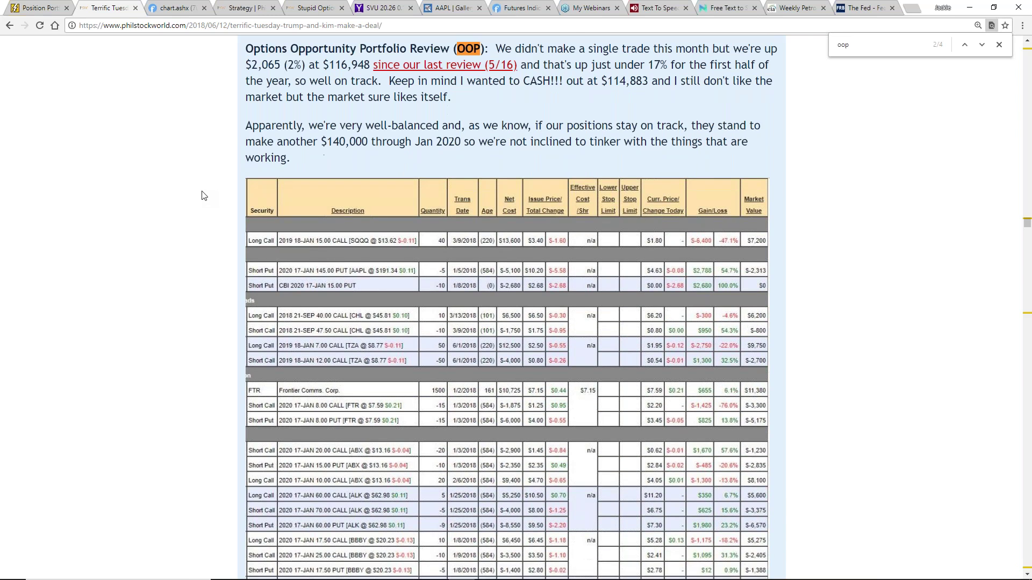
scroll(204, 195, down, 3)
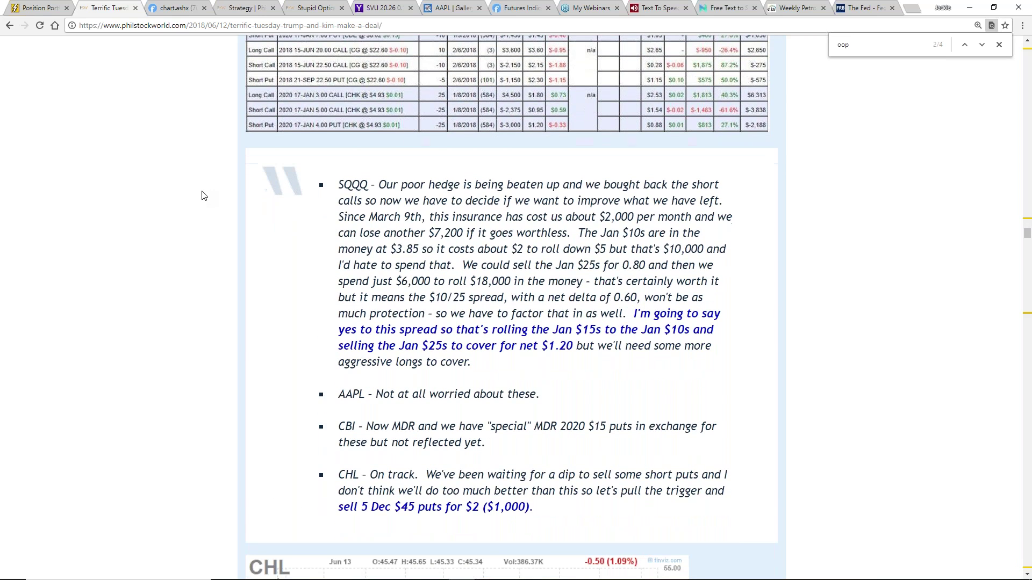
scroll(204, 195, down, 4)
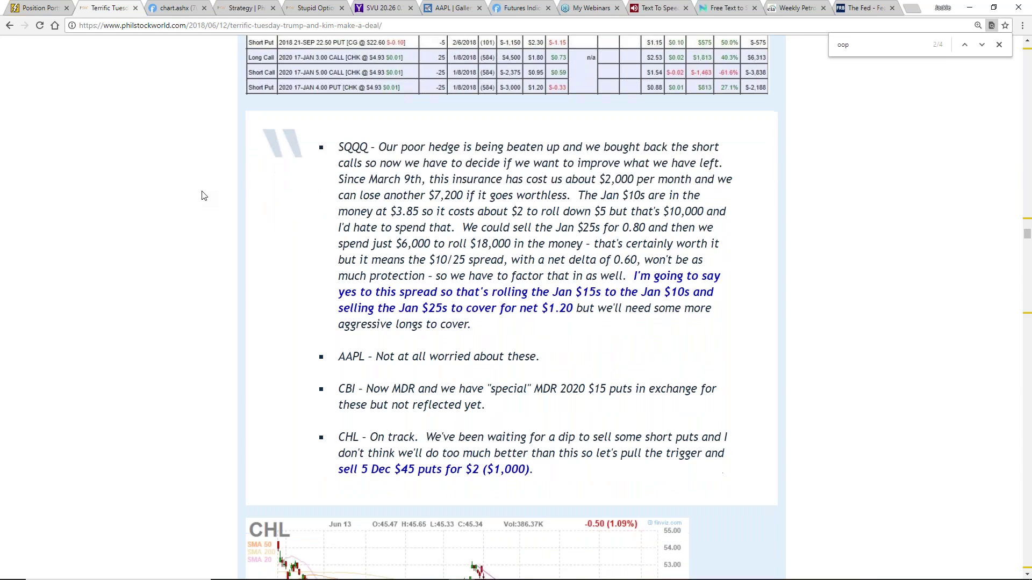
scroll(203, 195, up, 1)
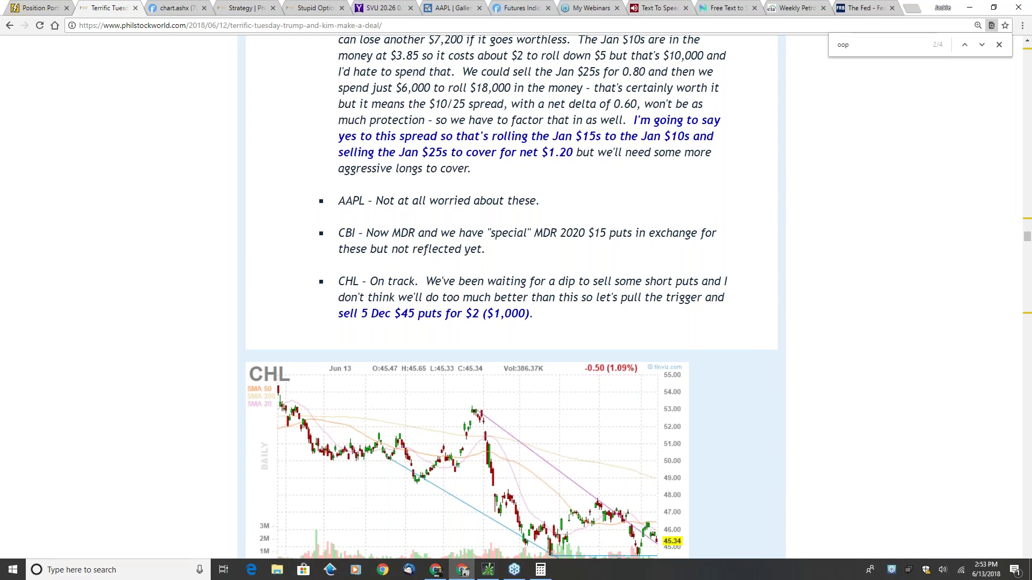
Switch to thinkorswim and sell two E-mini Nasdaq 100 futures contracts (/NQU8) near 7240 from the price ladder
click(490, 574)
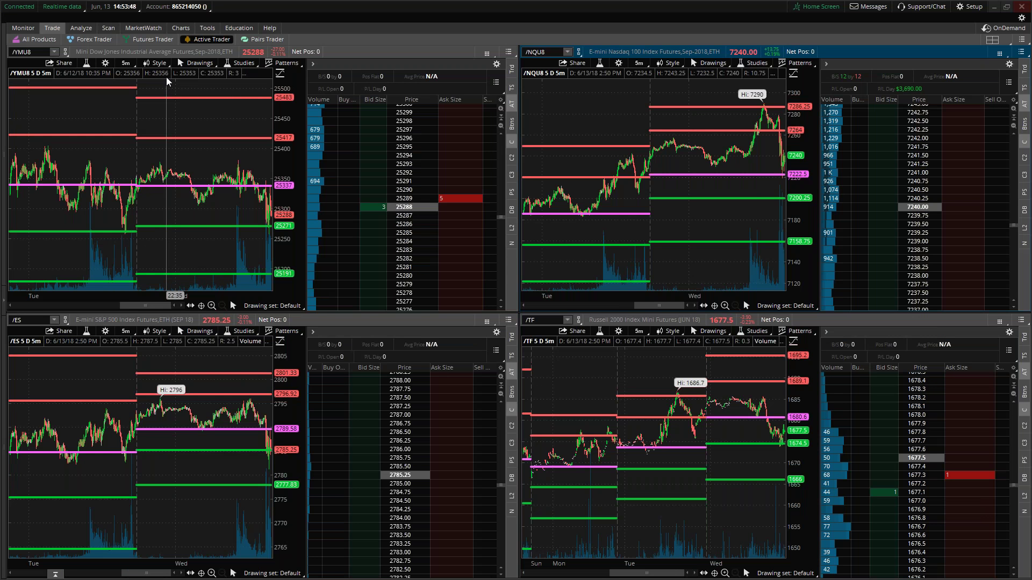
click(945, 191)
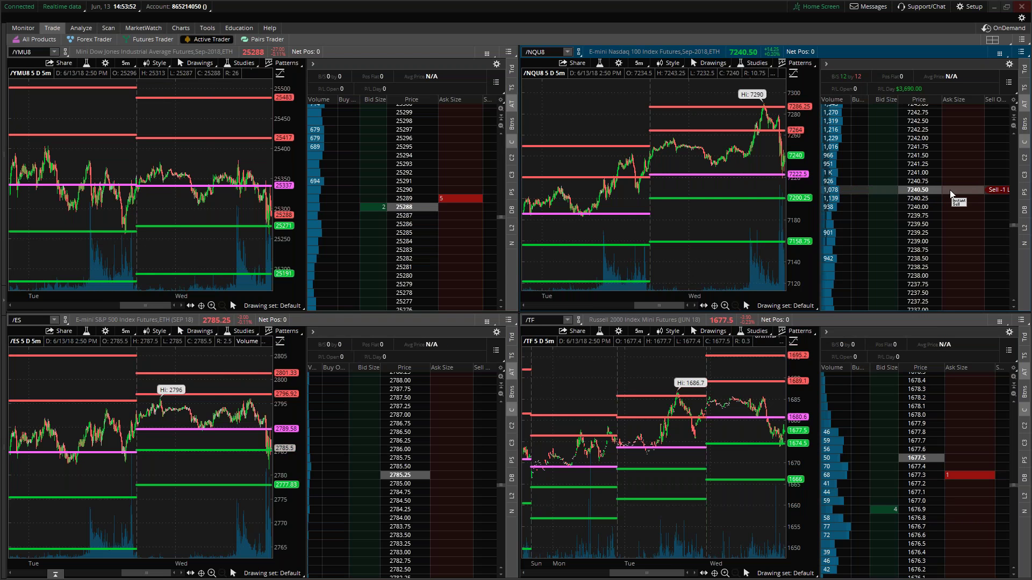
click(959, 207)
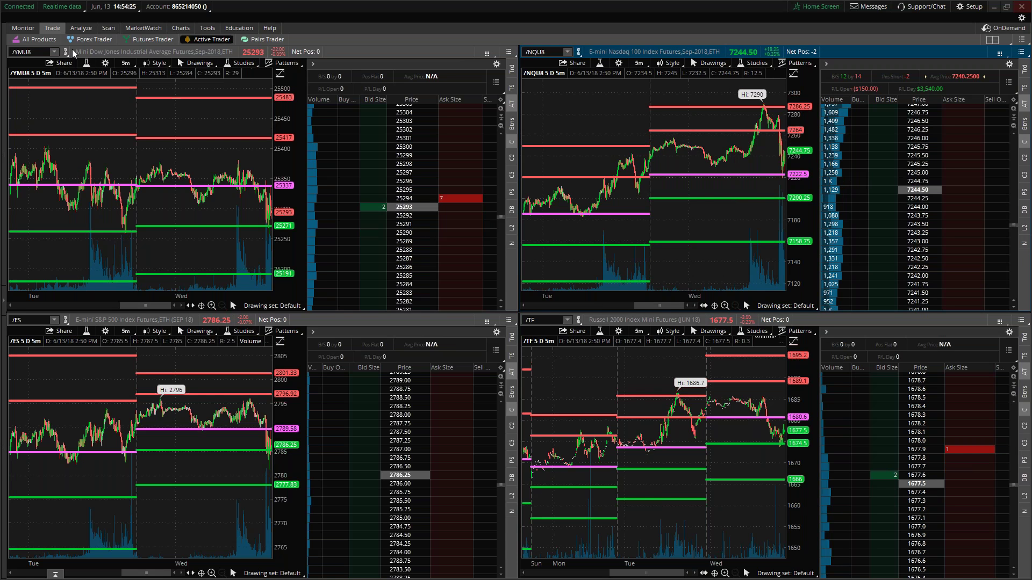
Show the option chain view for all products in place of the futures trading grid
click(39, 40)
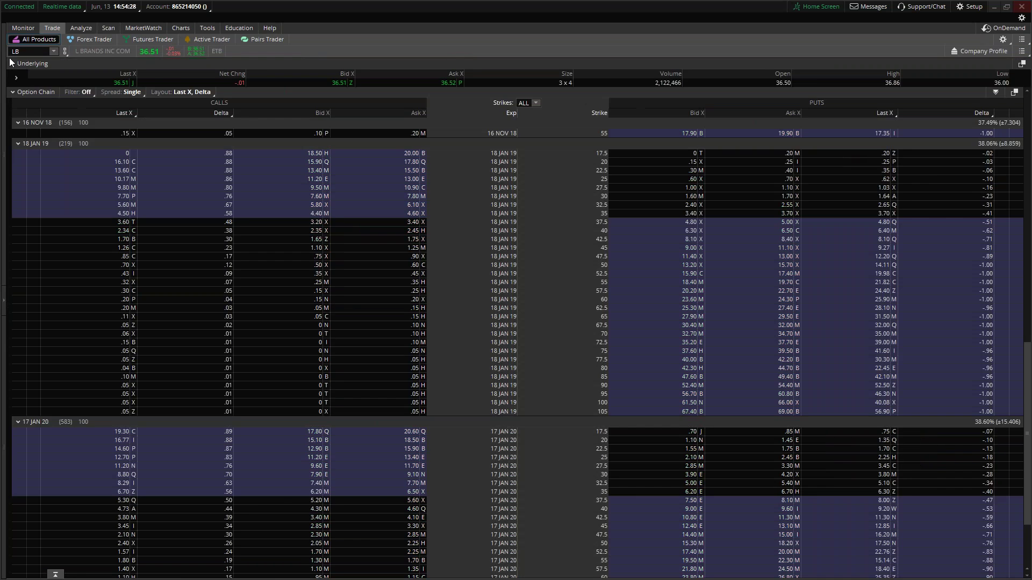